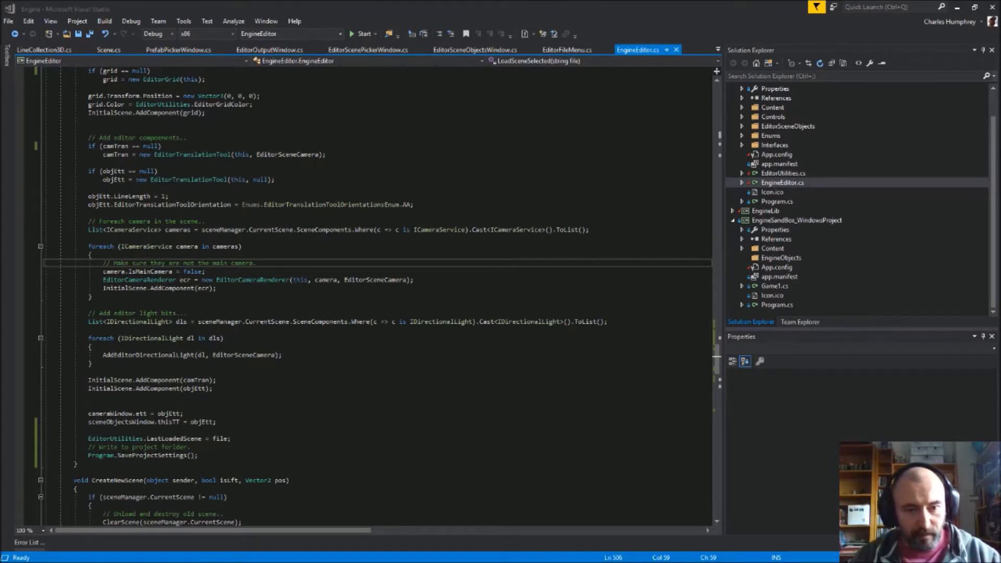
Build and run the EngineEditor project, then maximize the editor window that opens.
{"action": "left_click", "coordinate": [424, 203]}
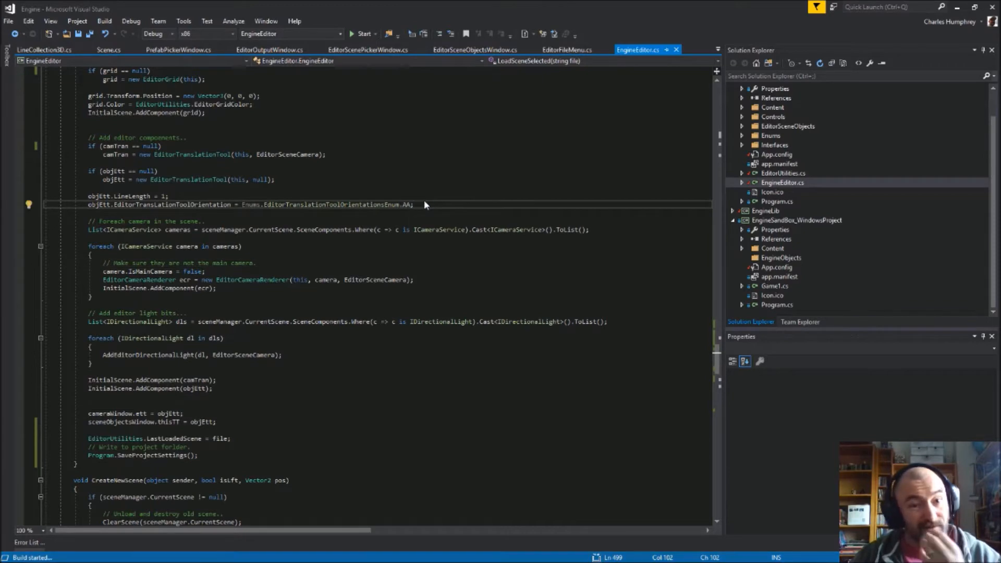
{"action": "key", "text": "F5"}
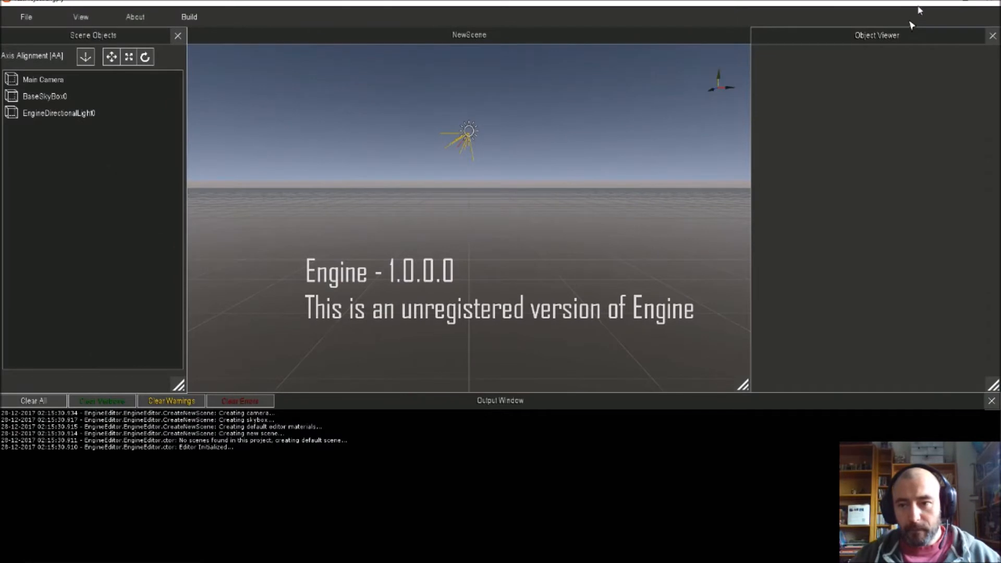
{"action": "left_click", "coordinate": [964, 2]}
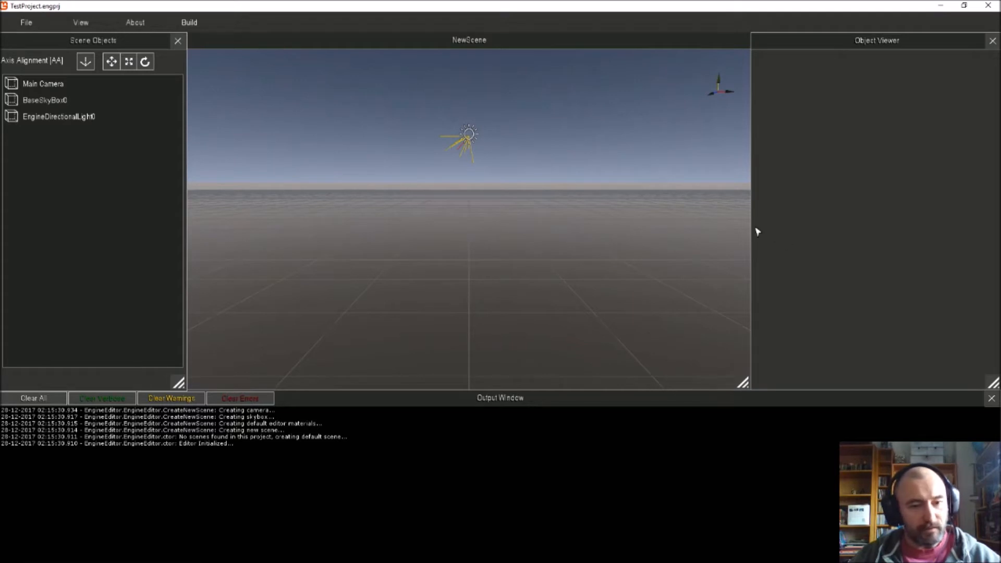
Inspect the directional light, skybox and main camera properties, and view the main camera's icon from behind in the scene.
{"action": "left_click", "coordinate": [66, 120]}
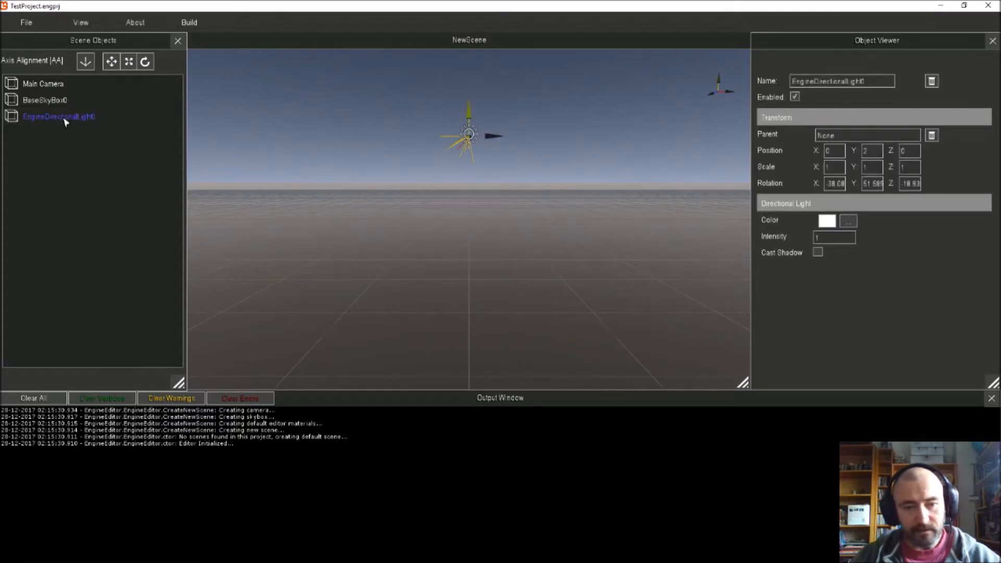
{"action": "left_click", "coordinate": [57, 101]}
{"action": "left_click", "coordinate": [52, 85]}
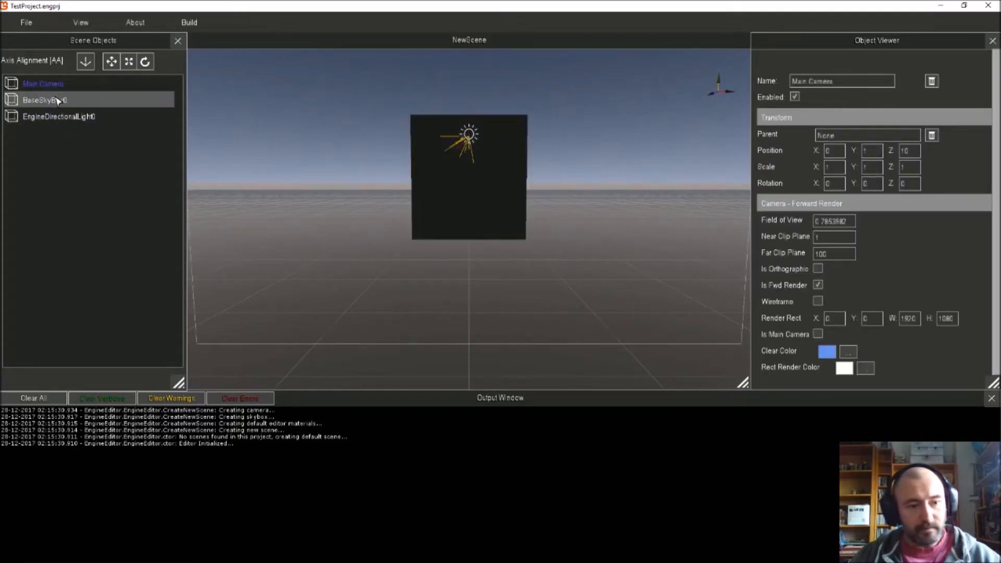
{"action": "key", "text": "s"}
{"action": "key", "text": "d"}
{"action": "key", "text": "a"}
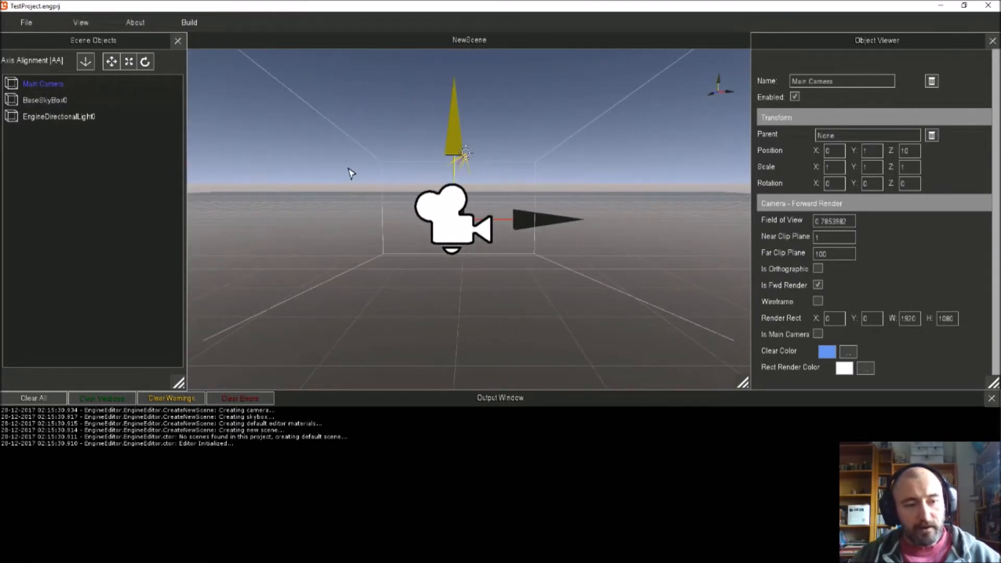
Switch repeatedly between the directional light, skybox and main camera to compare their properties and scene gizmos.
{"action": "left_click", "coordinate": [78, 119]}
{"action": "left_click", "coordinate": [55, 100]}
{"action": "left_click", "coordinate": [52, 84]}
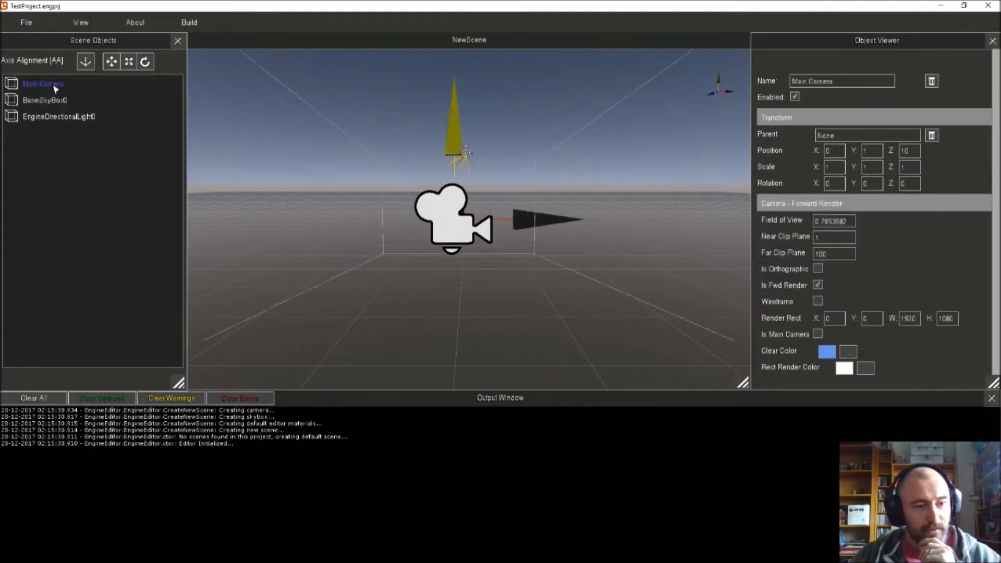
{"action": "left_click", "coordinate": [56, 100]}
{"action": "left_click", "coordinate": [66, 117]}
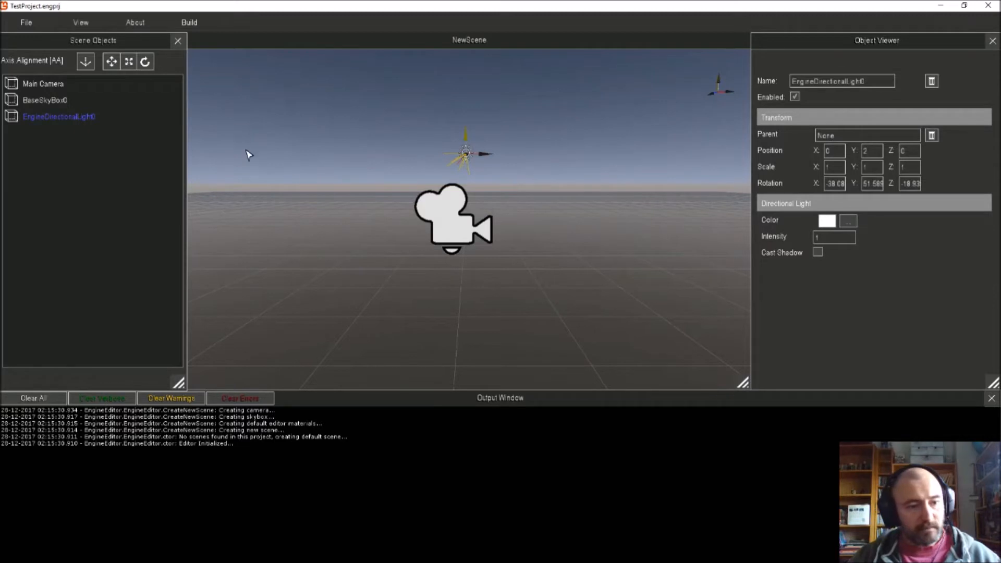
{"action": "left_click", "coordinate": [62, 99]}
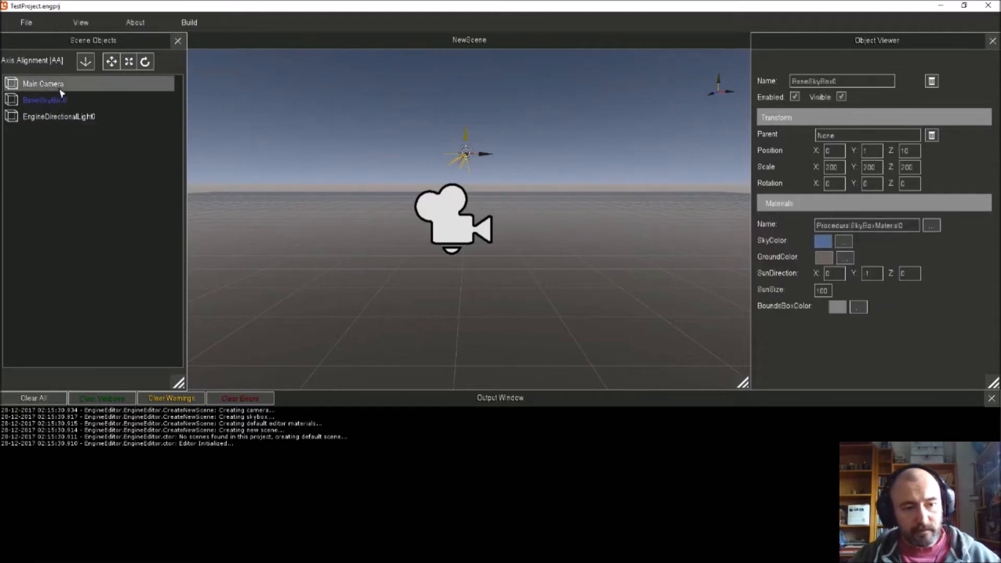
{"action": "left_click", "coordinate": [57, 84]}
{"action": "left_click", "coordinate": [61, 102]}
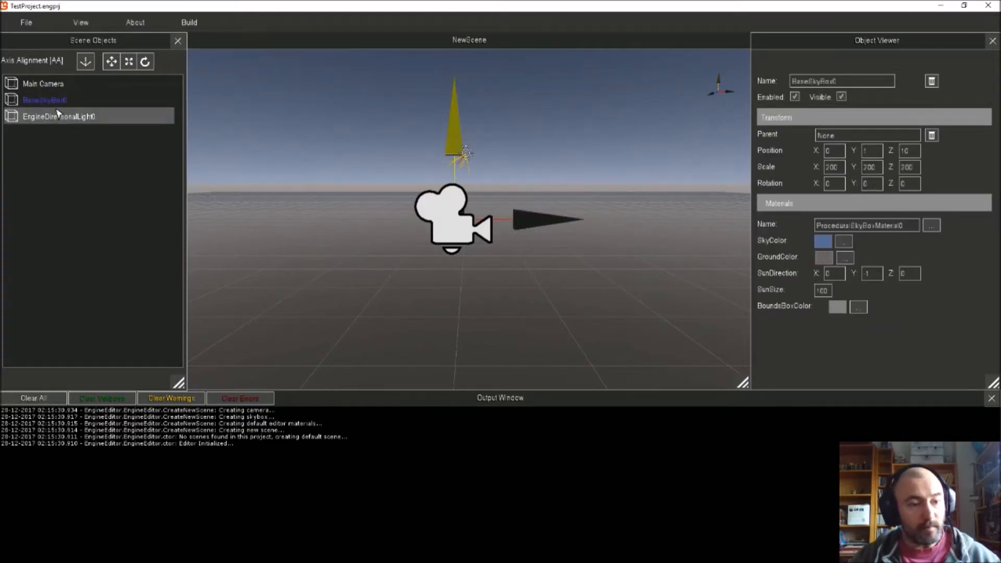
{"action": "left_click", "coordinate": [60, 118]}
{"action": "left_click", "coordinate": [51, 98]}
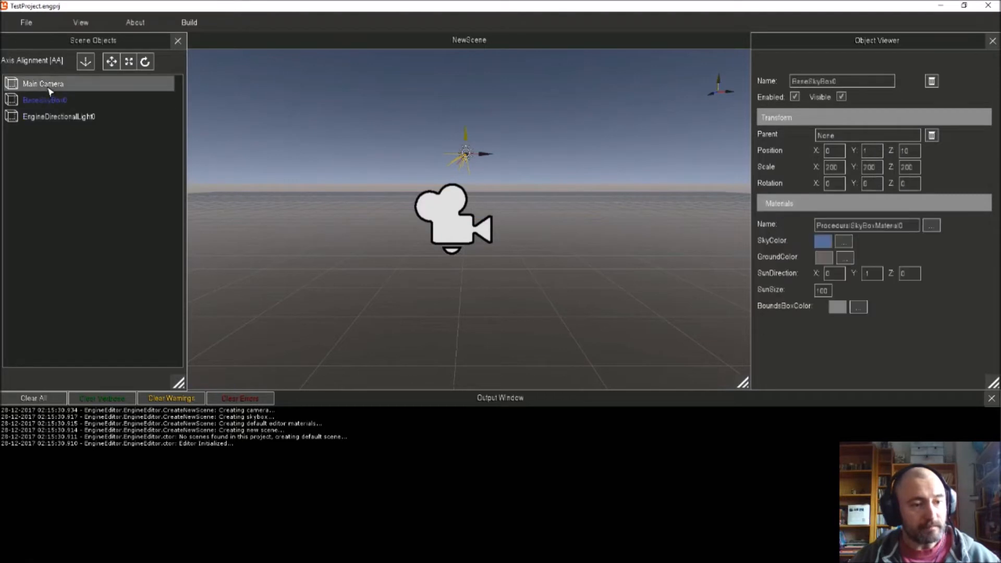
{"action": "left_click", "coordinate": [47, 84]}
{"action": "left_click", "coordinate": [49, 100]}
{"action": "left_click", "coordinate": [60, 118]}
{"action": "left_click", "coordinate": [56, 104]}
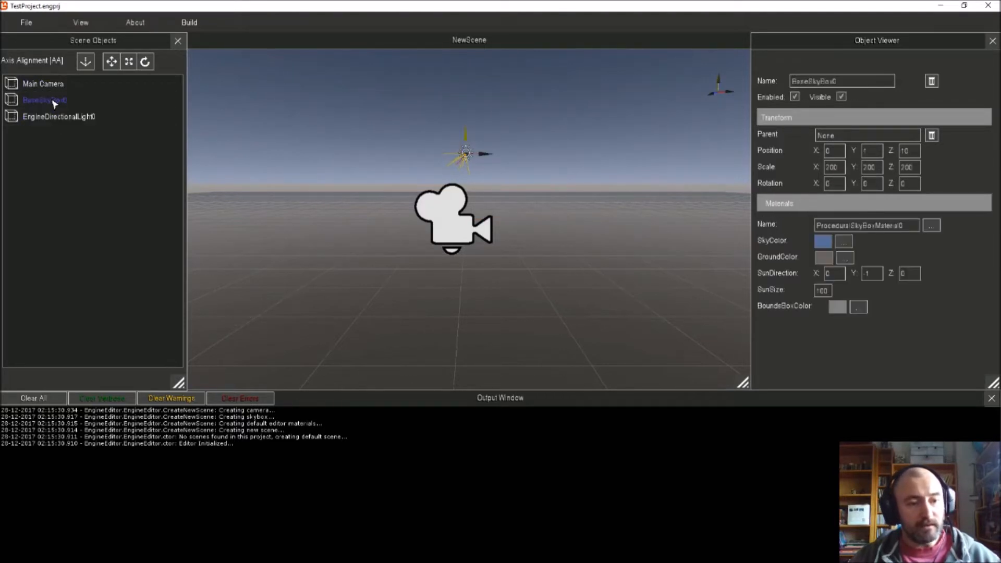
Preview the scale and rotation gizmos, then return to the translation gizmo.
{"action": "left_click", "coordinate": [129, 61]}
{"action": "left_click", "coordinate": [145, 62]}
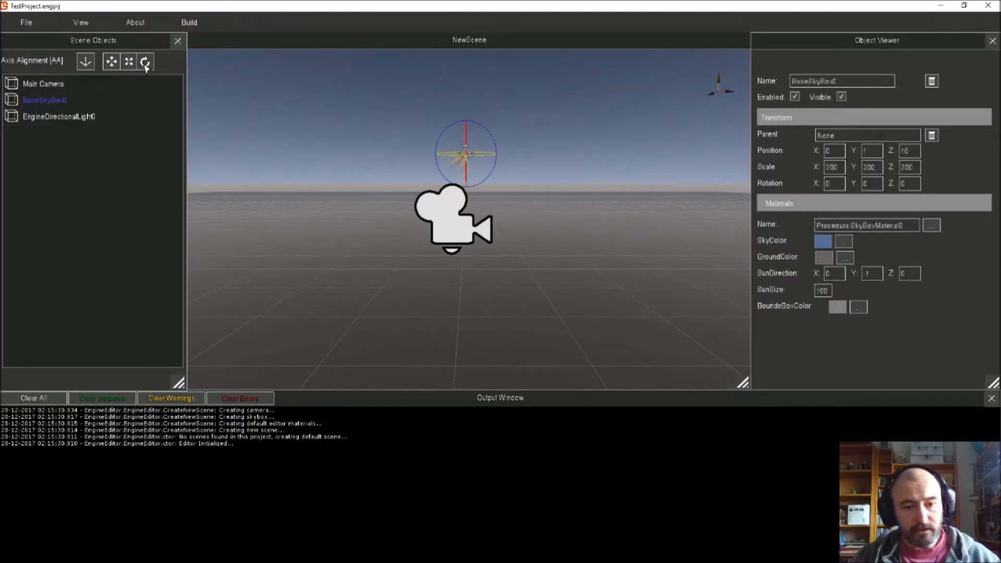
{"action": "left_click", "coordinate": [112, 62]}
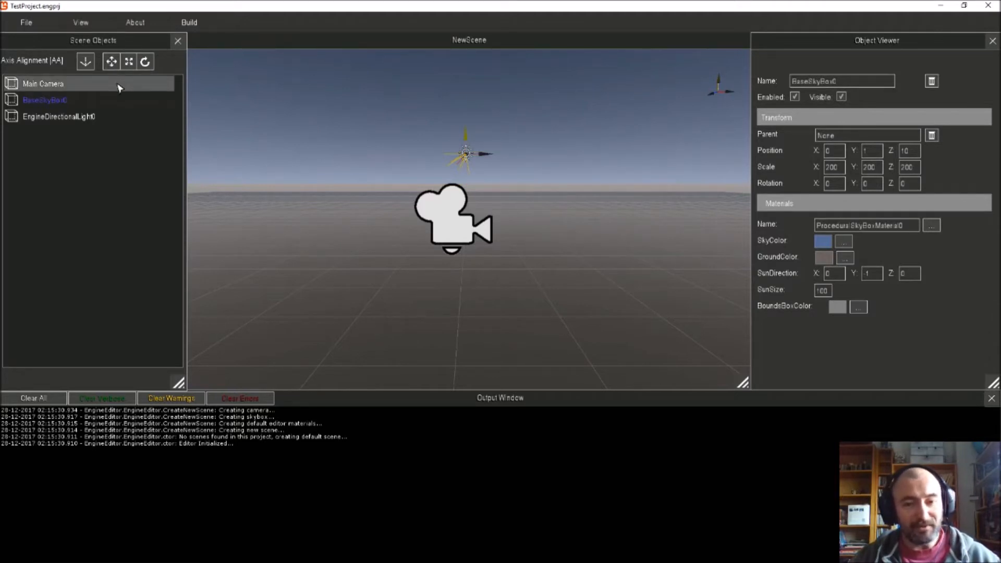
Select the directional light and then Main Camera, and review the camera's full property list down to Render Order.
{"action": "left_click", "coordinate": [105, 116]}
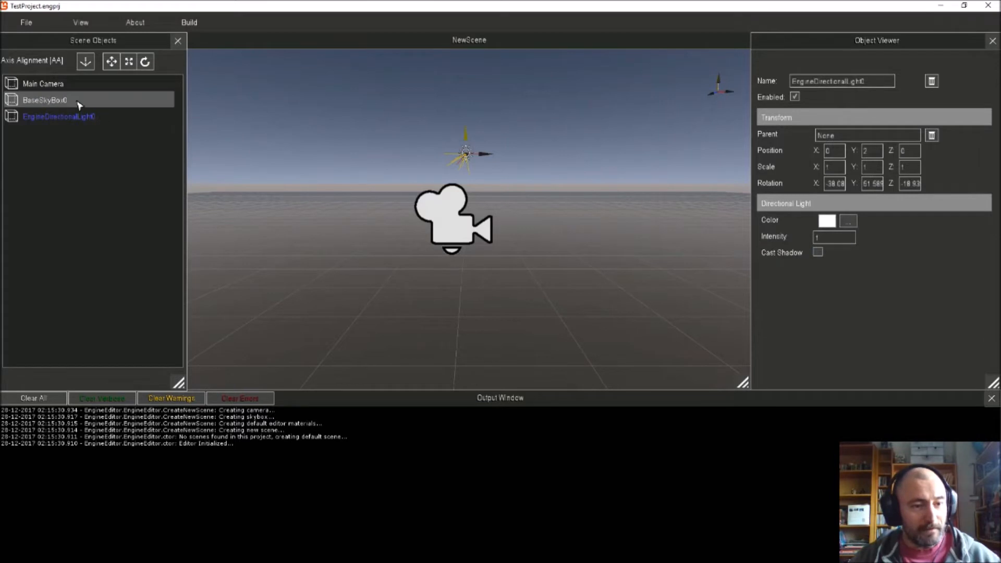
{"action": "left_click", "coordinate": [73, 84]}
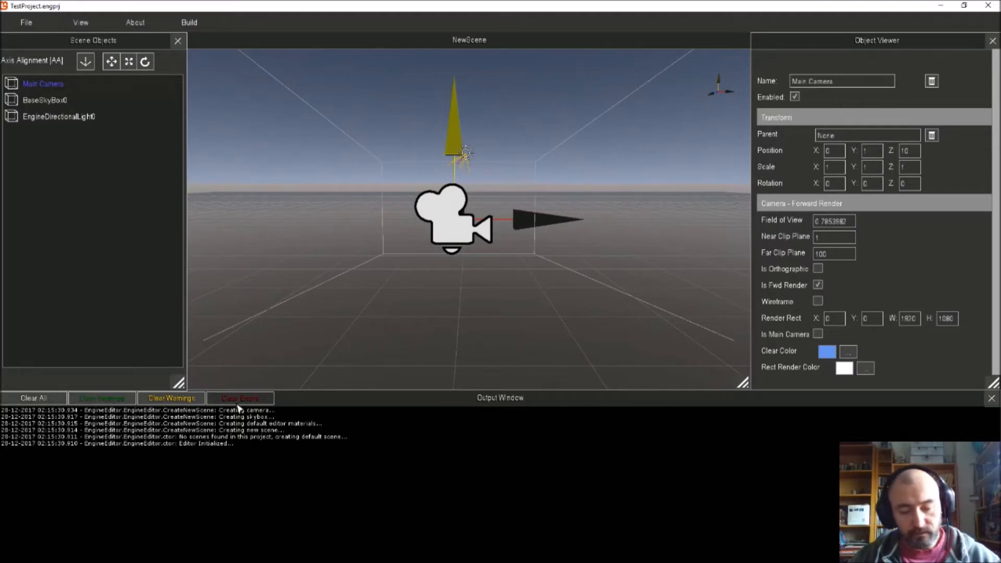
{"action": "scroll", "coordinate": [900, 235], "scroll_direction": "down", "scroll_amount": 2}
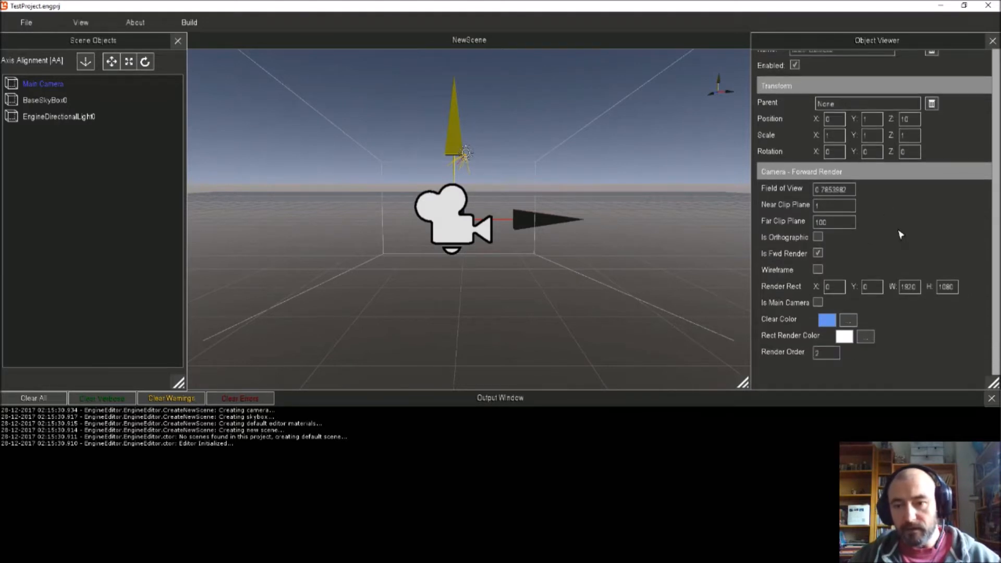
{"action": "scroll", "coordinate": [901, 234], "scroll_direction": "up", "scroll_amount": 2}
{"action": "scroll", "coordinate": [899, 236], "scroll_direction": "down", "scroll_amount": 2}
{"action": "scroll", "coordinate": [898, 236], "scroll_direction": "up", "scroll_amount": 2}
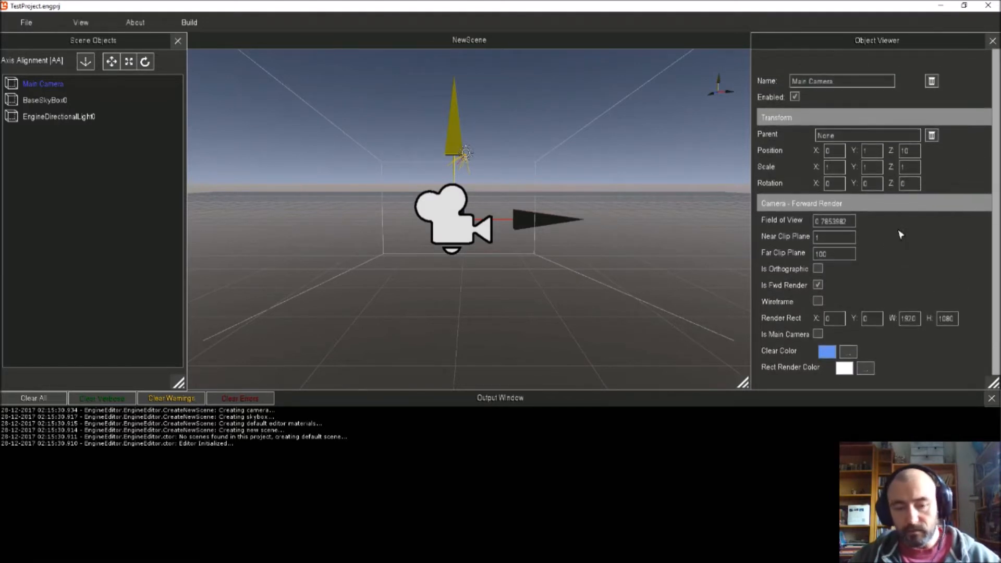
{"action": "scroll", "coordinate": [897, 237], "scroll_direction": "down", "scroll_amount": 2}
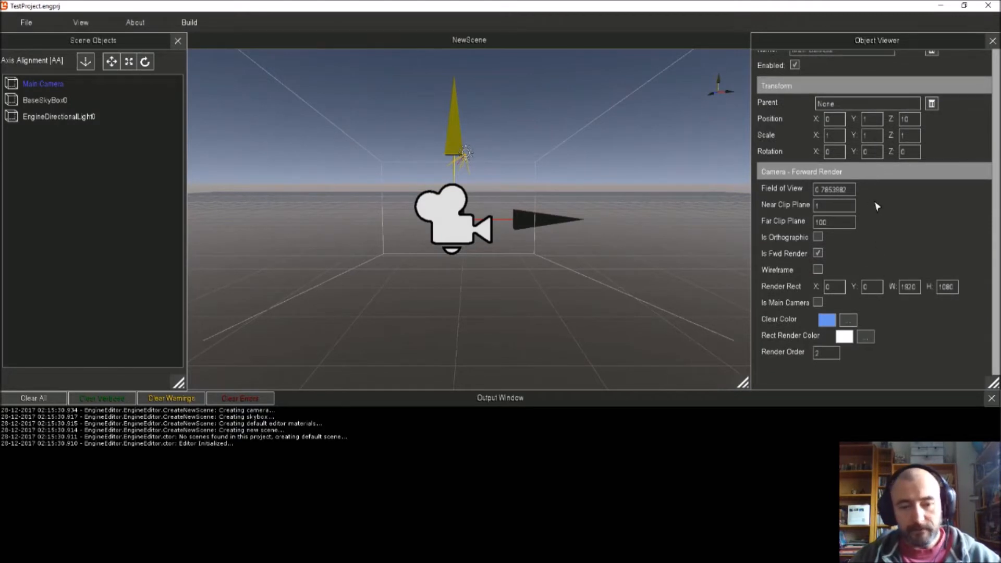
{"action": "scroll", "coordinate": [885, 206], "scroll_direction": "up", "scroll_amount": 1}
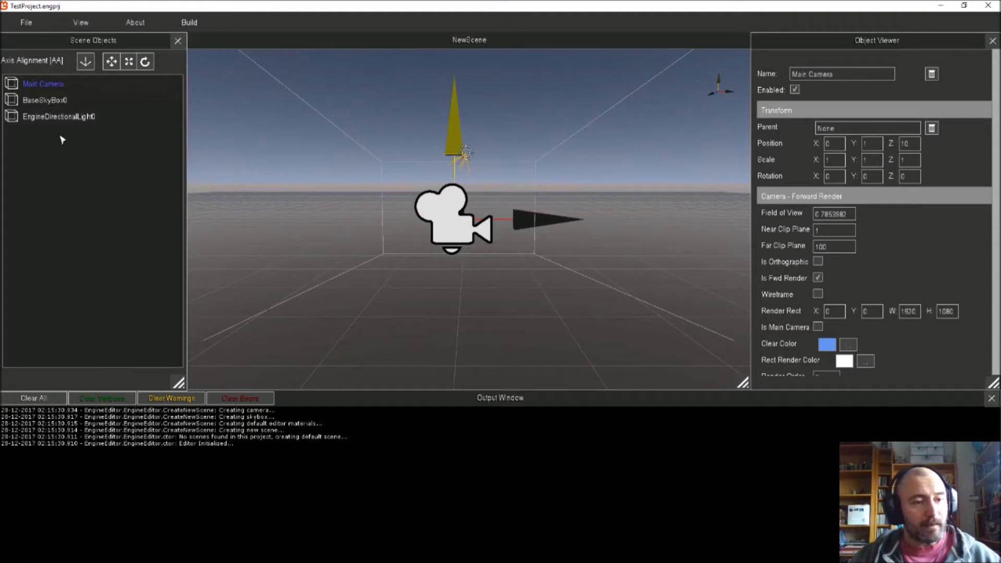
Start creating a new drawable game object.
{"action": "left_click", "coordinate": [25, 23]}
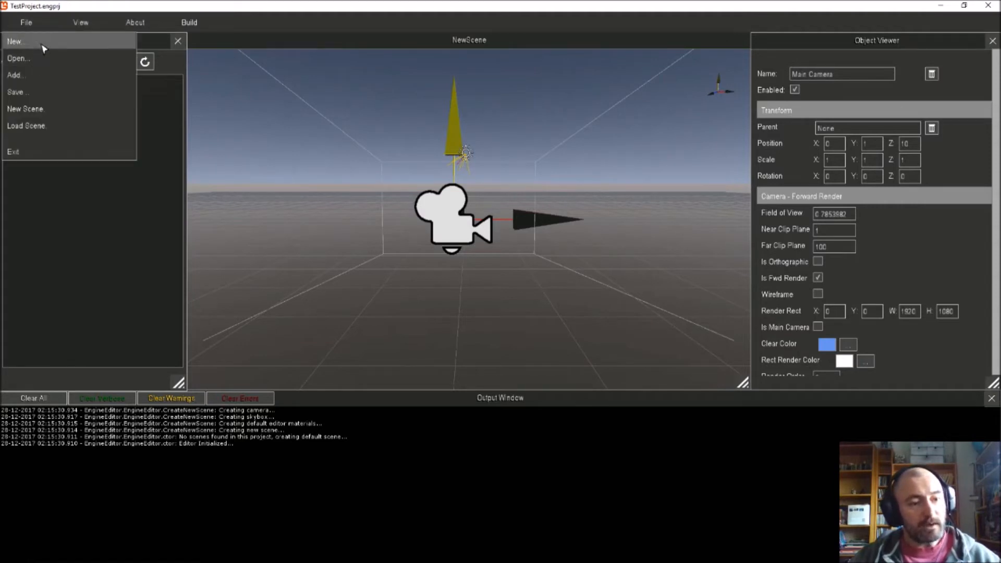
{"action": "mouse_move", "coordinate": [44, 48]}
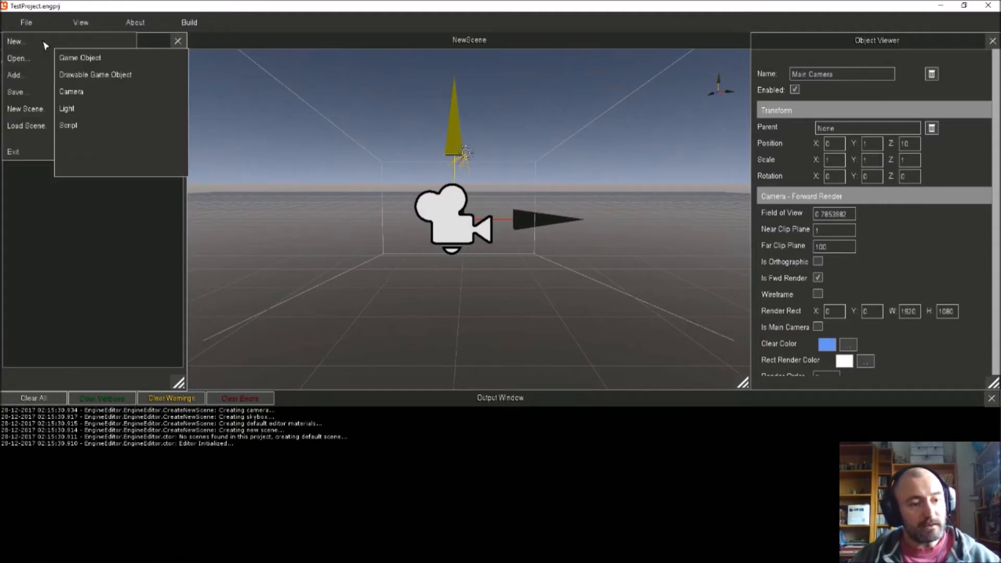
{"action": "left_click", "coordinate": [124, 77]}
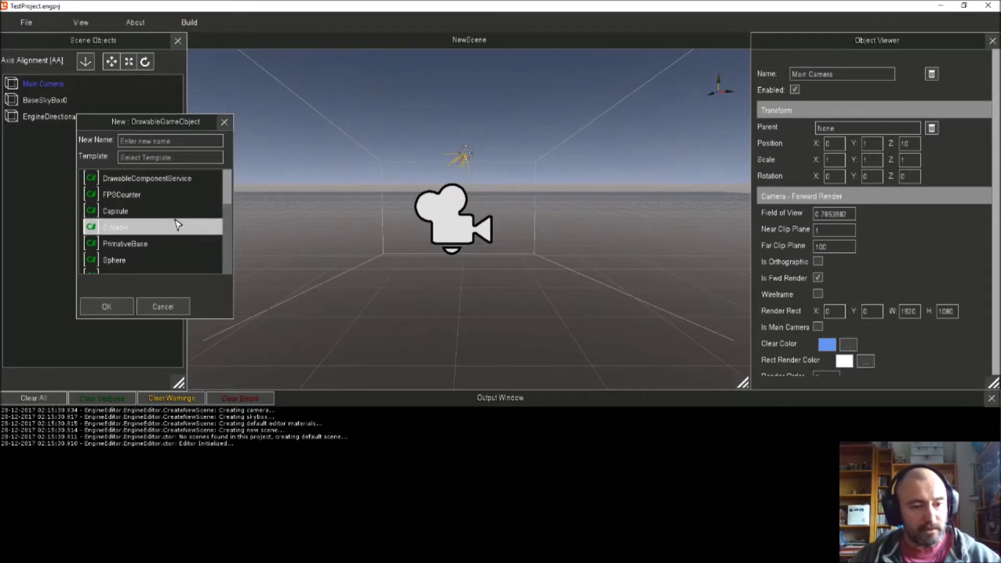
Look through the available drawable object templates, from the basic primitives to the plane and quad.
{"action": "scroll", "coordinate": [172, 224], "scroll_direction": "down", "scroll_amount": 3}
{"action": "scroll", "coordinate": [180, 227], "scroll_direction": "down", "scroll_amount": 2}
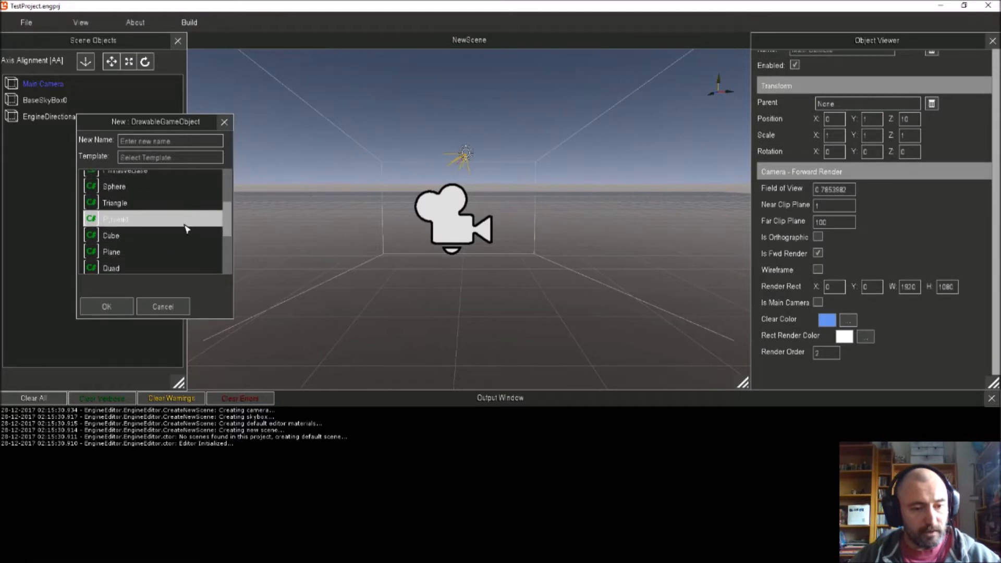
{"action": "scroll", "coordinate": [184, 232], "scroll_direction": "up", "scroll_amount": 1}
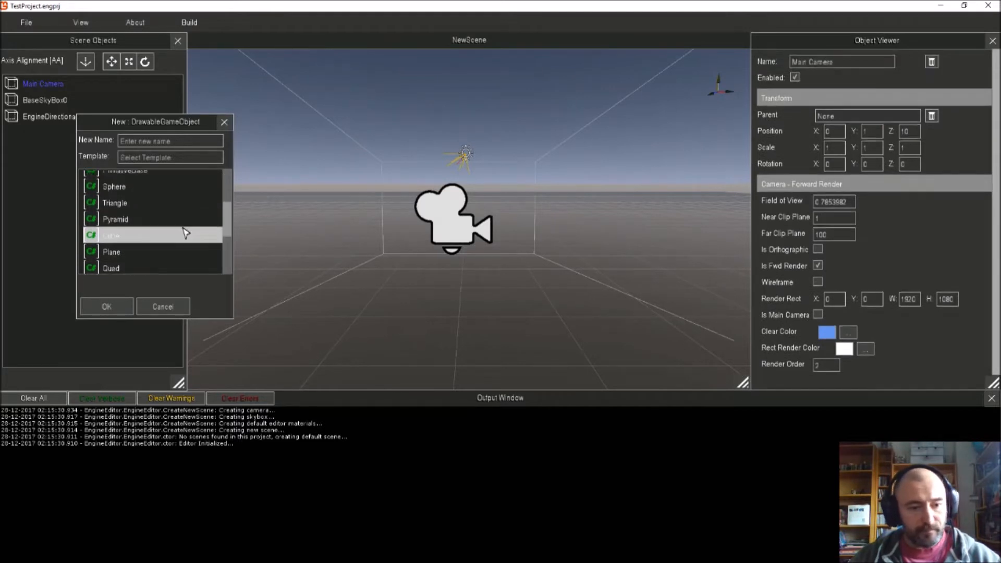
{"action": "scroll", "coordinate": [184, 231], "scroll_direction": "up", "scroll_amount": 2}
{"action": "scroll", "coordinate": [184, 232], "scroll_direction": "down", "scroll_amount": 2}
{"action": "scroll", "coordinate": [183, 232], "scroll_direction": "up", "scroll_amount": 1}
{"action": "scroll", "coordinate": [183, 232], "scroll_direction": "up", "scroll_amount": 1}
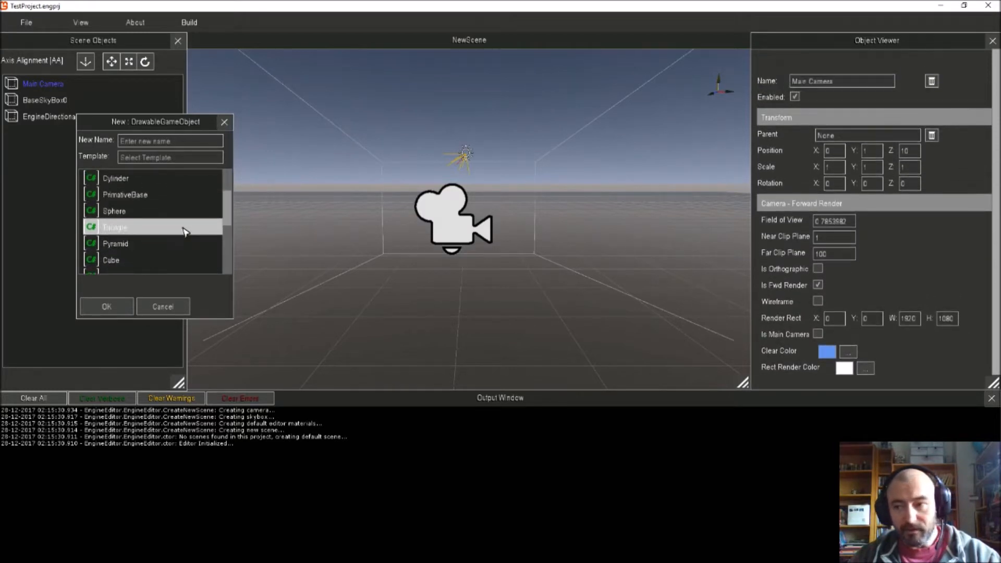
{"action": "scroll", "coordinate": [184, 231], "scroll_direction": "up", "scroll_amount": 2}
{"action": "scroll", "coordinate": [184, 232], "scroll_direction": "down", "scroll_amount": 2}
{"action": "scroll", "coordinate": [184, 232], "scroll_direction": "down", "scroll_amount": 1}
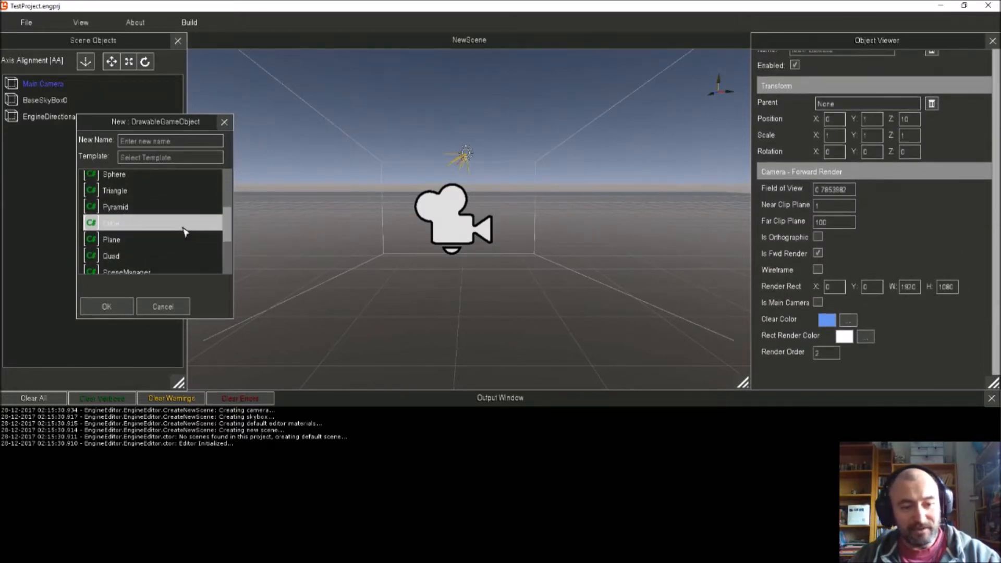
{"action": "scroll", "coordinate": [184, 231], "scroll_direction": "up", "scroll_amount": 2}
{"action": "scroll", "coordinate": [184, 232], "scroll_direction": "down", "scroll_amount": 1}
{"action": "scroll", "coordinate": [184, 232], "scroll_direction": "up", "scroll_amount": 2}
{"action": "scroll", "coordinate": [183, 232], "scroll_direction": "down", "scroll_amount": 2}
{"action": "scroll", "coordinate": [184, 232], "scroll_direction": "up", "scroll_amount": 1}
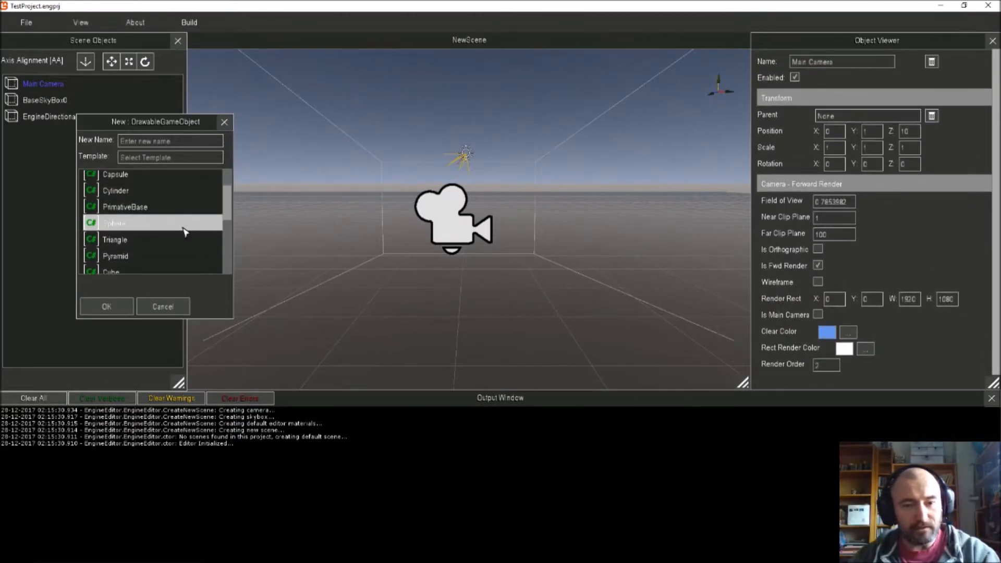
{"action": "scroll", "coordinate": [184, 232], "scroll_direction": "down", "scroll_amount": 3}
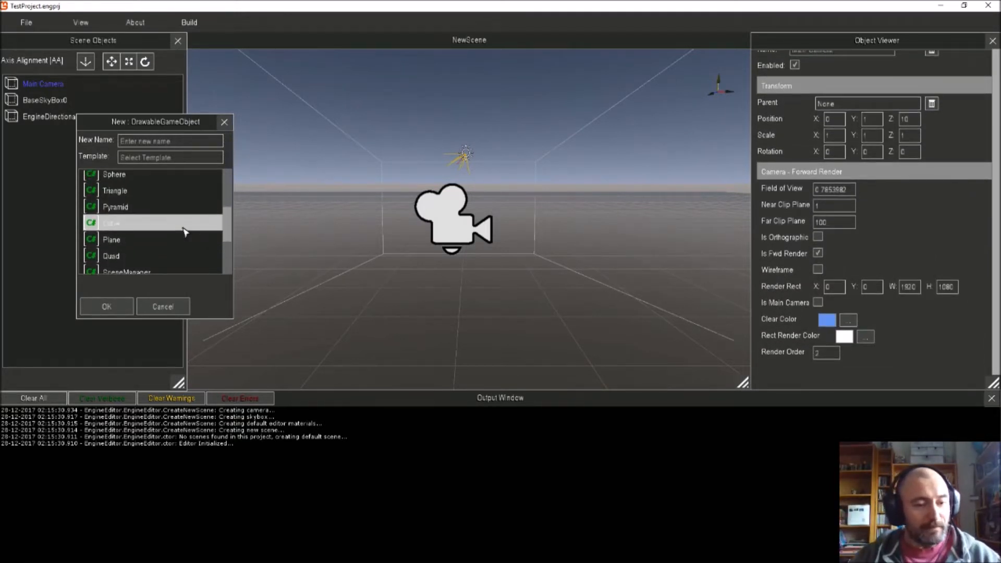
Create the object from the Plane template with the name Panel.
{"action": "left_click", "coordinate": [153, 241]}
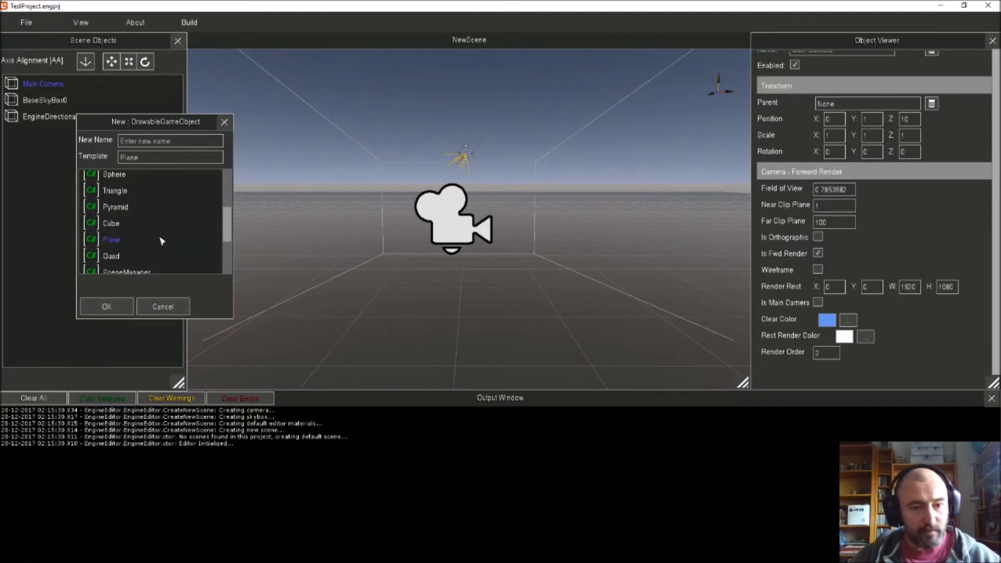
{"action": "left_click", "coordinate": [194, 144]}
{"action": "type", "text": "Panel"}
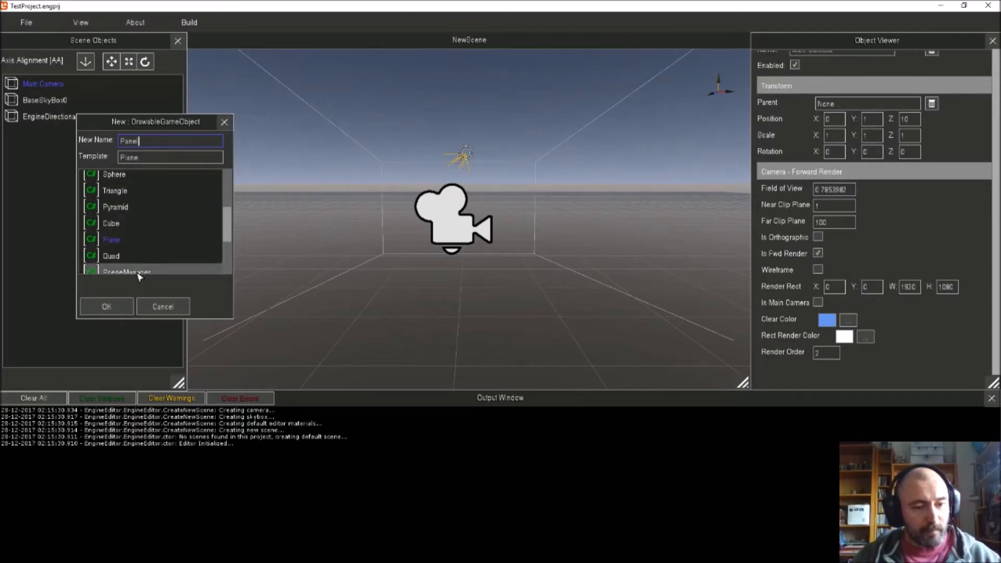
{"action": "left_click", "coordinate": [106, 307]}
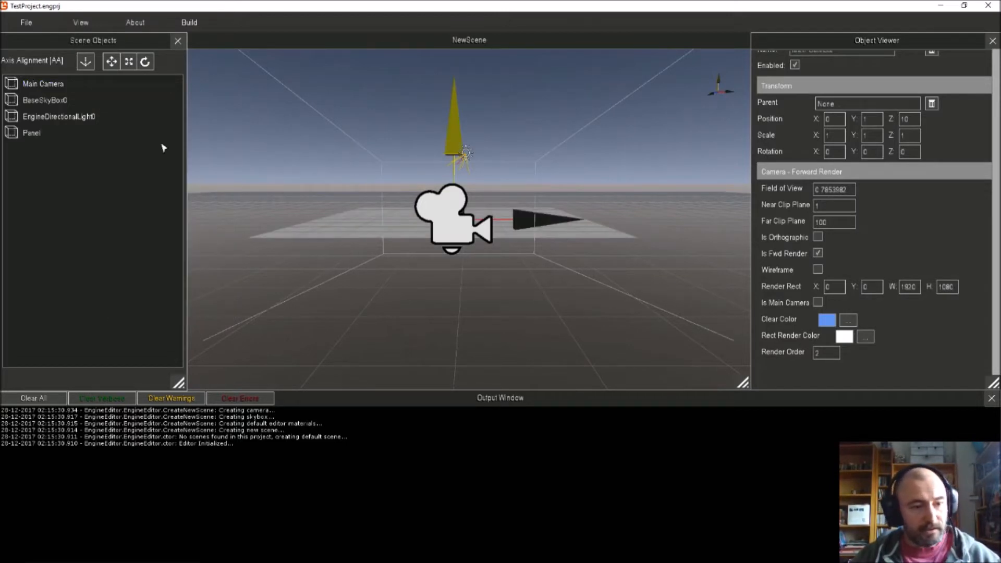
Select the Panel object and change its Default Material colour to a bright green.
{"action": "left_click", "coordinate": [63, 132]}
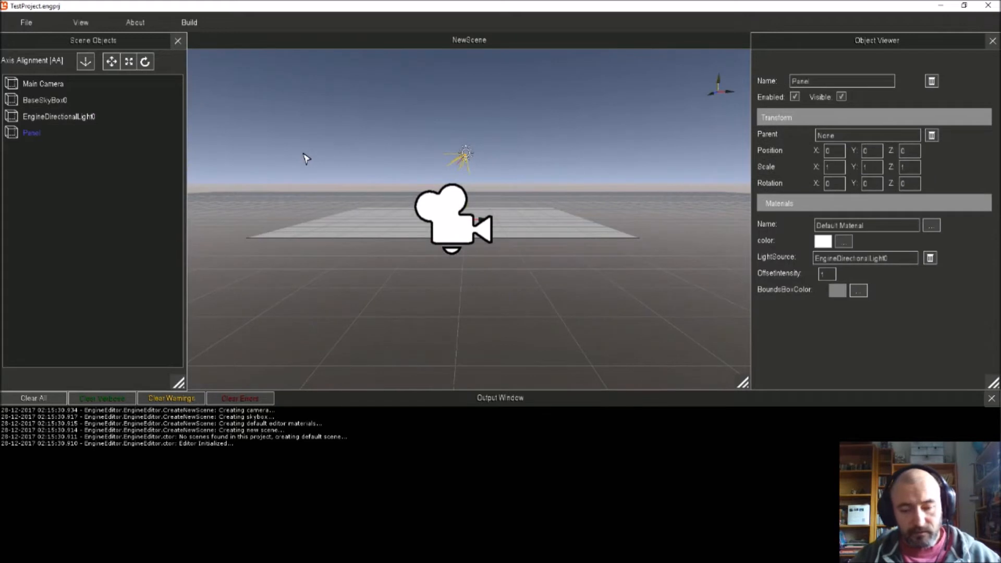
{"action": "key", "text": "w"}
{"action": "key", "text": "d"}
{"action": "right_click_drag", "start_coordinate": [306, 158], "coordinate": [304, 154]}
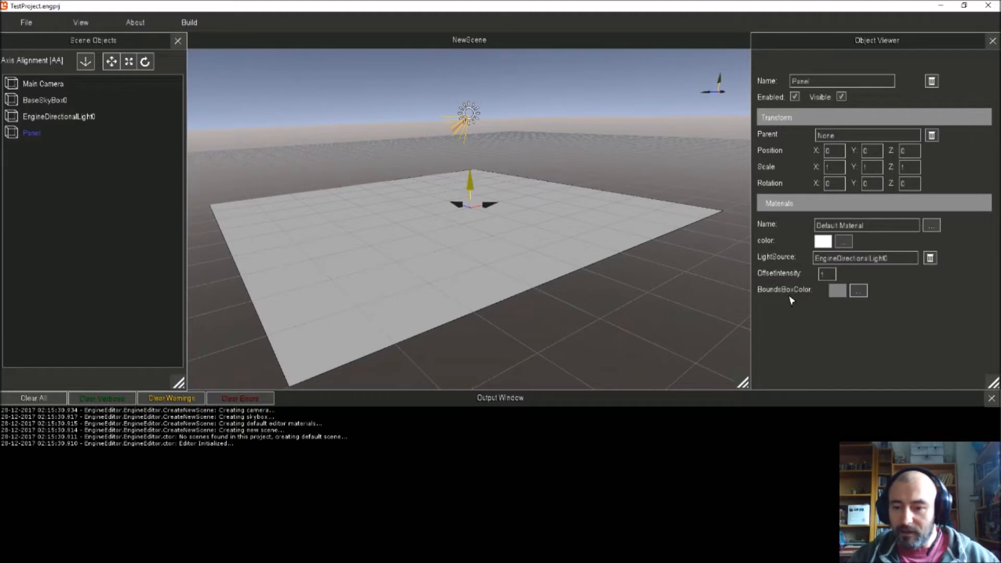
{"action": "left_click", "coordinate": [844, 241]}
{"action": "left_click", "coordinate": [850, 198]}
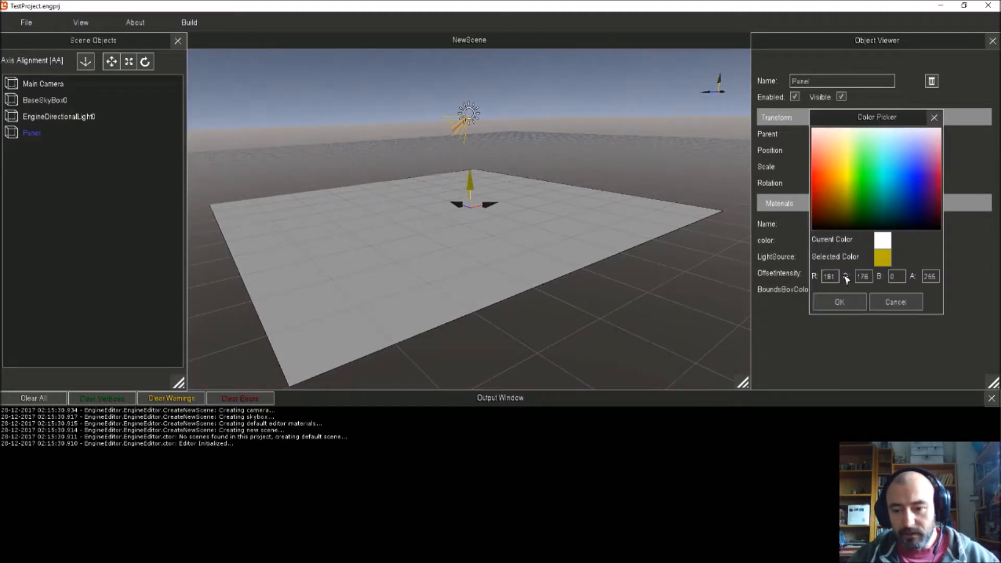
{"action": "left_click_drag", "start_coordinate": [874, 217], "coordinate": [870, 187]}
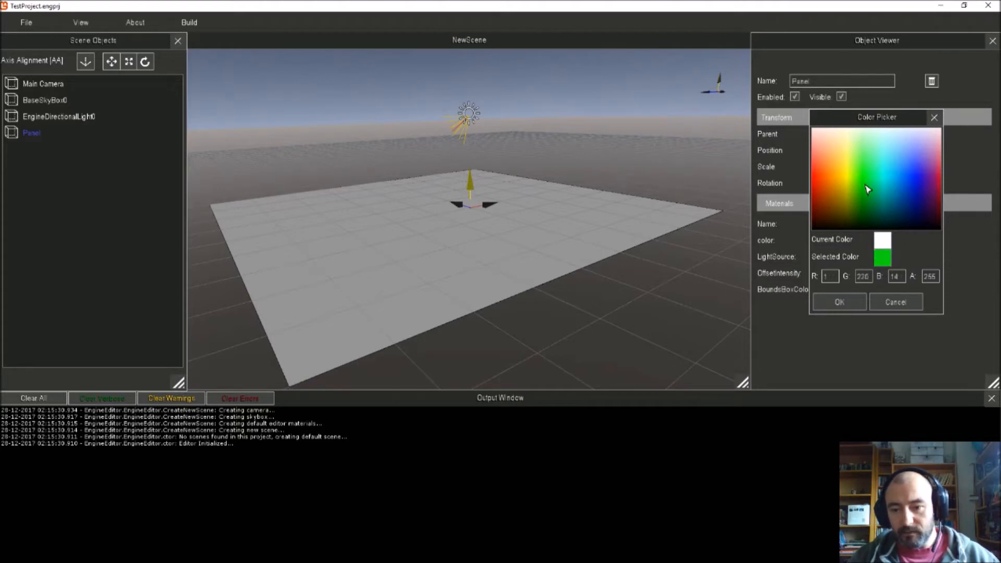
{"action": "left_click", "coordinate": [849, 307]}
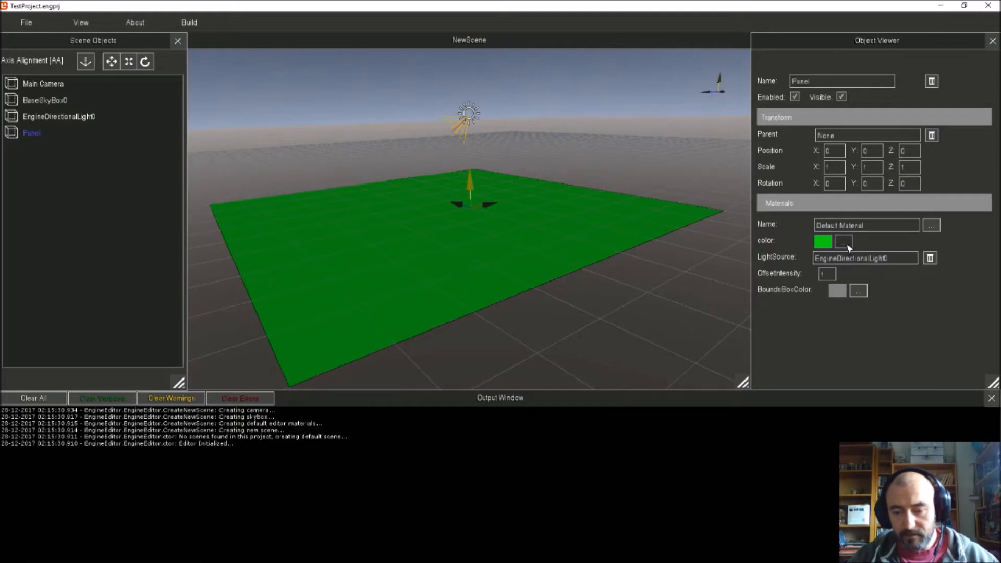
Clear the Panel material's light source and assign EngineDirectionalLight0 to it again.
{"action": "left_click", "coordinate": [930, 258]}
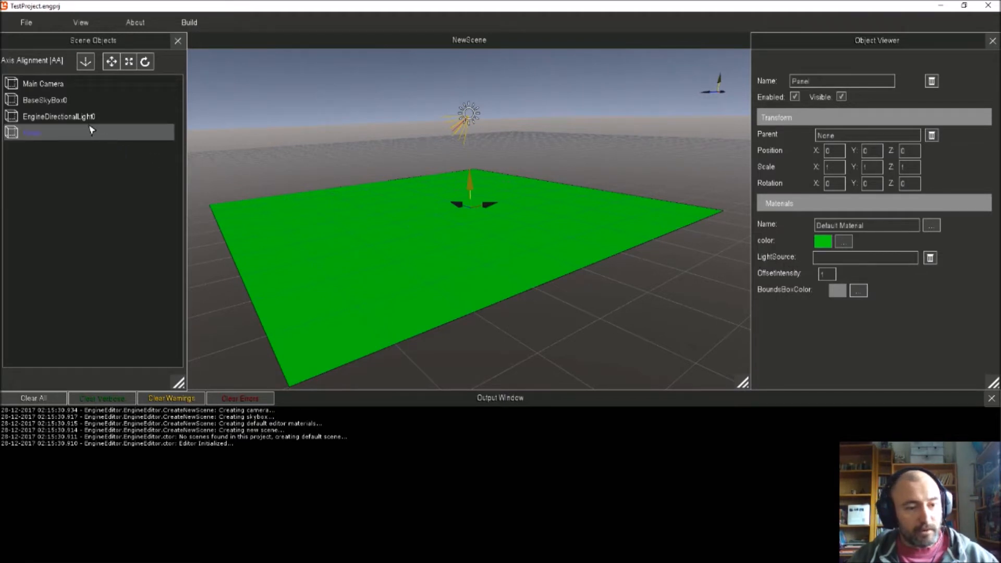
{"action": "left_click_drag", "start_coordinate": [78, 116], "coordinate": [828, 260]}
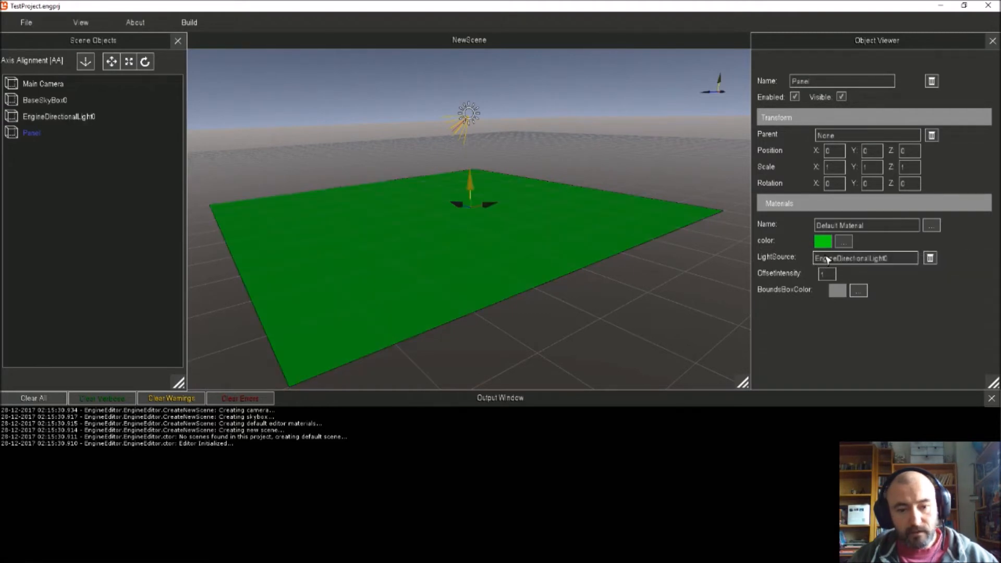
Try the Panel material's OffsetIntensity at 0 and at 3, and set it back to 1.
{"action": "left_click", "coordinate": [834, 277]}
{"action": "type", "text": "0"}
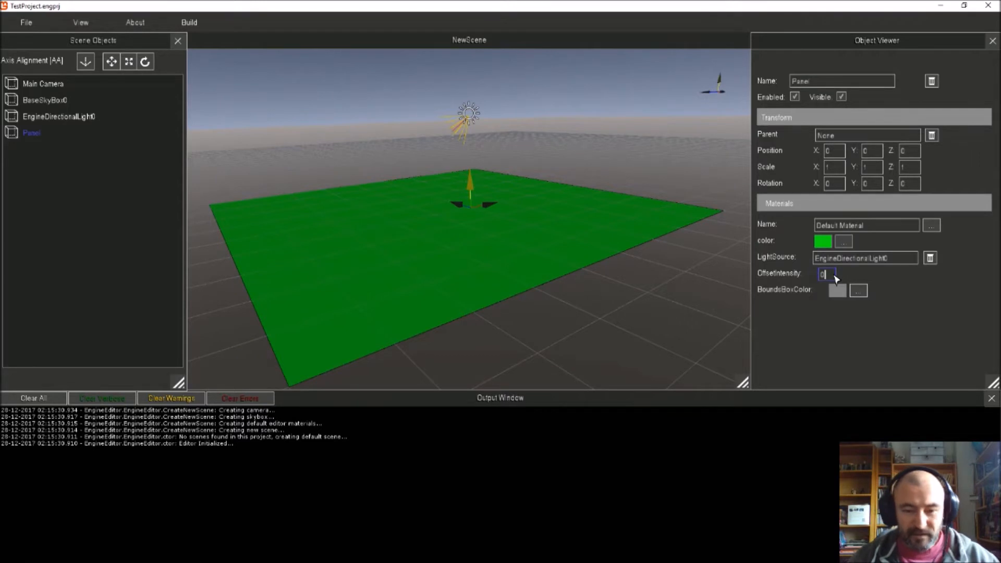
{"action": "key", "text": "Return"}
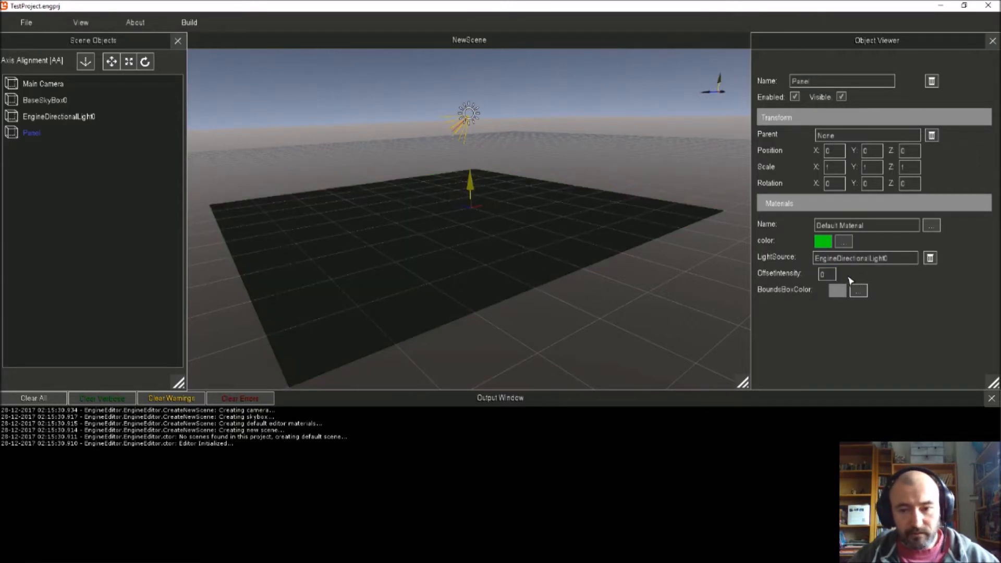
{"action": "left_click", "coordinate": [834, 279]}
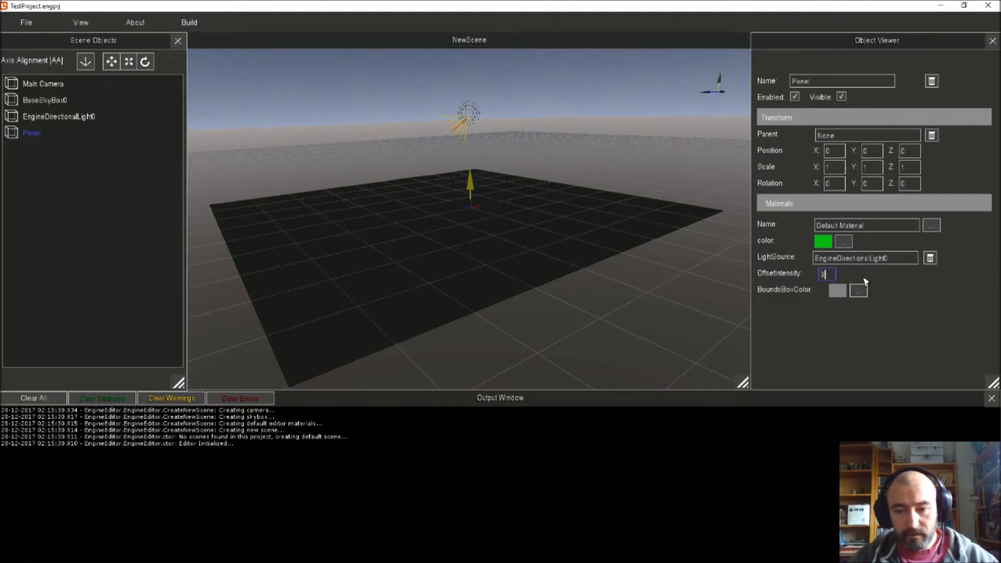
{"action": "key", "text": "Return"}
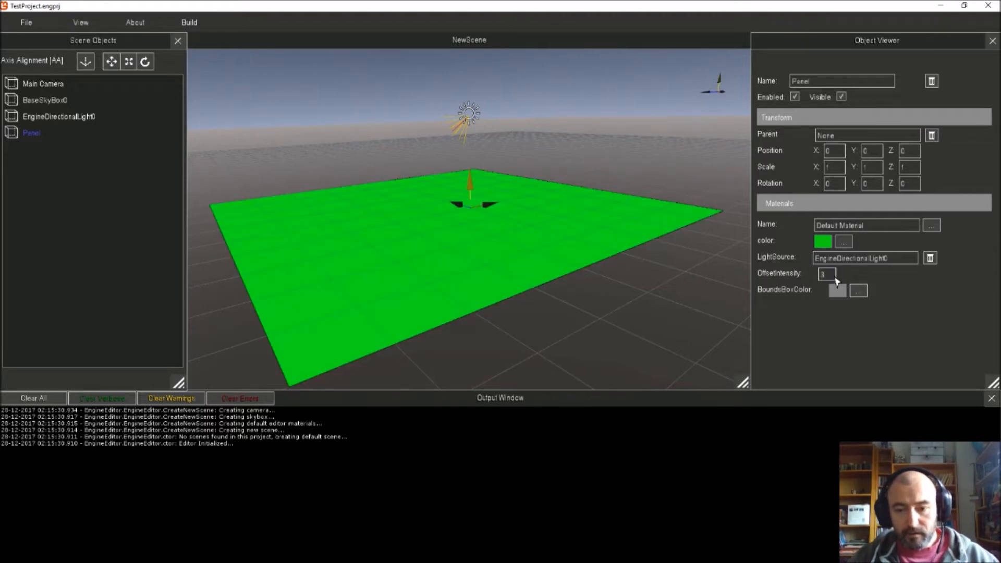
{"action": "key", "text": "BackSpace"}
{"action": "type", "text": "1"}
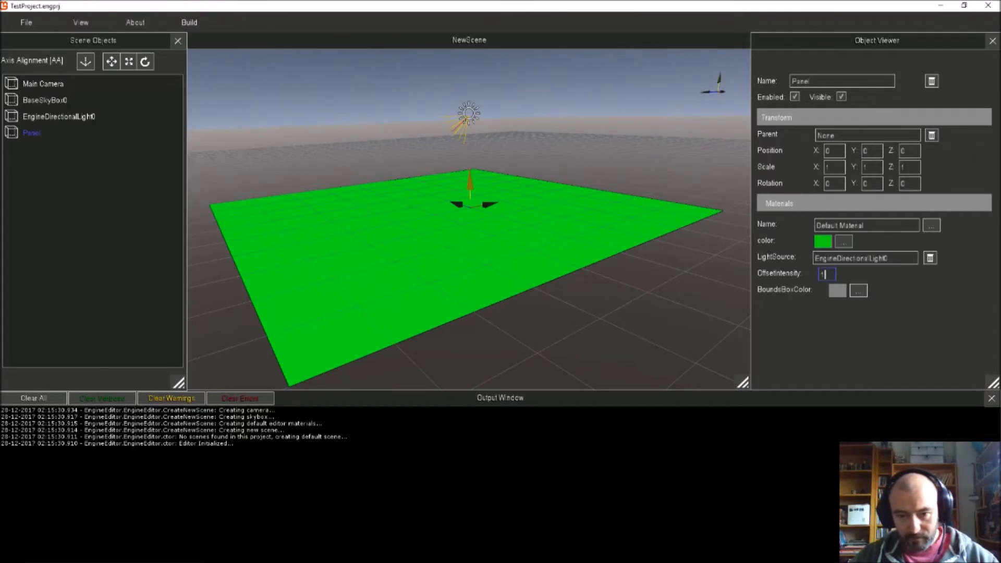
{"action": "left_click", "coordinate": [862, 278]}
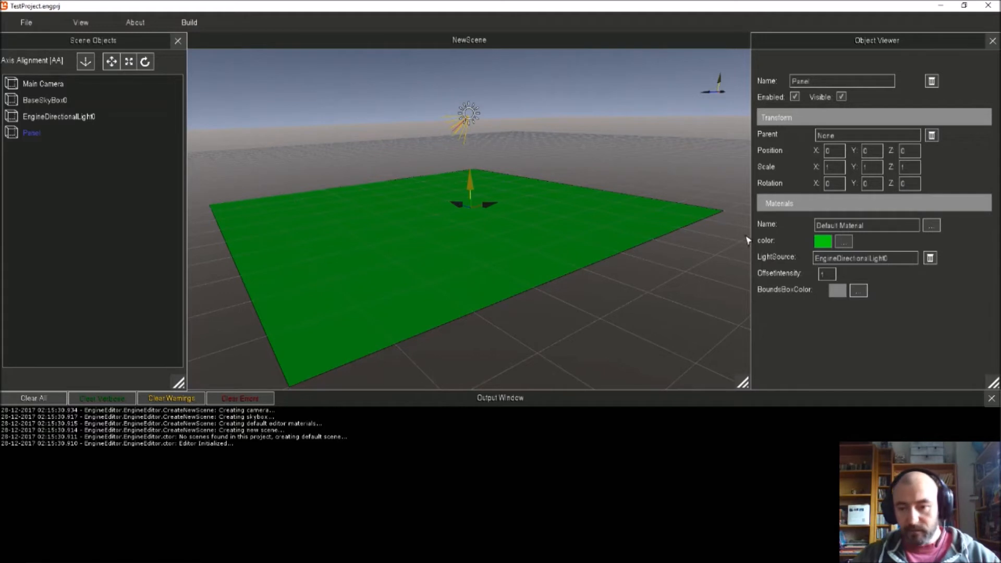
Pick another colour for the Panel's material and set its red channel to 255.
{"action": "left_click", "coordinate": [844, 241]}
{"action": "left_click", "coordinate": [916, 190]}
{"action": "left_click_drag", "start_coordinate": [917, 190], "coordinate": [879, 197]}
{"action": "left_click", "coordinate": [838, 276]}
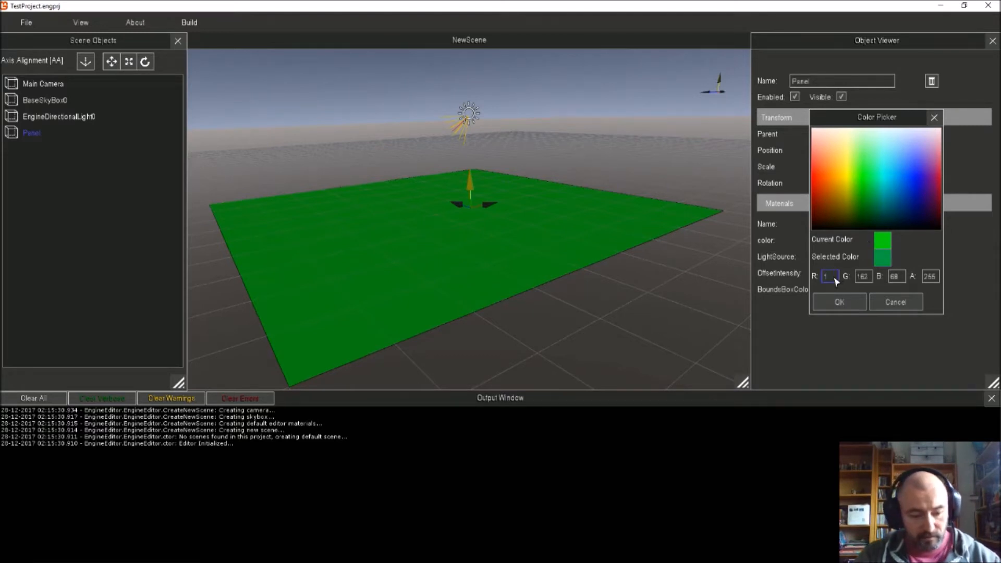
{"action": "type", "text": "22"}
{"action": "key", "text": "BackSpace"}
{"action": "key", "text": "BackSpace"}
{"action": "key", "text": "BackSpace"}
{"action": "type", "text": "22"}
{"action": "key", "text": "BackSpace"}
{"action": "key", "text": "BackSpace"}
{"action": "key", "text": "BackSpace"}
{"action": "type", "text": "5"}
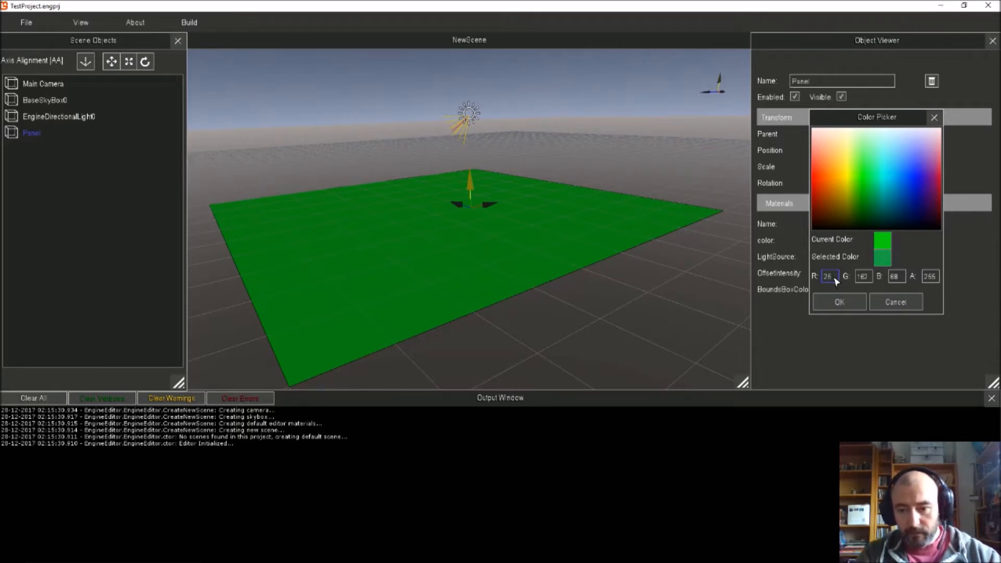
{"action": "type", "text": "5"}
Set the green and blue channels to 255 and apply the resulting white to the Panel's material.
{"action": "key", "text": "Tab"}
{"action": "type", "text": "1"}
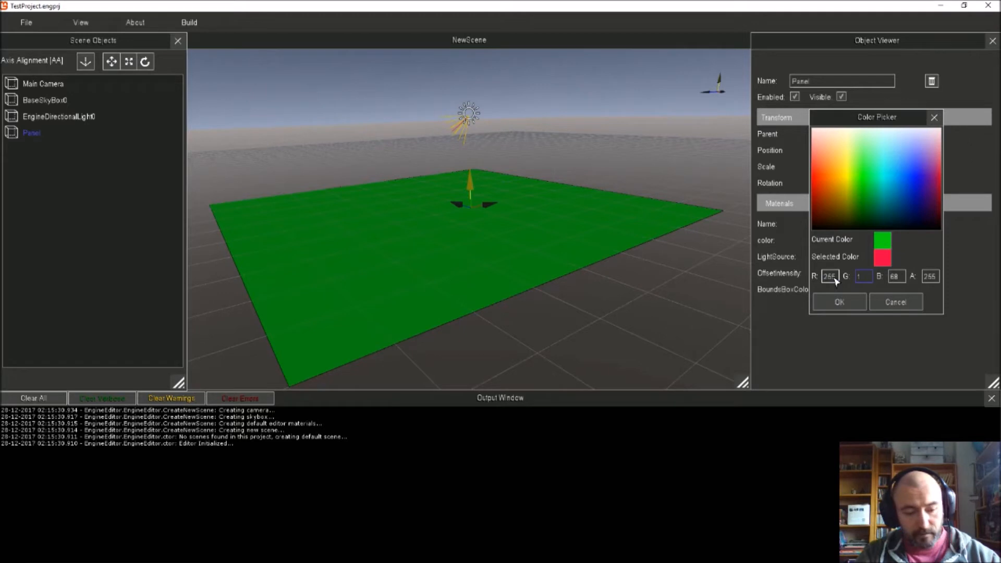
{"action": "type", "text": "55"}
{"action": "key", "text": "Tab"}
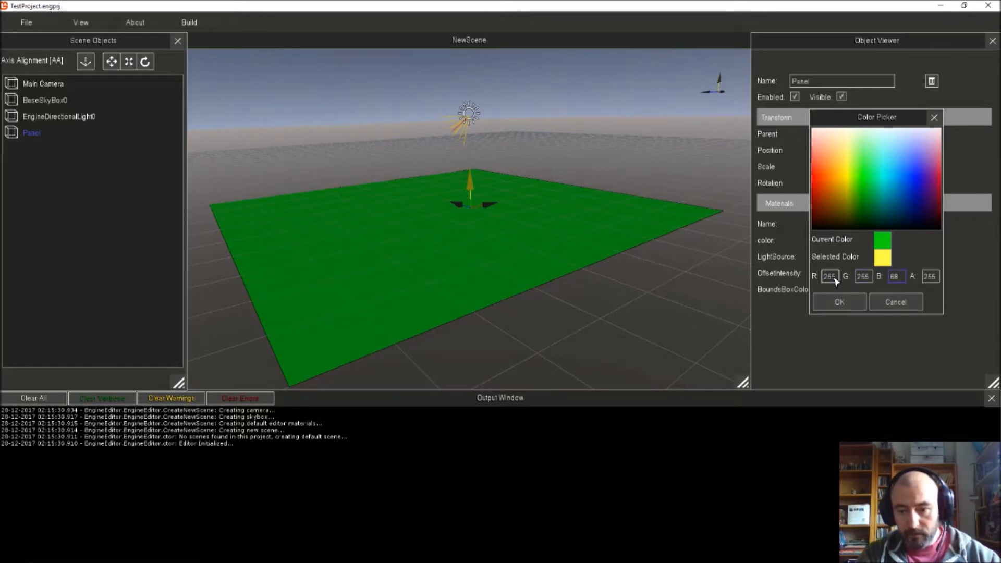
{"action": "key", "text": "BackSpace"}
{"action": "type", "text": "255"}
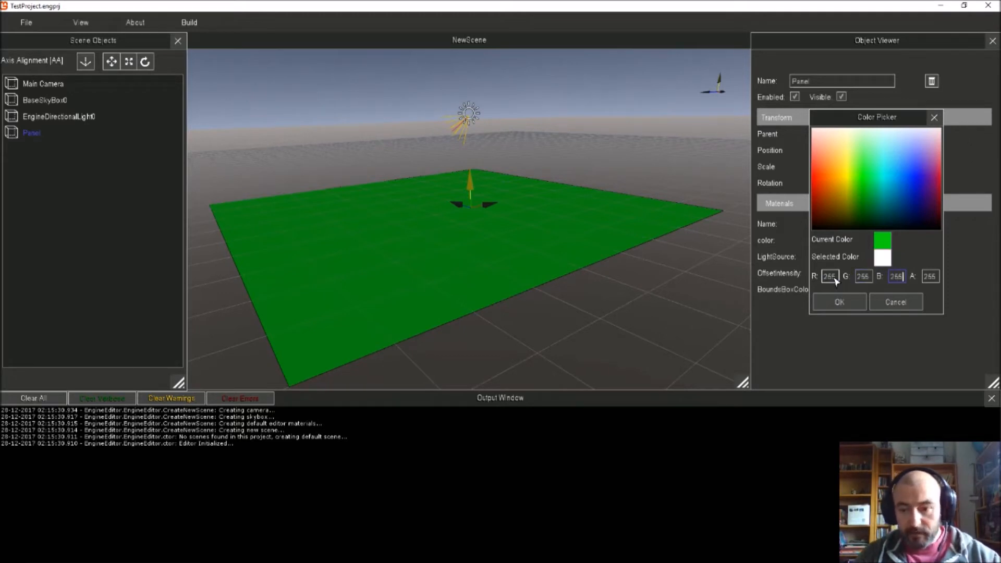
{"action": "left_click", "coordinate": [850, 301]}
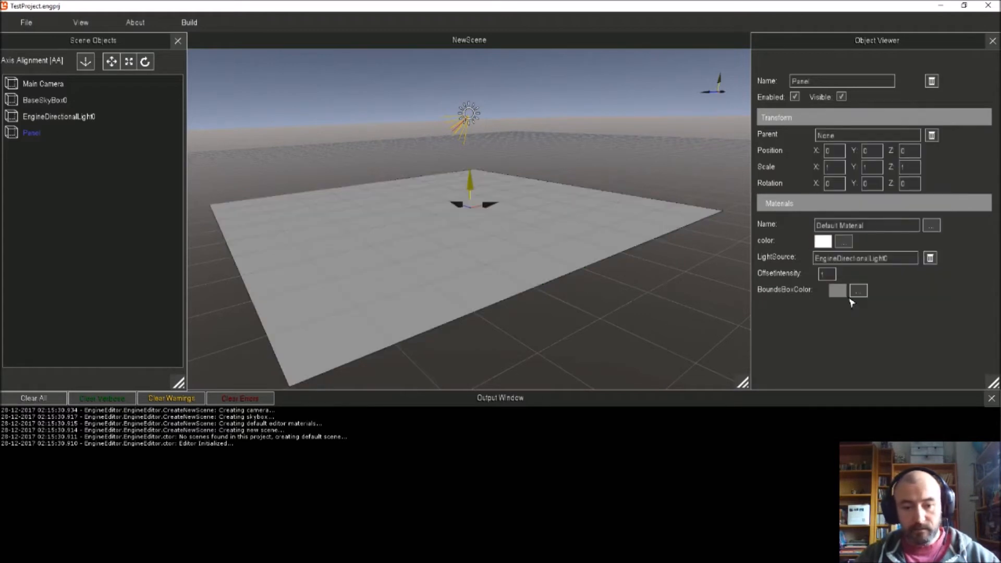
Create a new drawable game object from the Cube template with the name Cube.
{"action": "left_click", "coordinate": [25, 23]}
{"action": "mouse_move", "coordinate": [31, 41]}
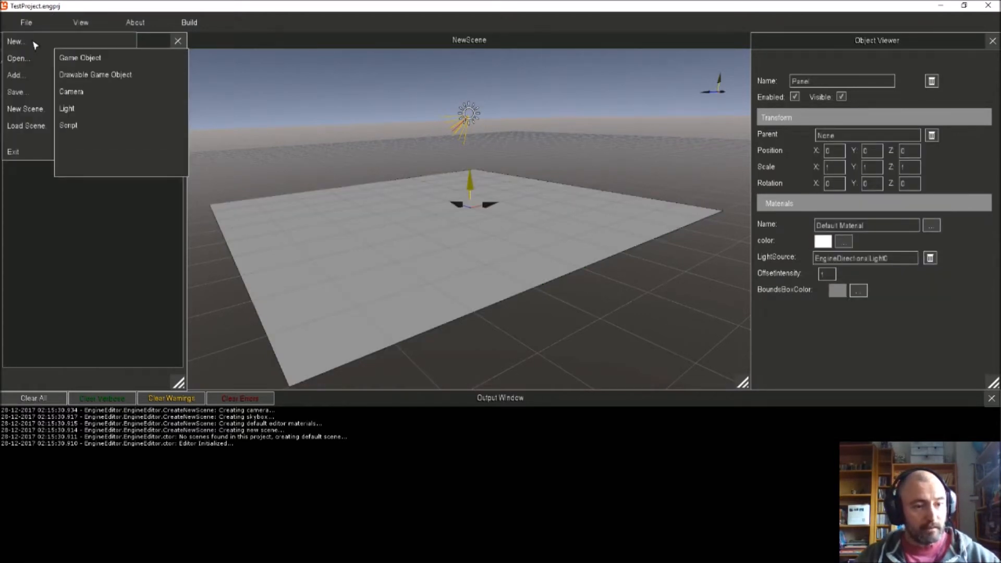
{"action": "left_click", "coordinate": [96, 79]}
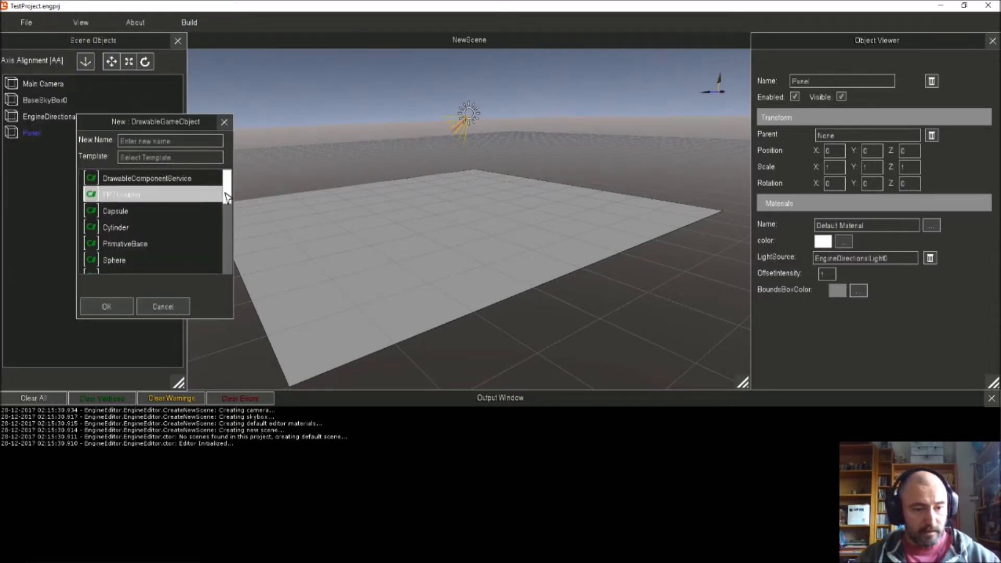
{"action": "left_click_drag", "start_coordinate": [226, 194], "coordinate": [225, 247]}
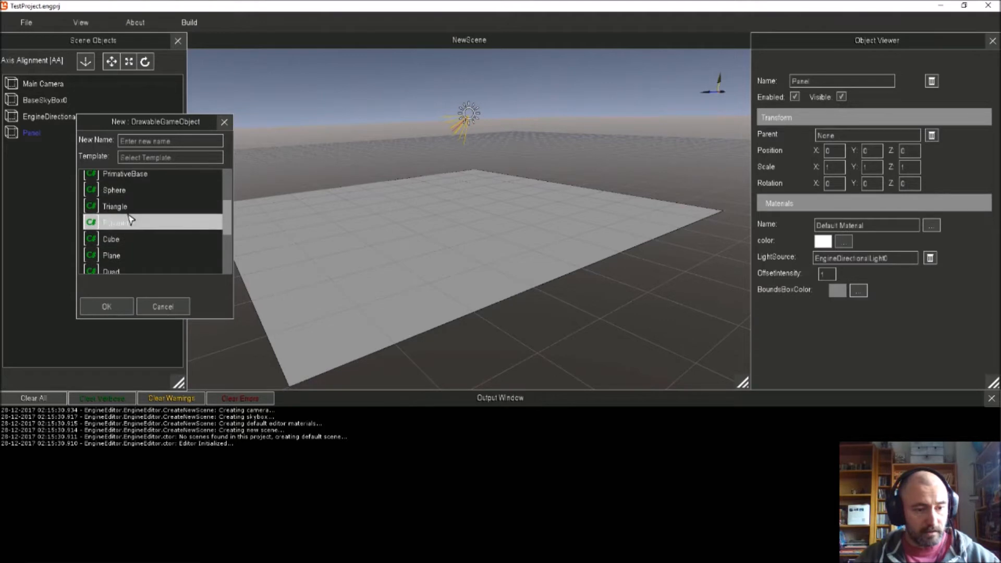
{"action": "left_click", "coordinate": [128, 238]}
{"action": "left_click", "coordinate": [188, 142]}
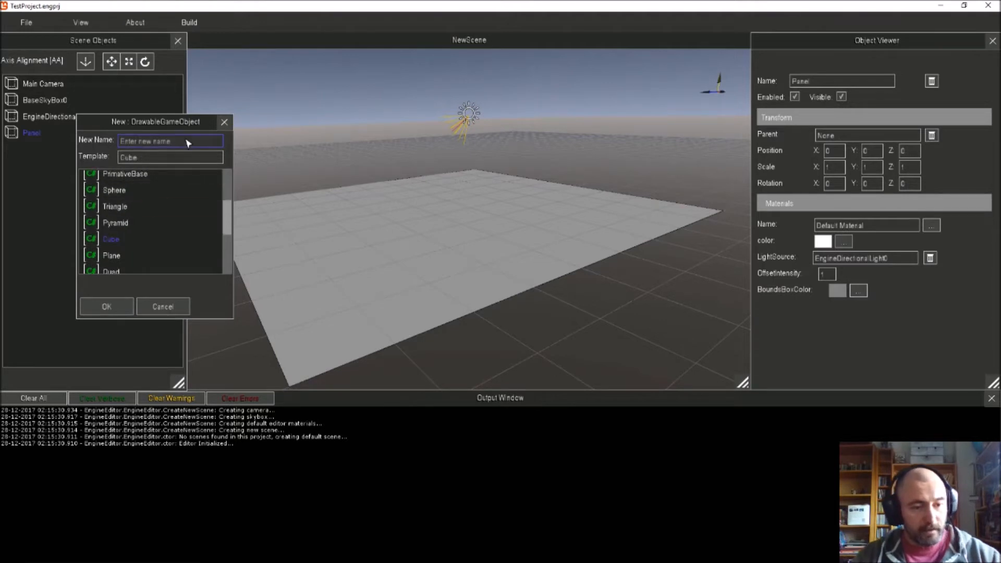
{"action": "type", "text": "Cube"}
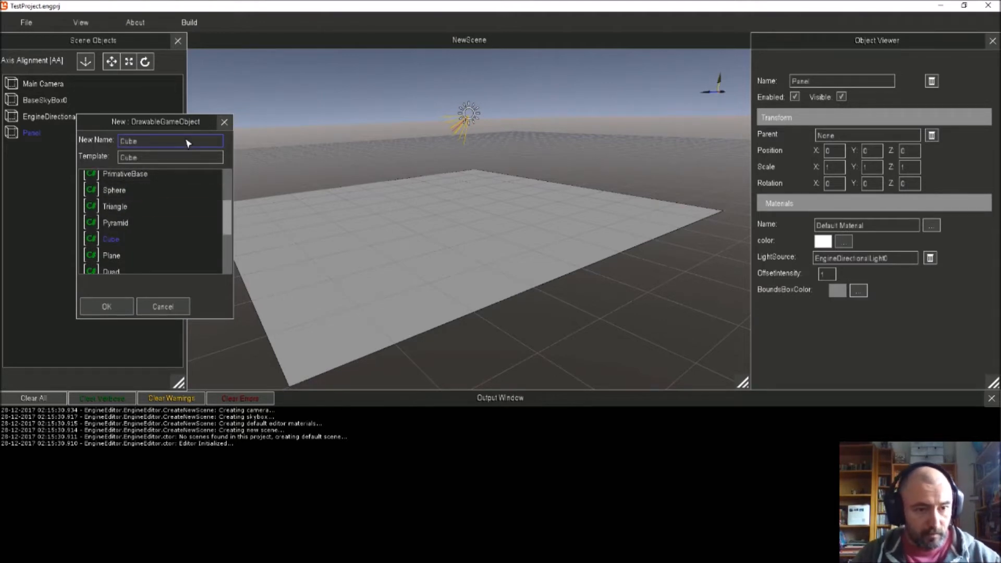
{"action": "left_click", "coordinate": [106, 307]}
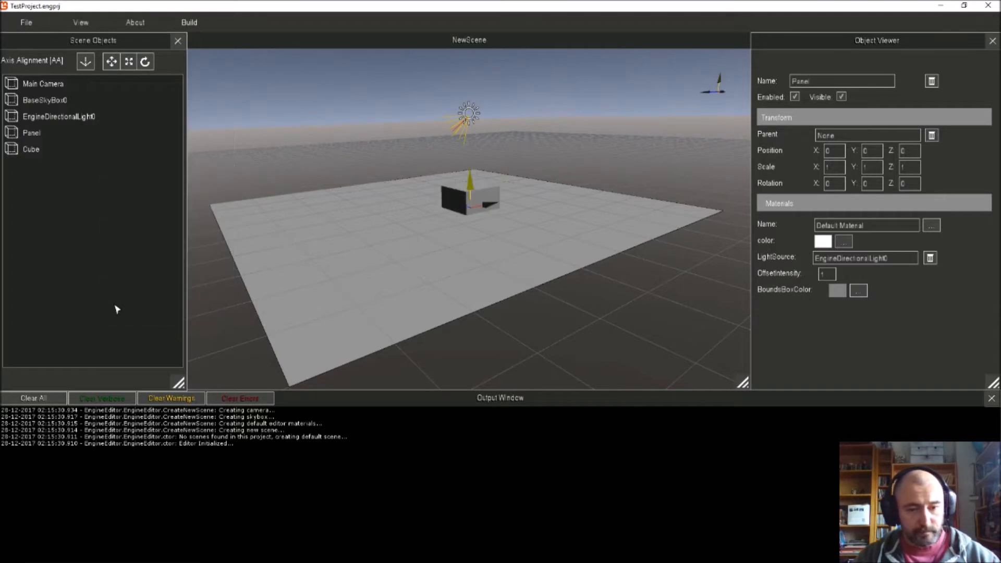
Raise the Cube object onto the plane by setting its Y position to 0.5.
{"action": "left_click", "coordinate": [106, 149]}
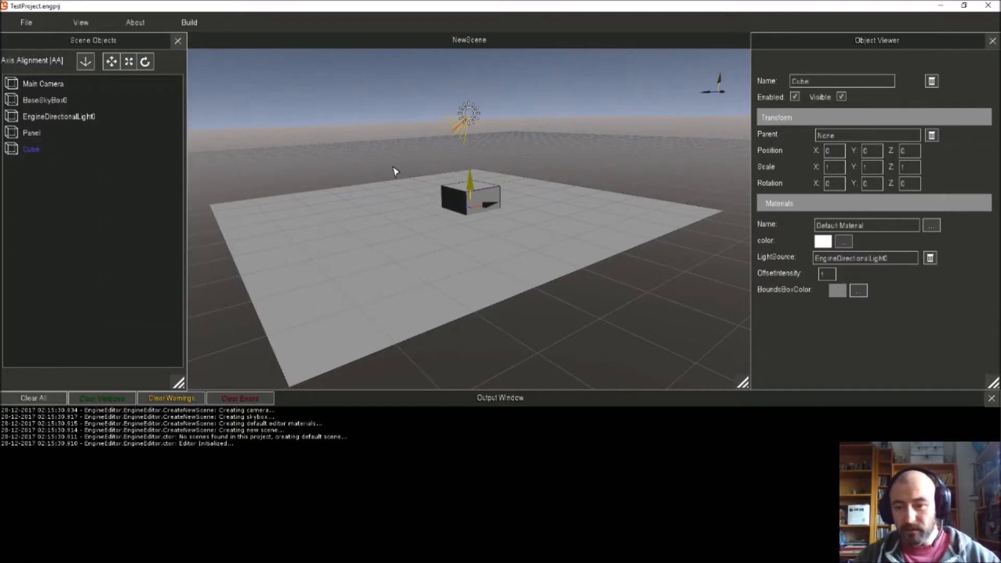
{"action": "left_click", "coordinate": [874, 152]}
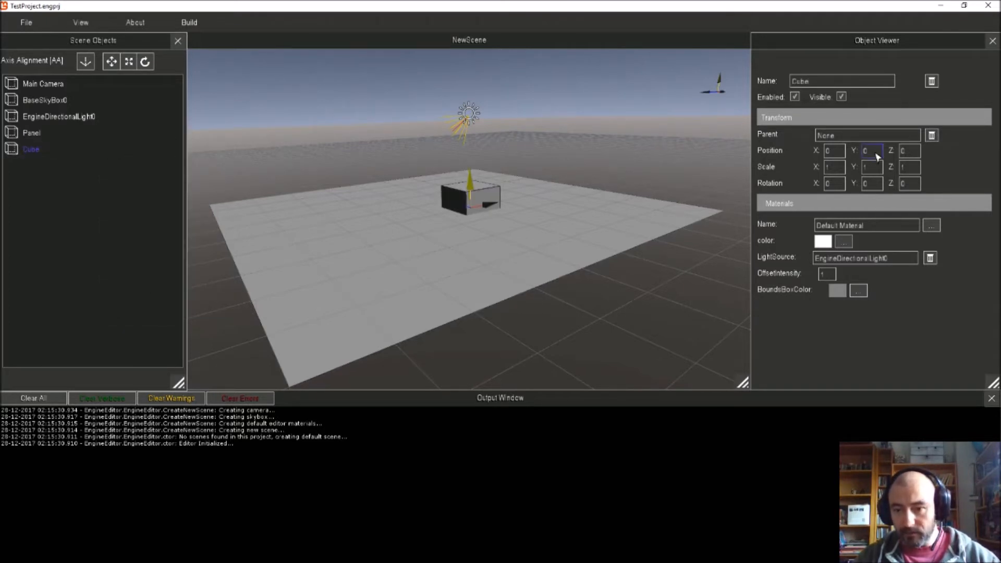
{"action": "type", "text": ".5"}
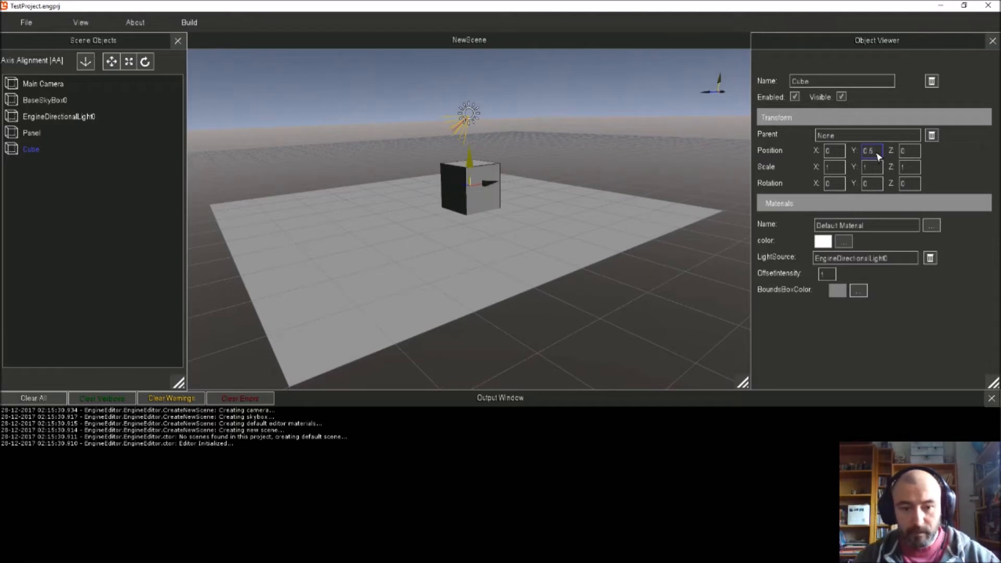
{"action": "left_click", "coordinate": [530, 160]}
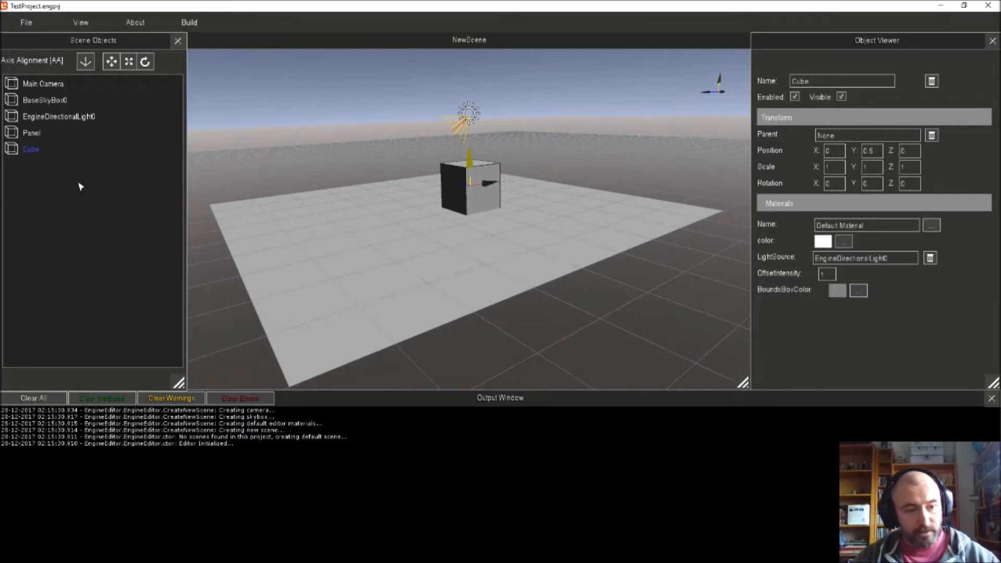
Compare the Panel's and the Cube's properties, and change the Cube's Default Material colour to dark green.
{"action": "left_click", "coordinate": [31, 133]}
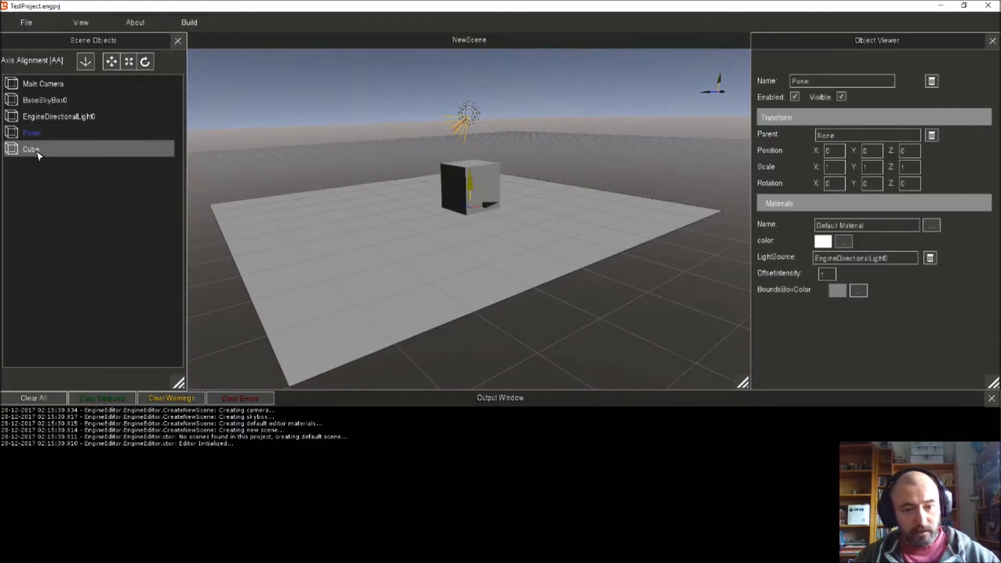
{"action": "left_click", "coordinate": [36, 150]}
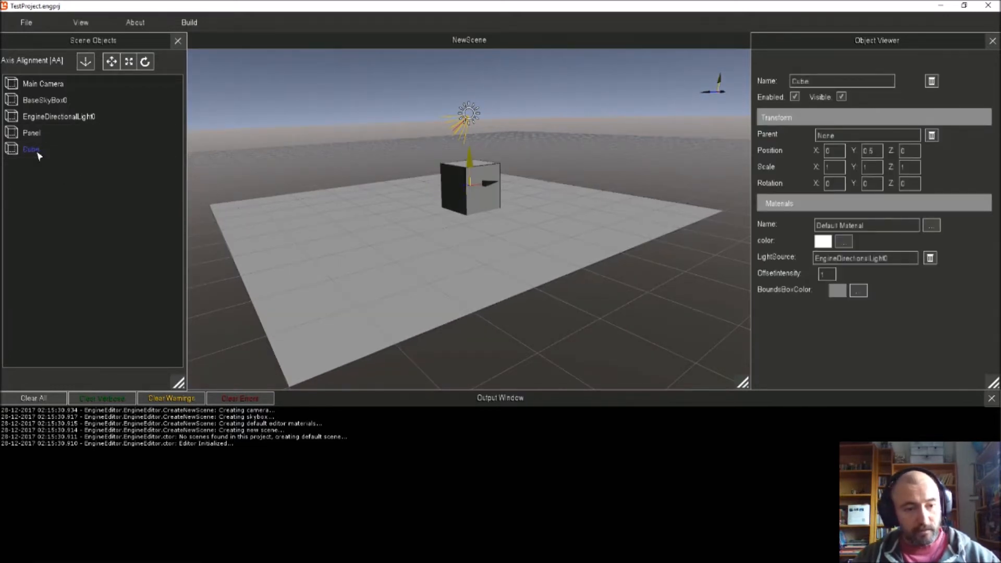
{"action": "left_click", "coordinate": [843, 241]}
{"action": "left_click", "coordinate": [864, 215]}
{"action": "left_click", "coordinate": [854, 303]}
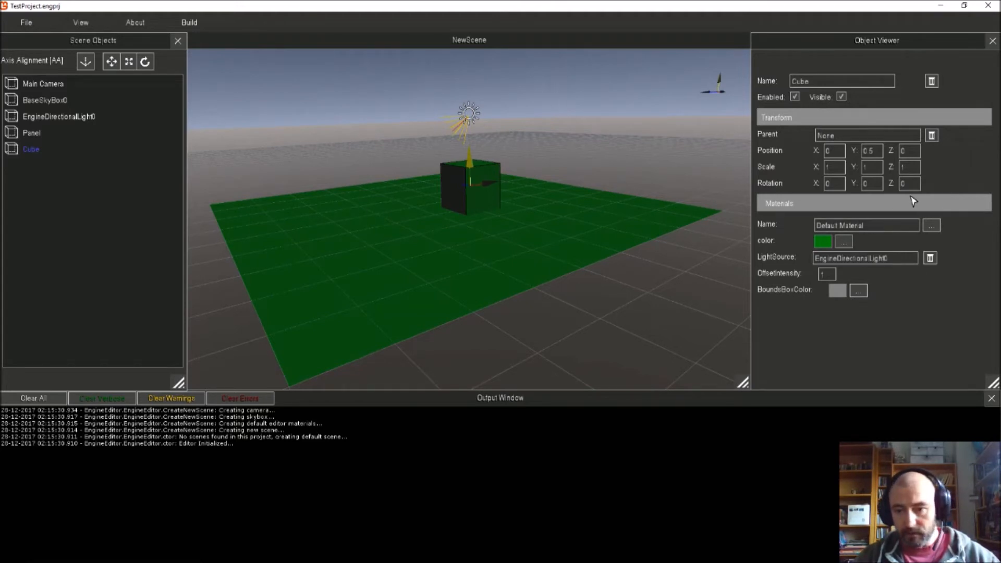
Replace the Cube's material with ProceduralSkyBoxMaterial0.
{"action": "left_click", "coordinate": [936, 228]}
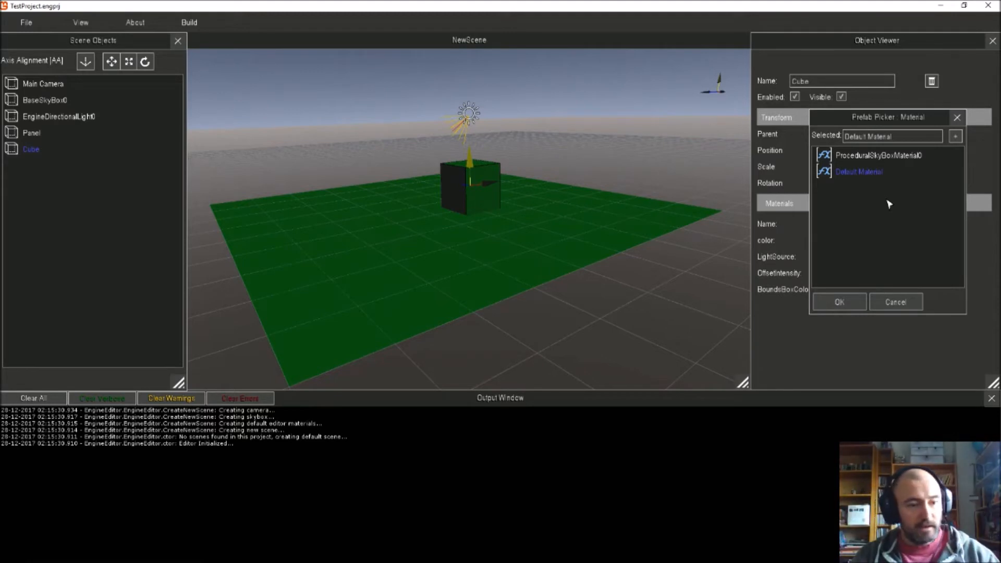
{"action": "left_click", "coordinate": [872, 161]}
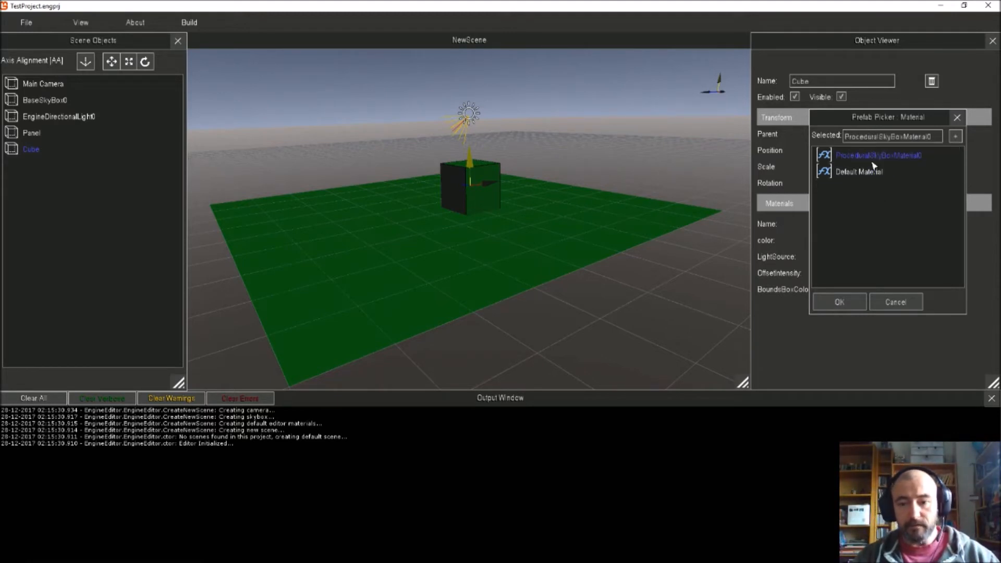
{"action": "left_click", "coordinate": [840, 302]}
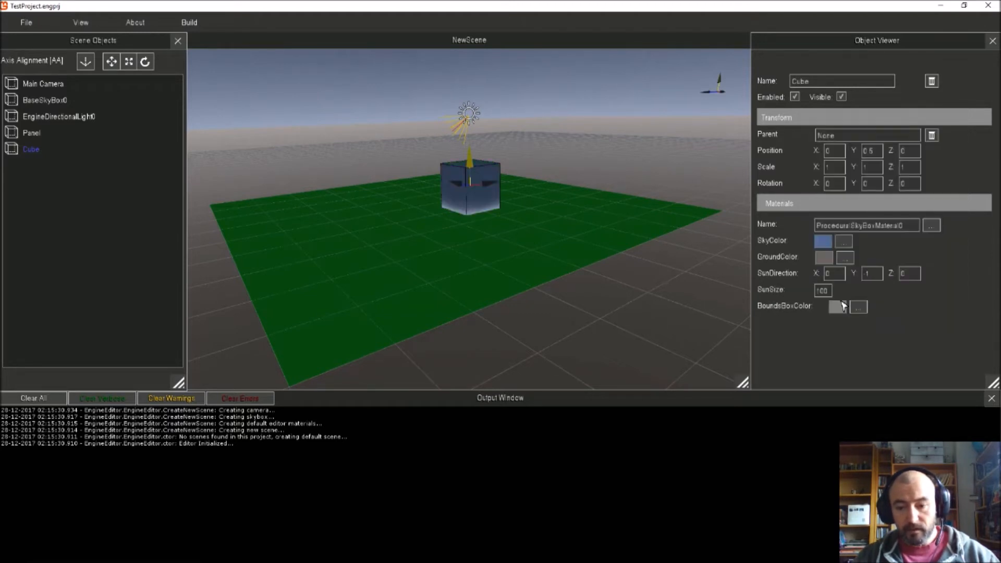
Create a new material named CubeMat from the VertexColorMaterial template in the Cube's material picker.
{"action": "right_click_drag", "start_coordinate": [591, 263], "coordinate": [591, 263]}
{"action": "key", "text": "w"}
{"action": "key", "text": "a"}
{"action": "key", "text": "d"}
{"action": "key", "text": "s"}
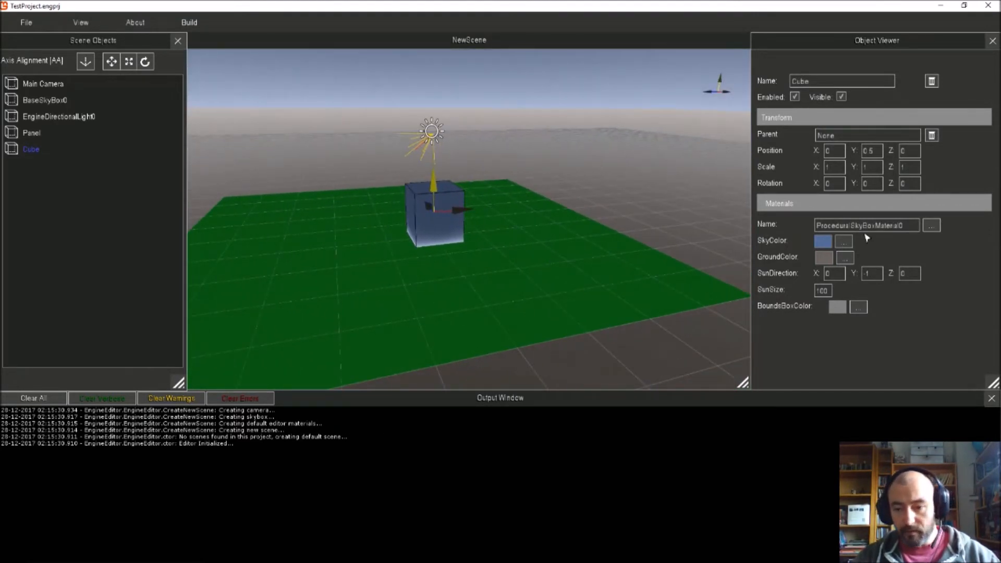
{"action": "left_click", "coordinate": [932, 226]}
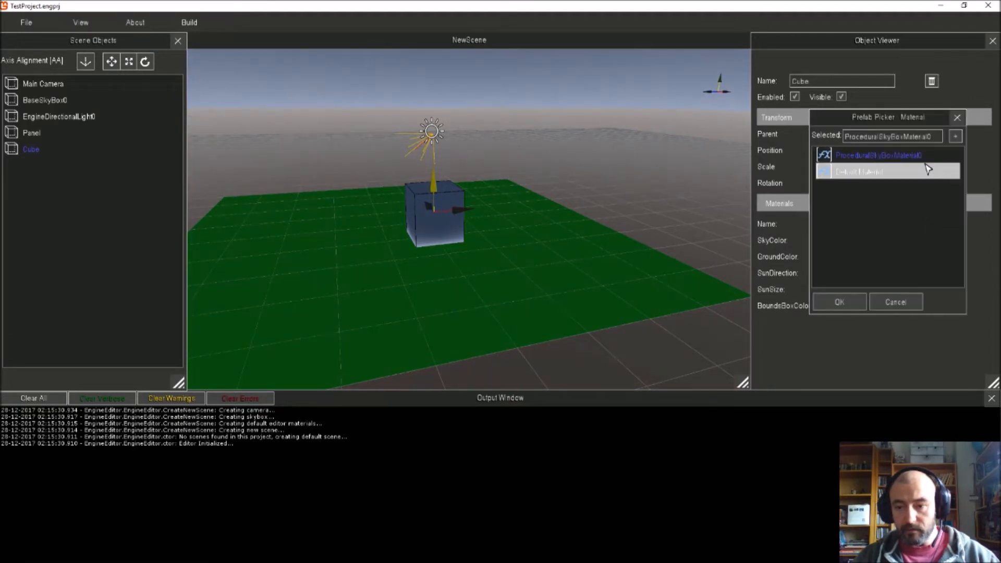
{"action": "left_click", "coordinate": [956, 137]}
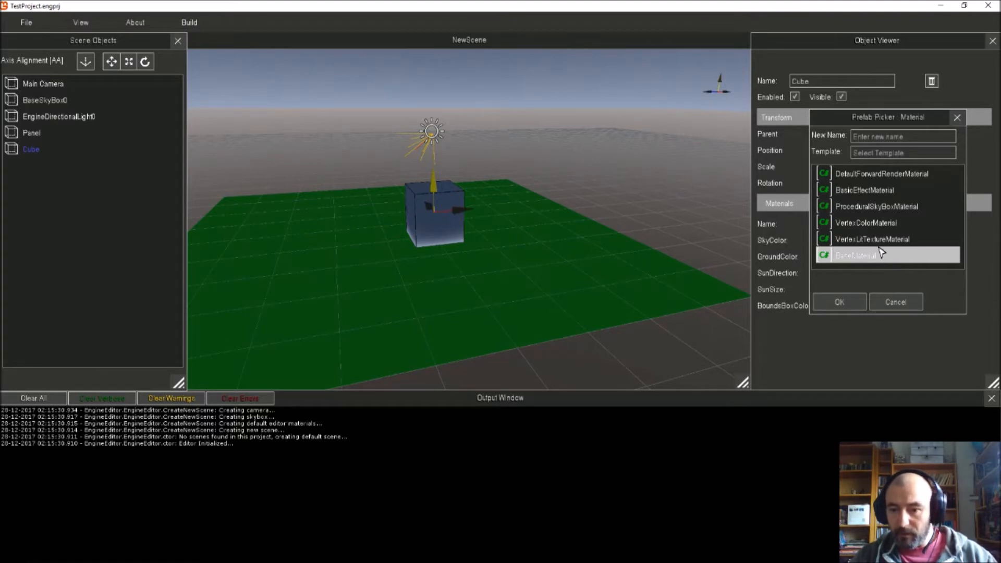
{"action": "left_click", "coordinate": [876, 224]}
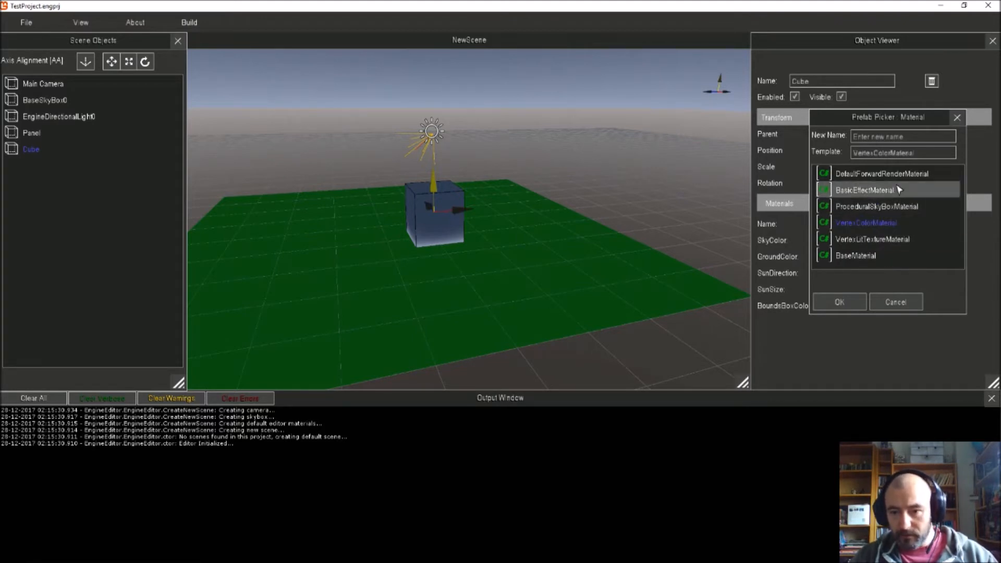
{"action": "left_click", "coordinate": [898, 137]}
{"action": "type", "text": "CubeMat"}
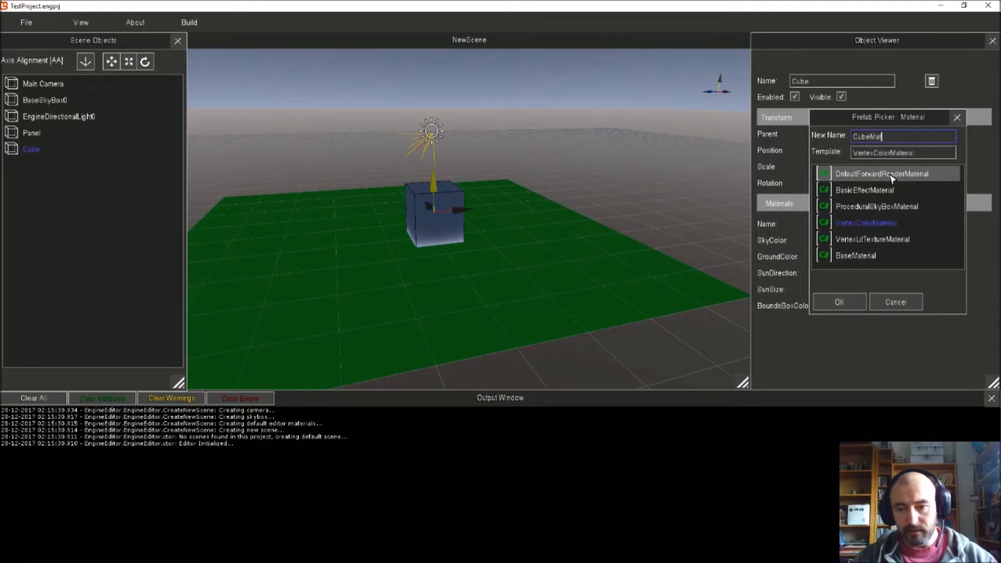
{"action": "left_click", "coordinate": [841, 303]}
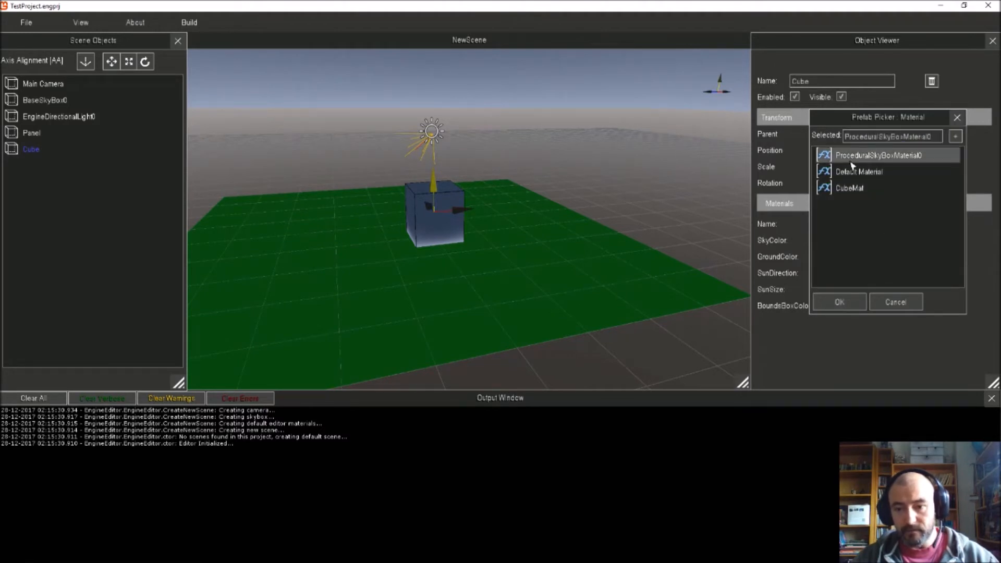
Assign the CubeMat material to the Cube.
{"action": "left_click", "coordinate": [850, 190]}
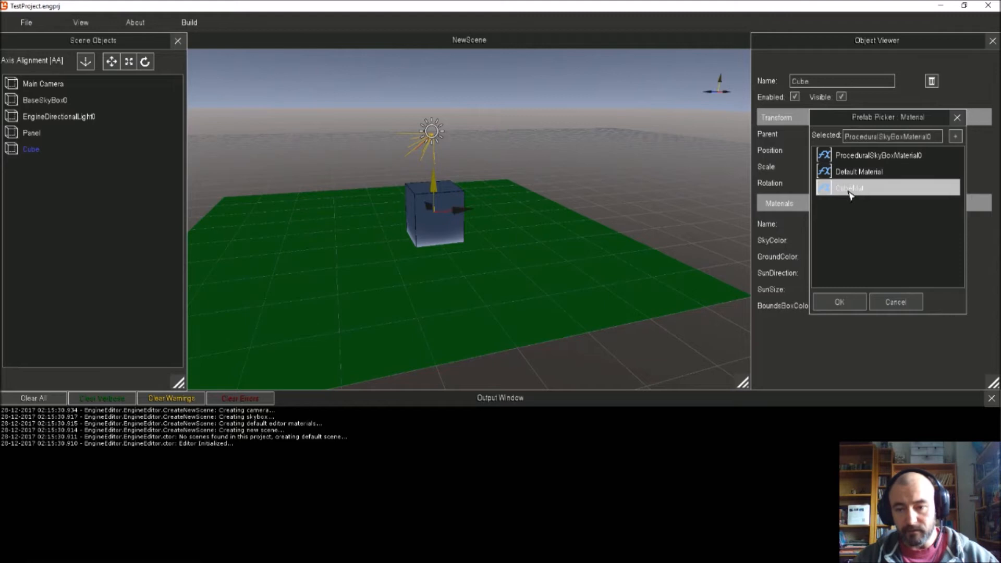
{"action": "left_click", "coordinate": [850, 193]}
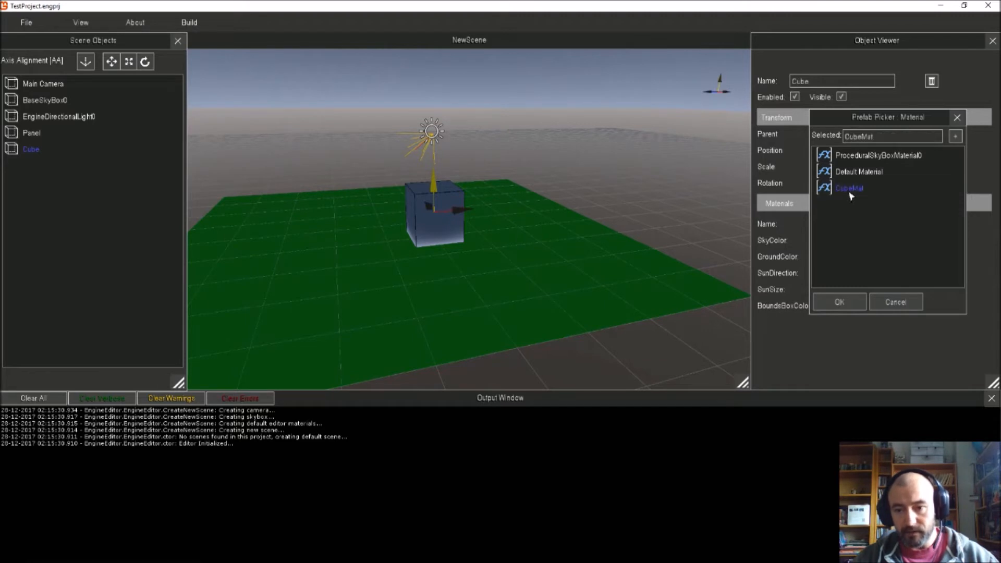
{"action": "left_click", "coordinate": [862, 311]}
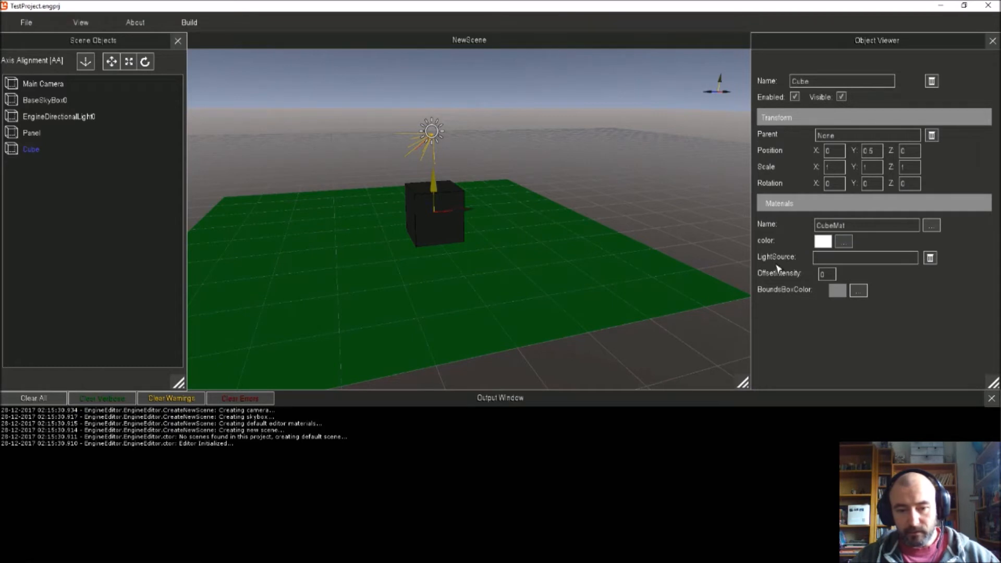
Set CubeMat's OffsetIntensity to 1 and assign EngineDirectionalLight0 as its LightSource.
{"action": "double_click", "coordinate": [829, 276]}
{"action": "type", "text": "1"}
{"action": "left_click", "coordinate": [846, 274]}
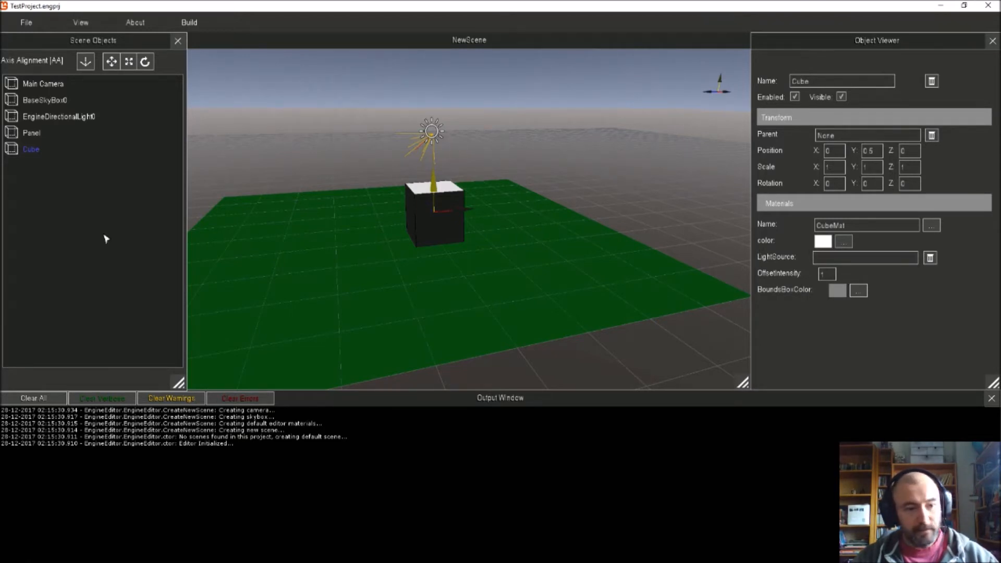
{"action": "left_click_drag", "start_coordinate": [50, 119], "coordinate": [821, 259]}
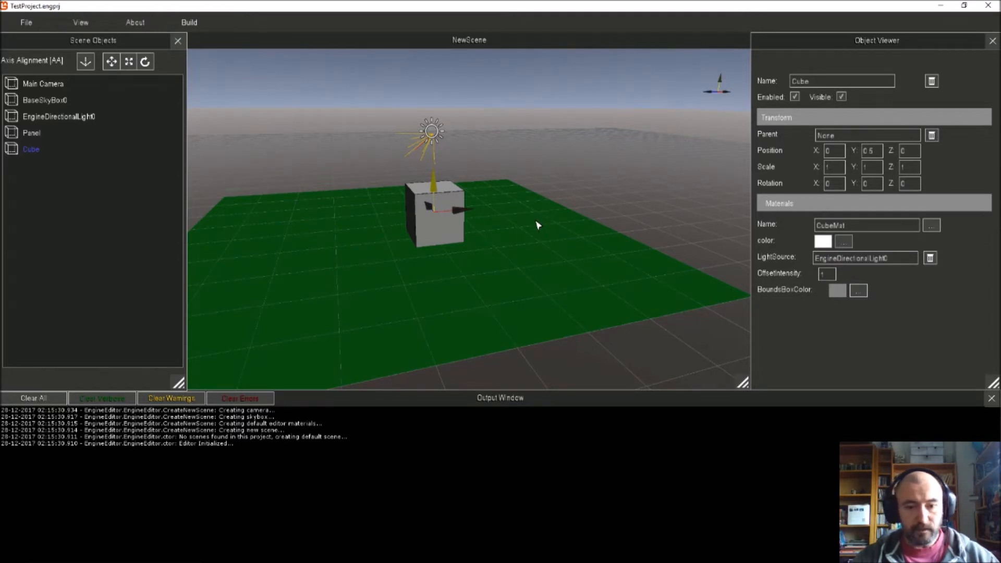
Hide the Cube in the scene and make it visible again.
{"action": "right_click_drag", "start_coordinate": [536, 224], "coordinate": [537, 225]}
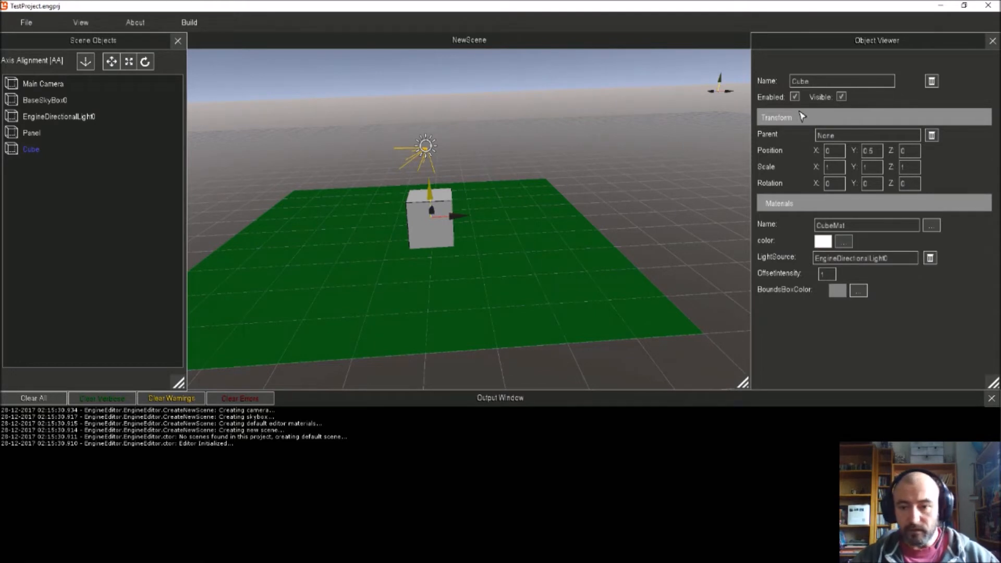
{"action": "left_click", "coordinate": [841, 97]}
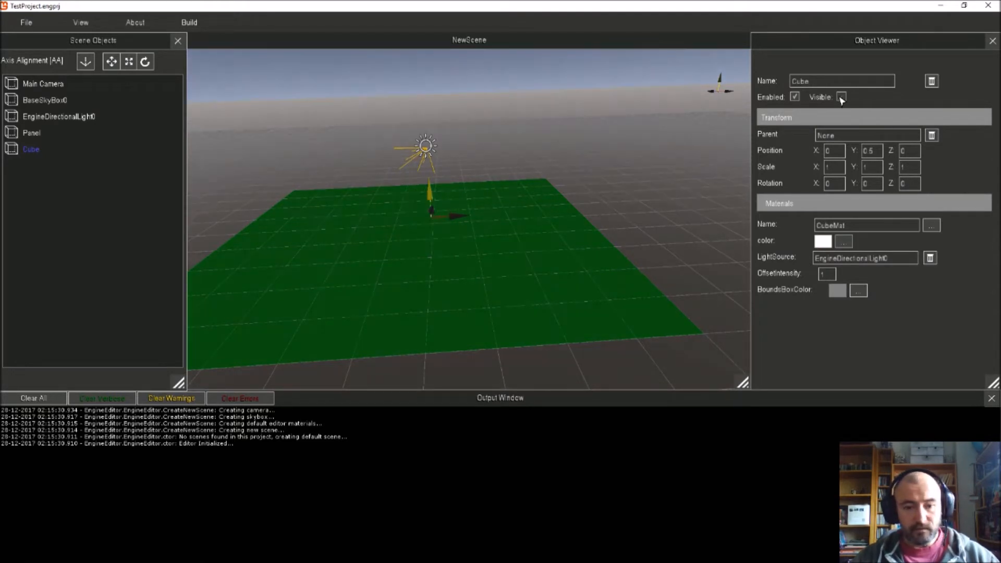
{"action": "left_click", "coordinate": [841, 97]}
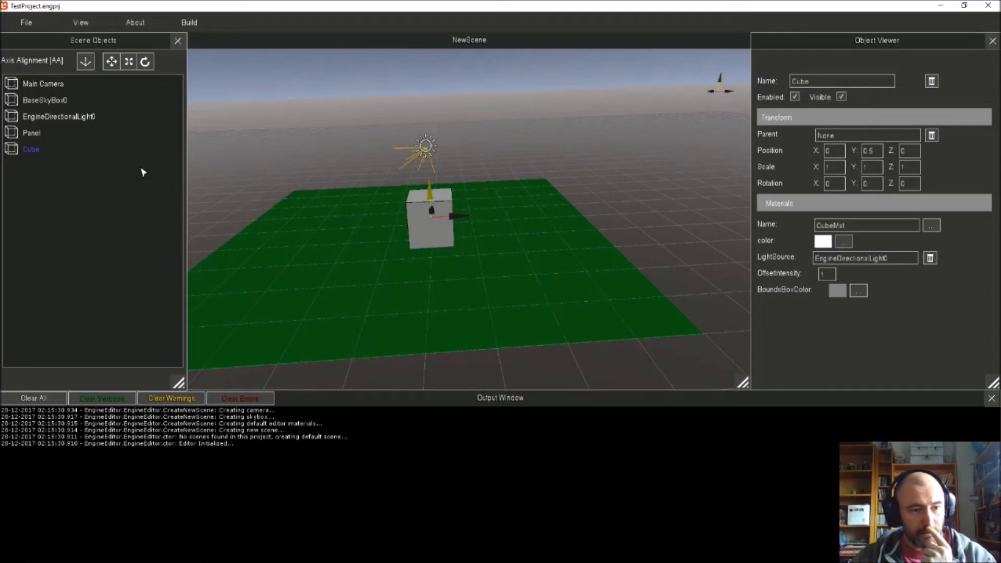
Create a new drawable game object from the Sphere template with the name Ball.
{"action": "left_click", "coordinate": [29, 23]}
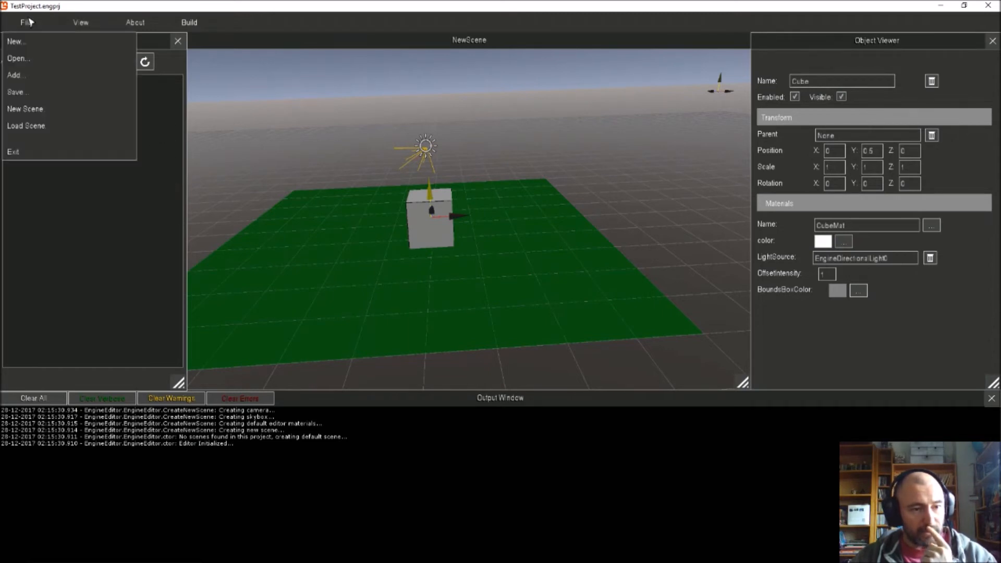
{"action": "left_click", "coordinate": [40, 44]}
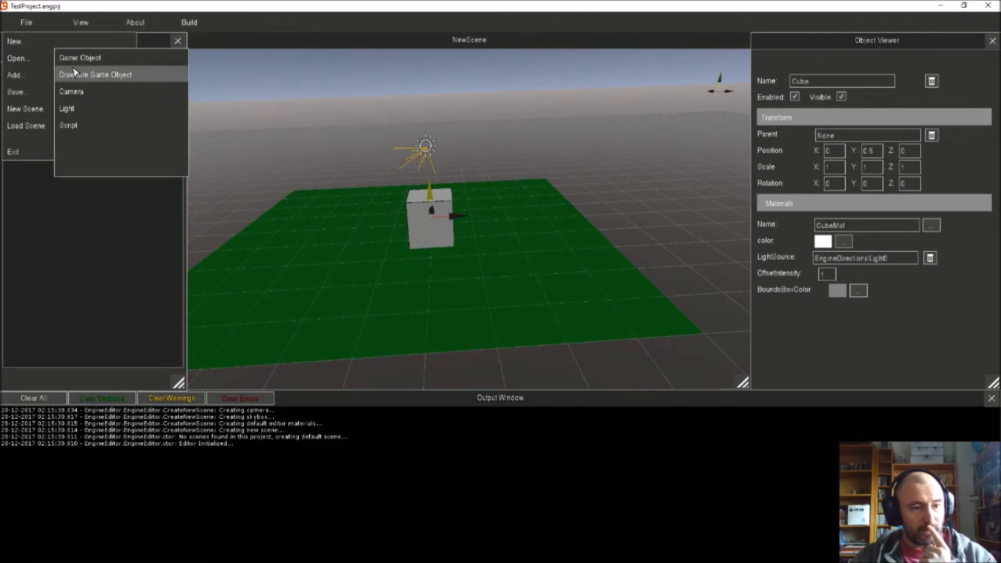
{"action": "left_click", "coordinate": [96, 75]}
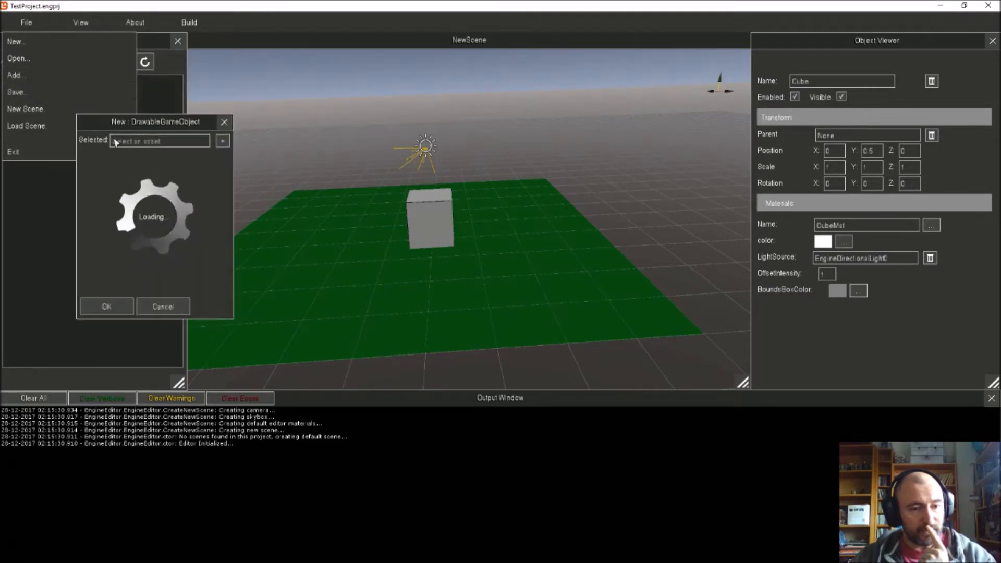
{"action": "scroll", "coordinate": [177, 201], "scroll_direction": "down", "scroll_amount": 3}
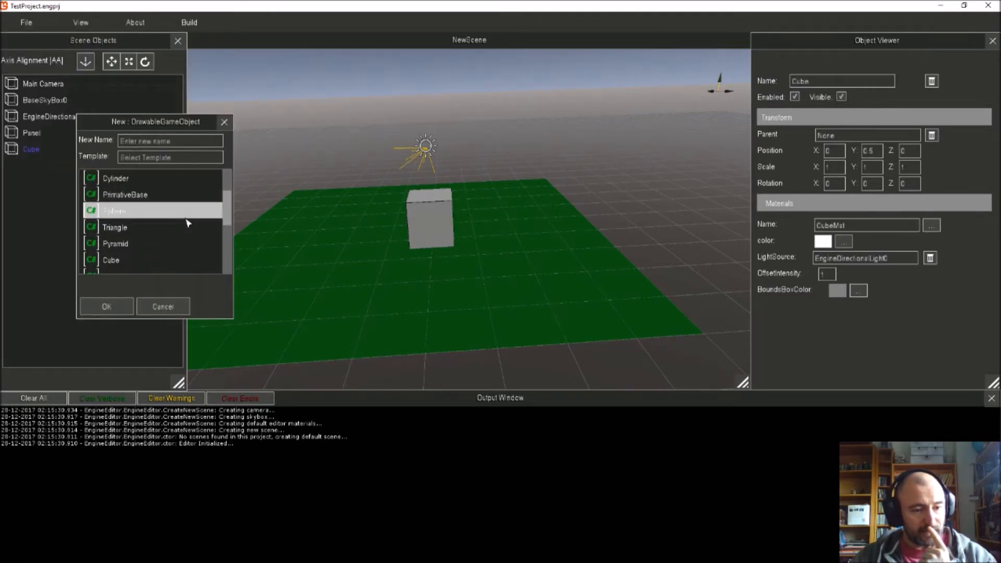
{"action": "left_click", "coordinate": [162, 214]}
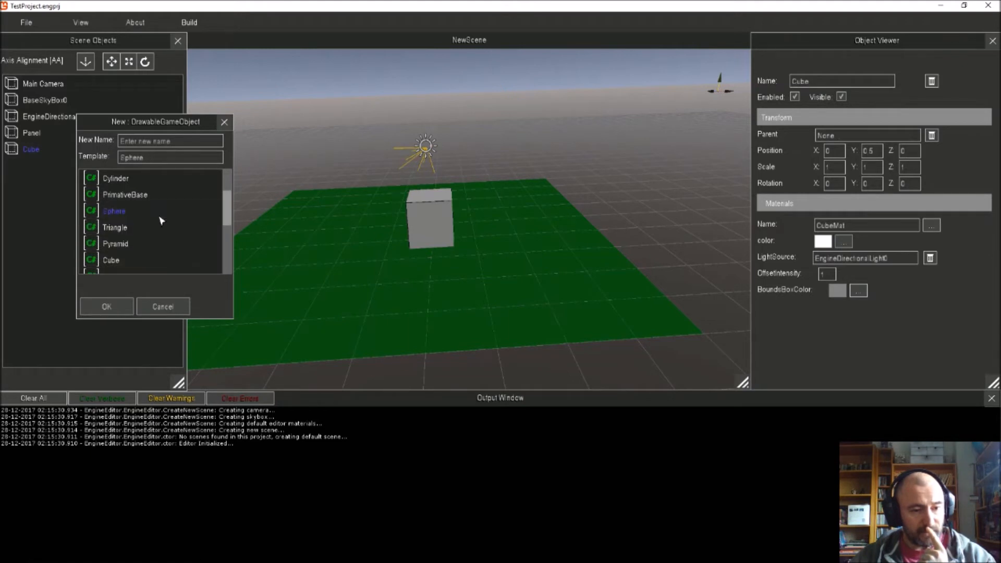
{"action": "left_click", "coordinate": [176, 142]}
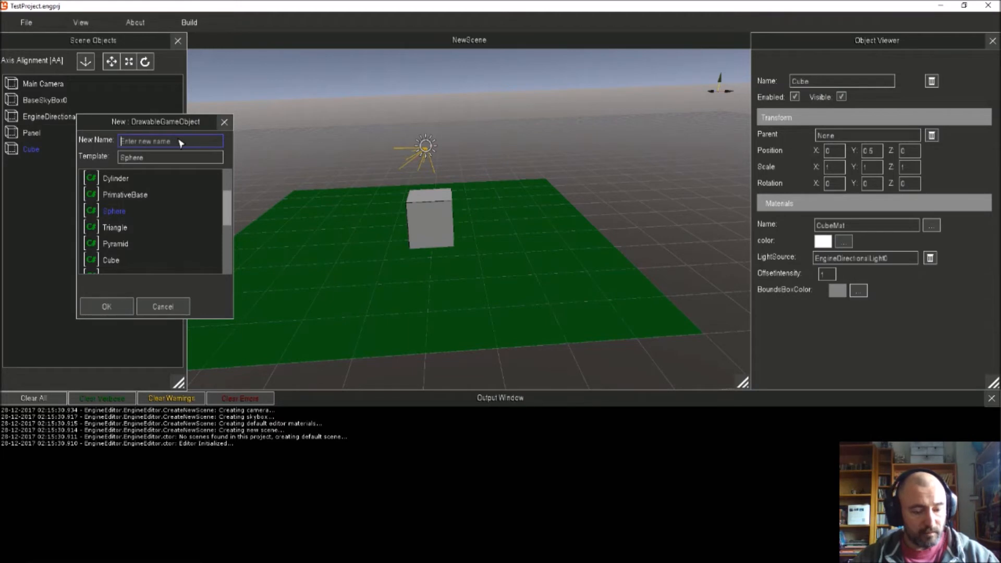
{"action": "type", "text": "Ball"}
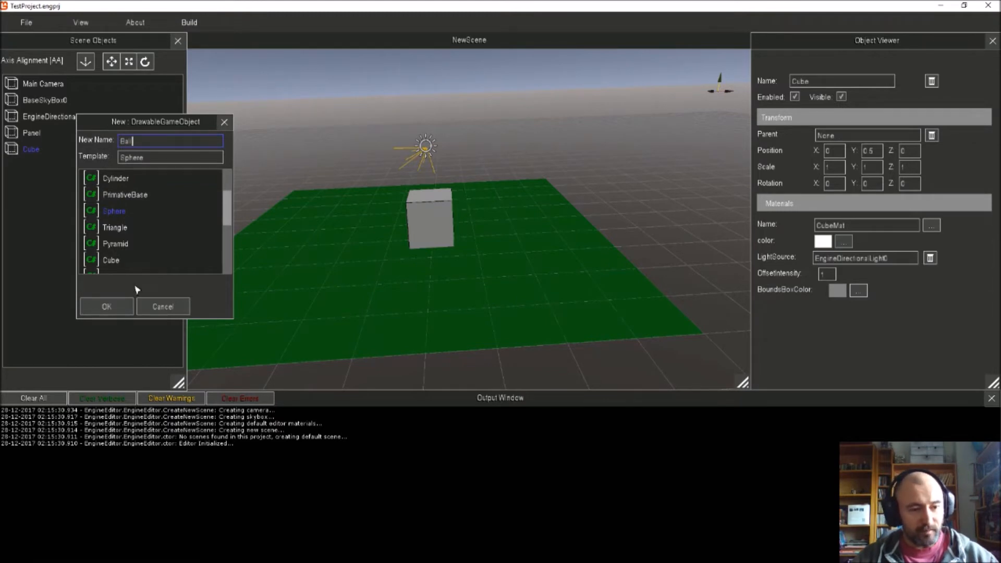
{"action": "left_click", "coordinate": [119, 309]}
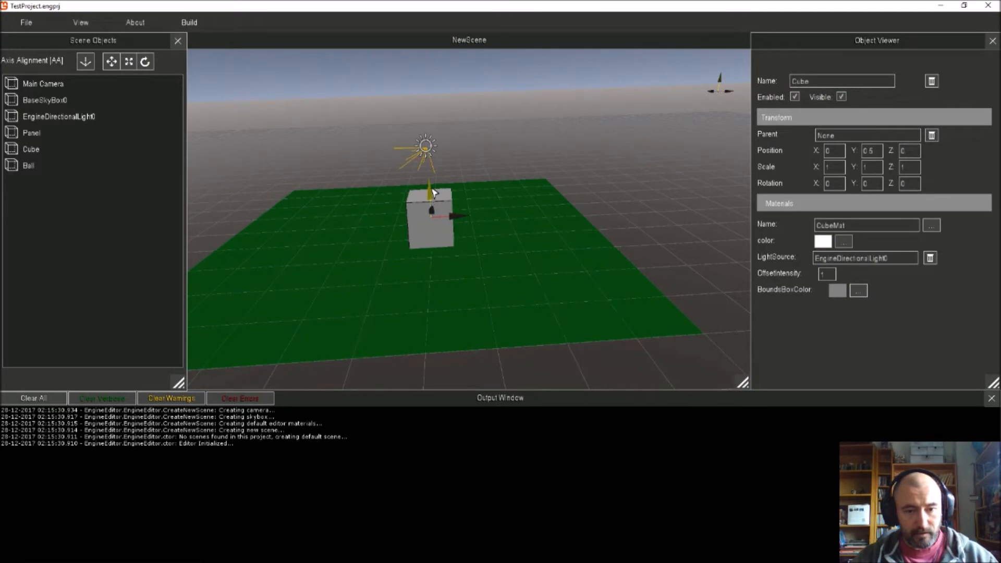
Move the Cube slightly upward with its vertical axis handle, and reset its Y position to 0.5.
{"action": "mouse_move", "coordinate": [431, 200]}
{"action": "left_mouse_down"}
{"action": "mouse_move", "coordinate": [432, 159]}
{"action": "mouse_move", "coordinate": [432, 195]}
{"action": "left_mouse_up"}
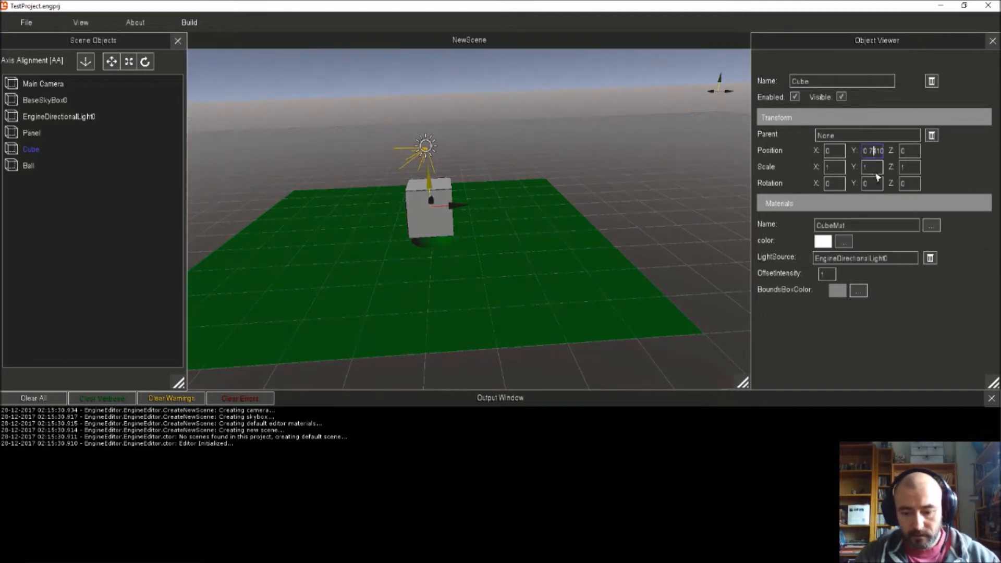
{"action": "key", "text": "BackSpace"}
{"action": "key", "text": "BackSpace"}
{"action": "key", "text": "BackSpace"}
{"action": "key", "text": "BackSpace"}
{"action": "key", "text": "BackSpace"}
{"action": "key", "text": "BackSpace"}
{"action": "key", "text": "BackSpace"}
{"action": "key", "text": "BackSpace"}
{"action": "key", "text": "BackSpace"}
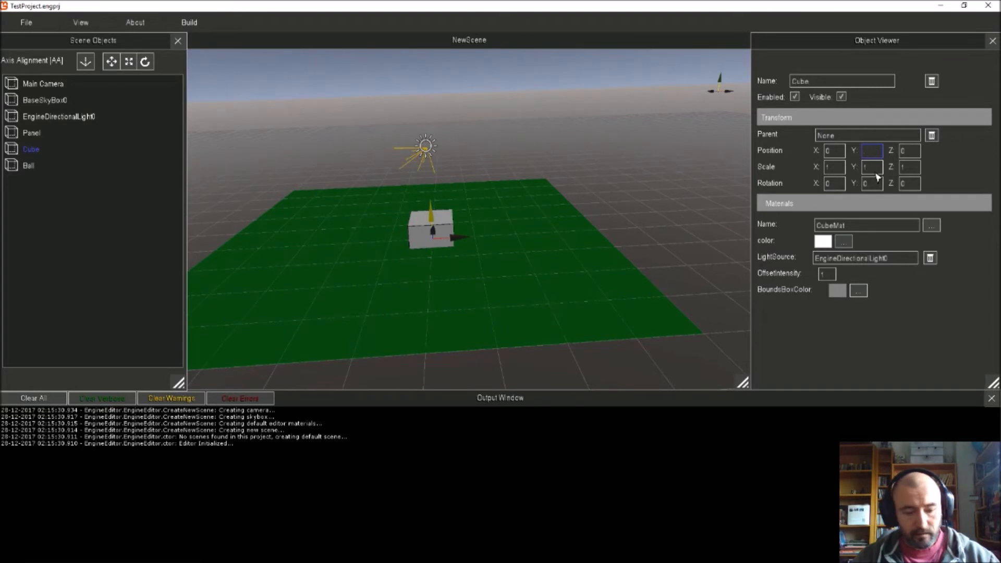
{"action": "type", "text": "0.5"}
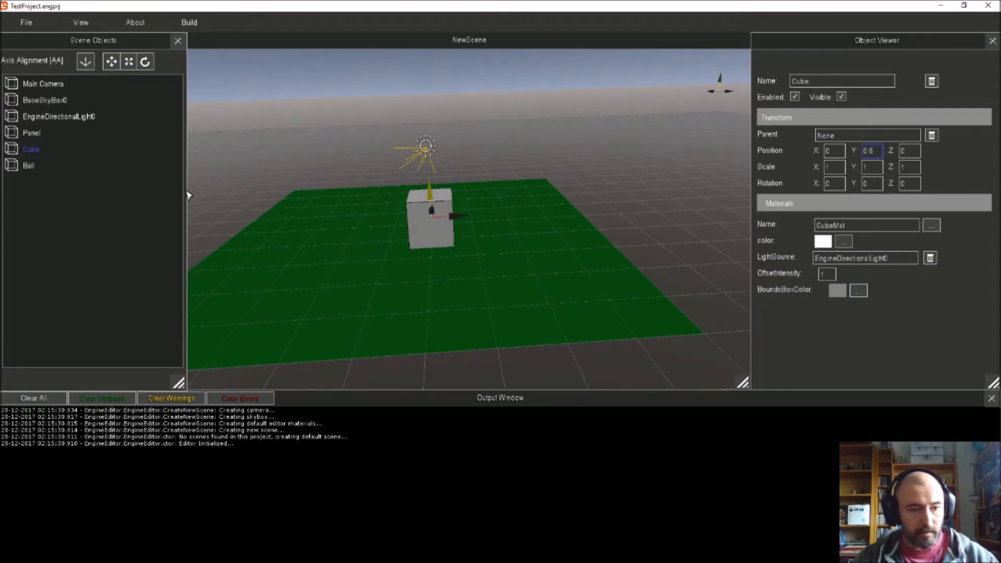
Raise the Ball above the Cube by setting its Y position to 2.5.
{"action": "left_click", "coordinate": [28, 169]}
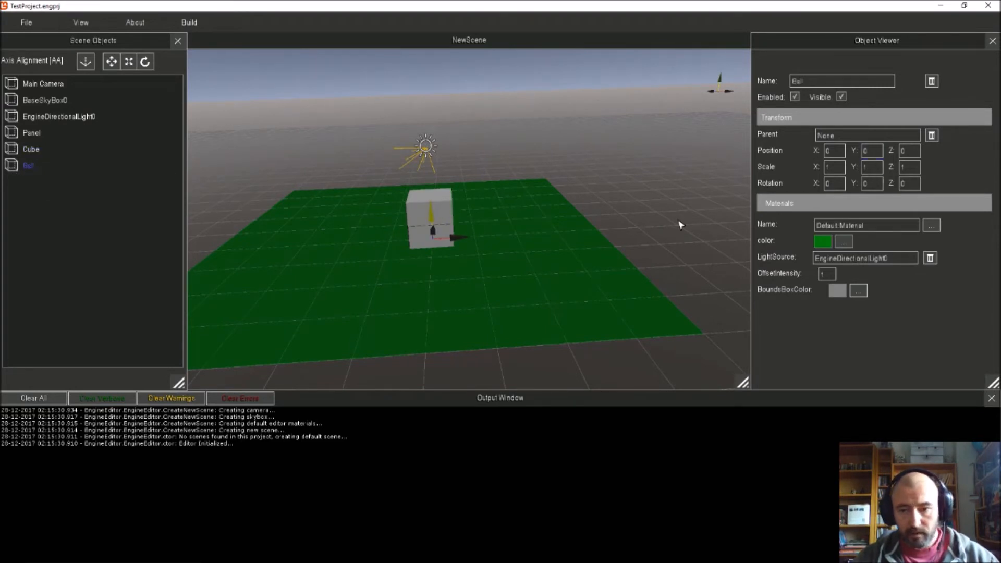
{"action": "double_click", "coordinate": [871, 151]}
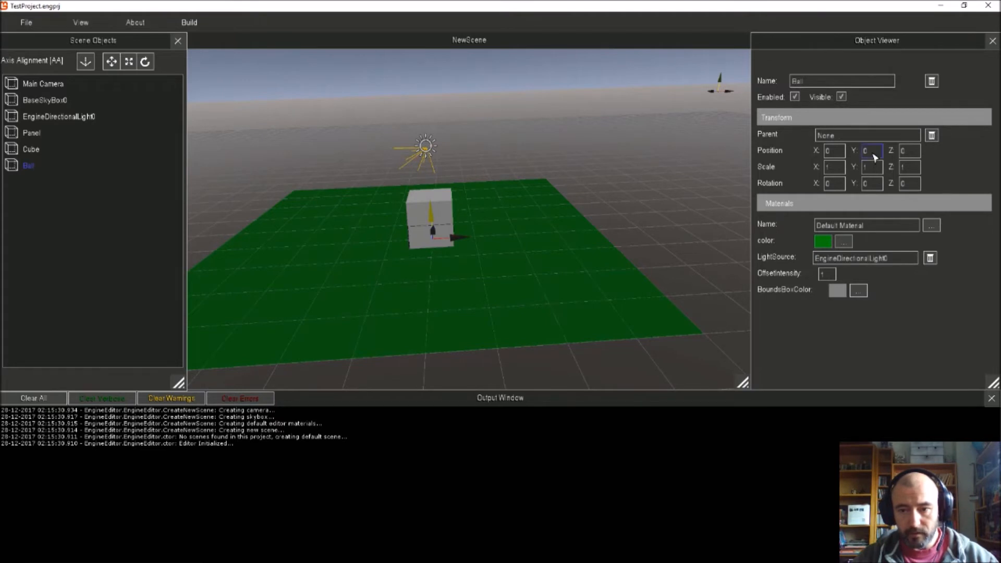
{"action": "type", "text": "2"}
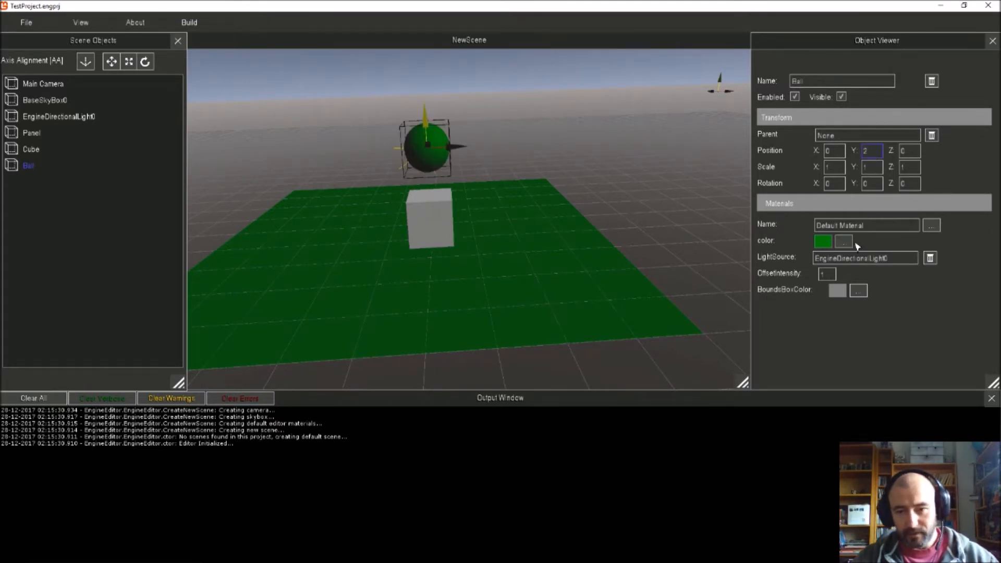
{"action": "type", "text": "55"}
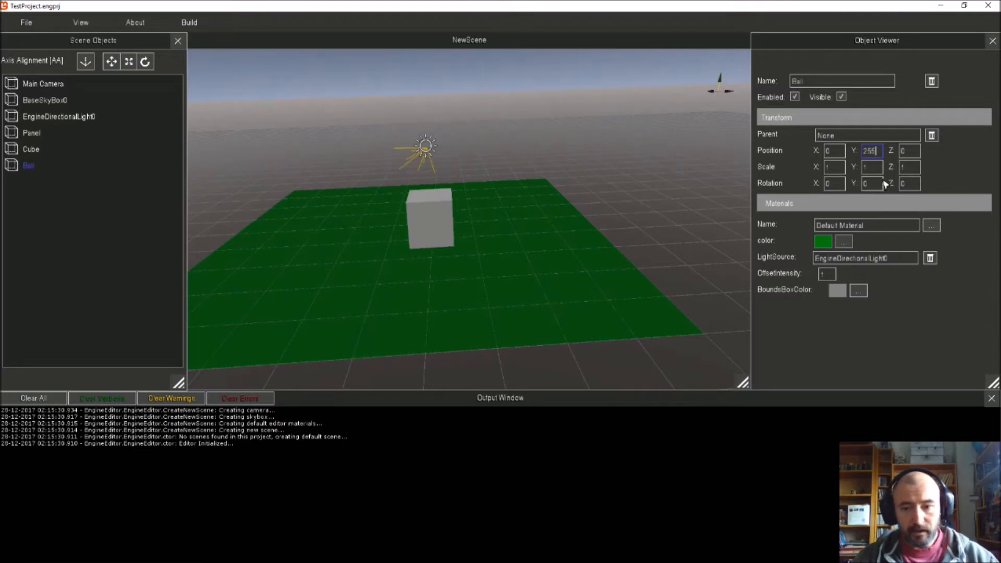
{"action": "key", "text": "BackSpace"}
{"action": "key", "text": "BackSpace"}
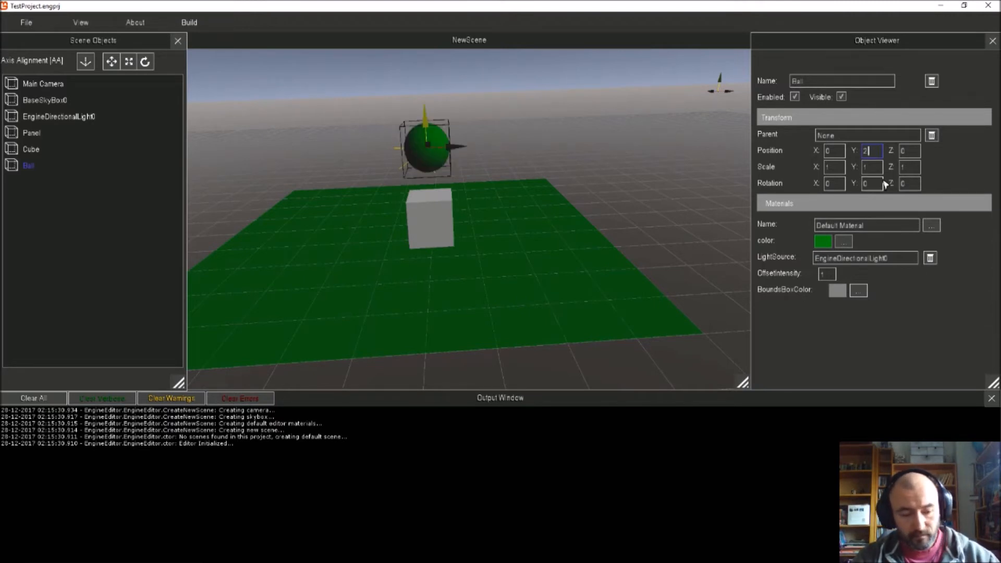
{"action": "type", "text": ".5"}
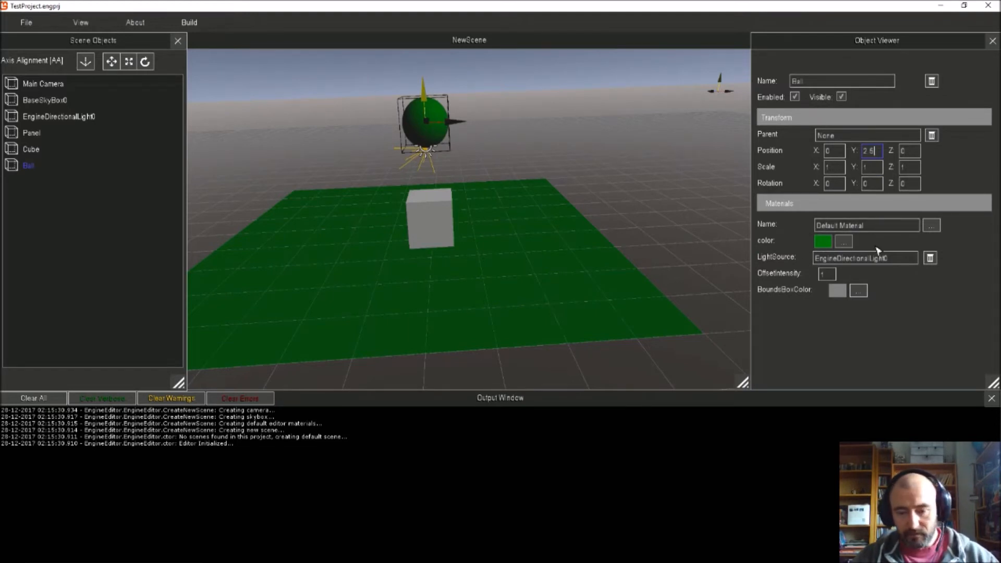
Make the Ball the parent of the Cube and set the Cube's Y position to 0.5.
{"action": "left_click", "coordinate": [44, 154]}
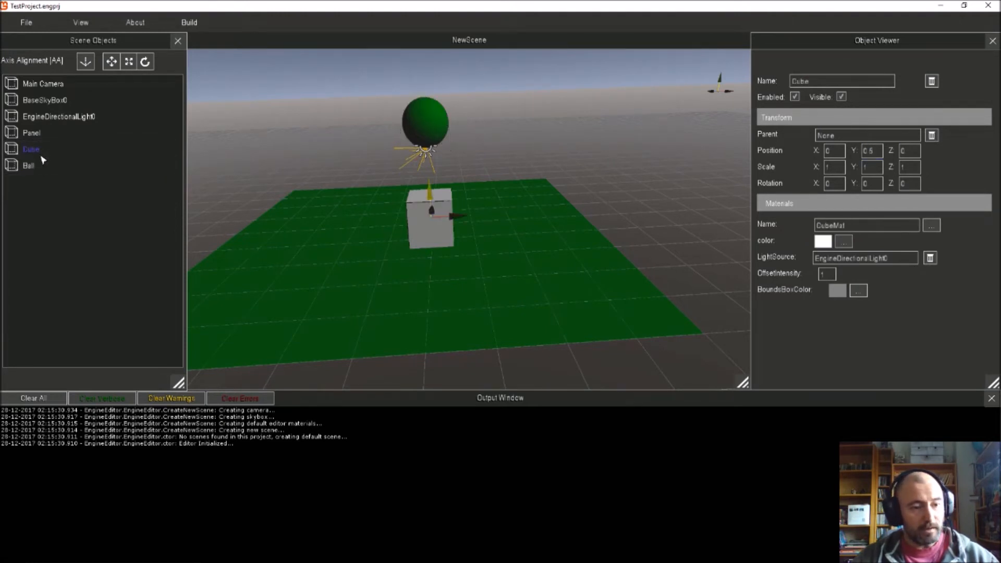
{"action": "left_click_drag", "start_coordinate": [36, 166], "coordinate": [829, 137]}
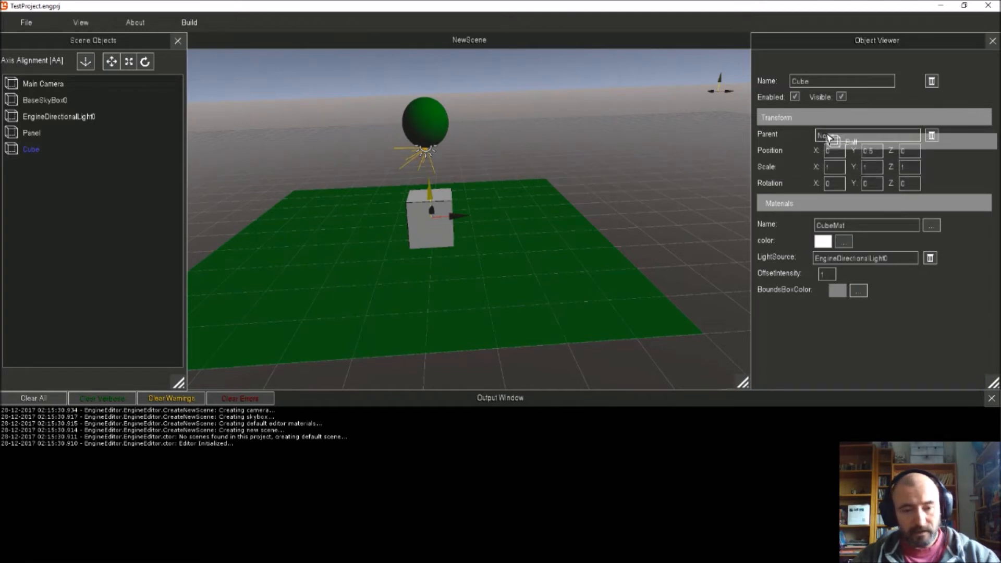
{"action": "left_click_drag", "start_coordinate": [830, 137], "coordinate": [829, 136]}
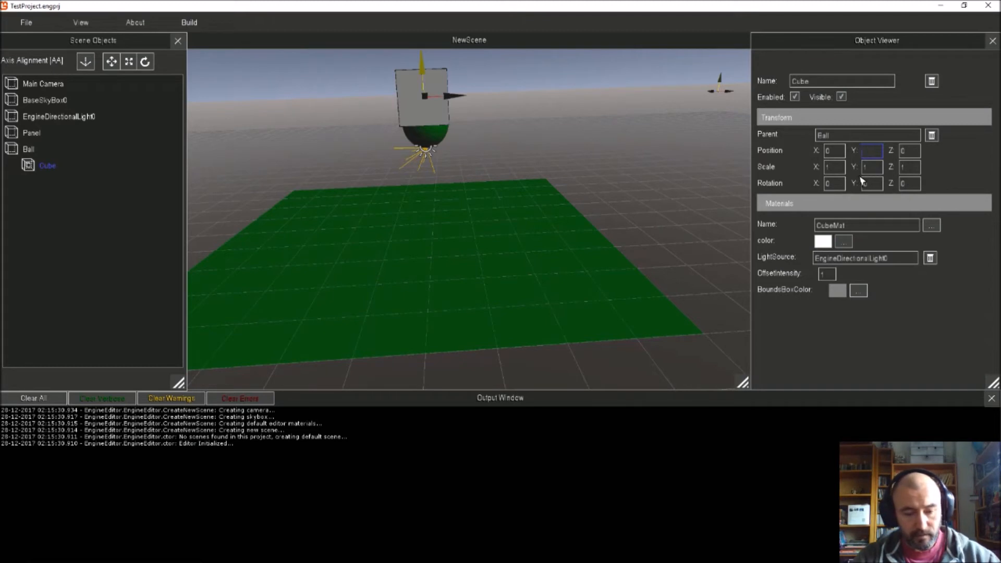
{"action": "type", "text": "0.5"}
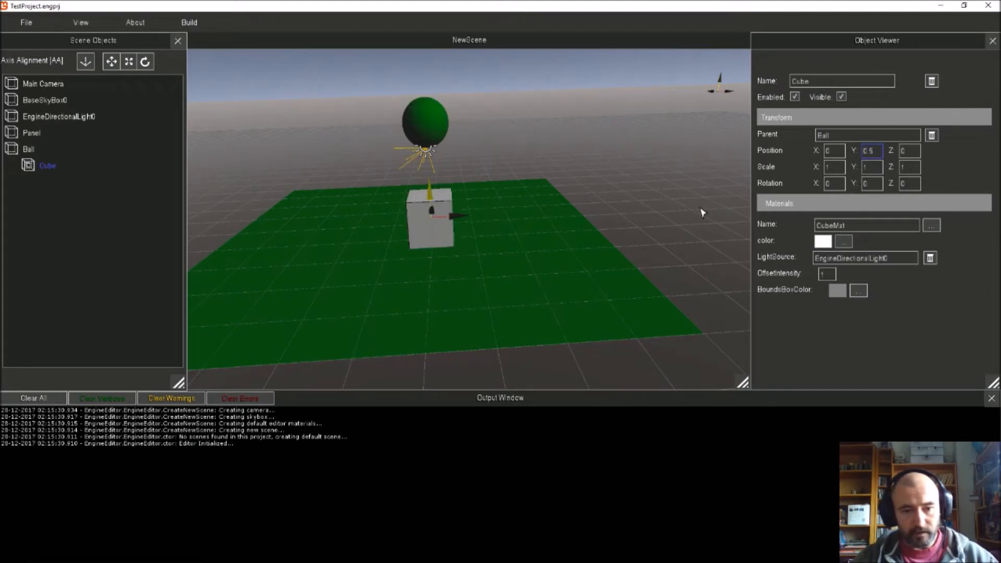
Shift the Ball along the X axis to about 0.73, and rotate it around the X axis to about -21.6.
{"action": "left_click", "coordinate": [32, 150]}
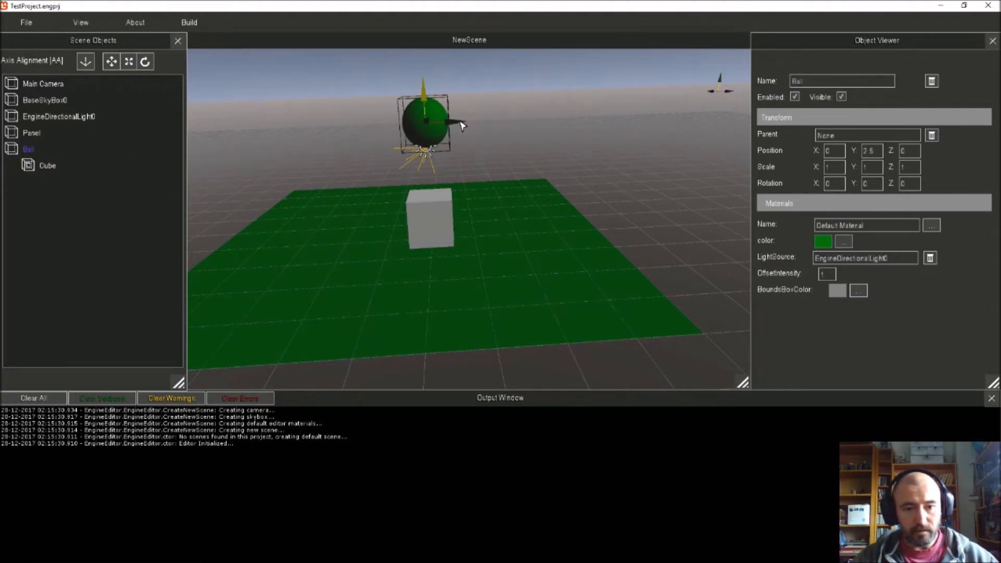
{"action": "left_click_drag", "start_coordinate": [464, 126], "coordinate": [549, 126]}
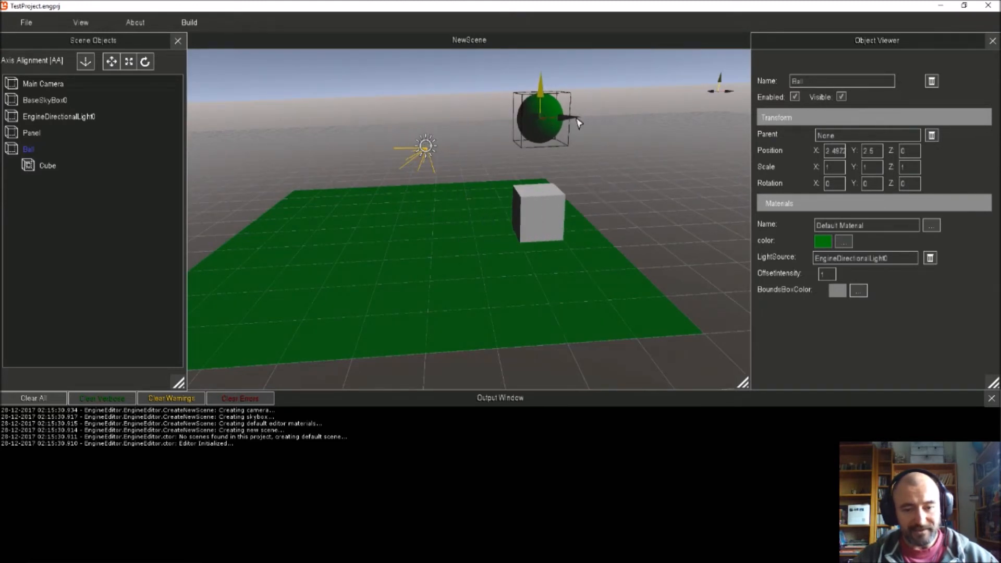
{"action": "key", "text": "d"}
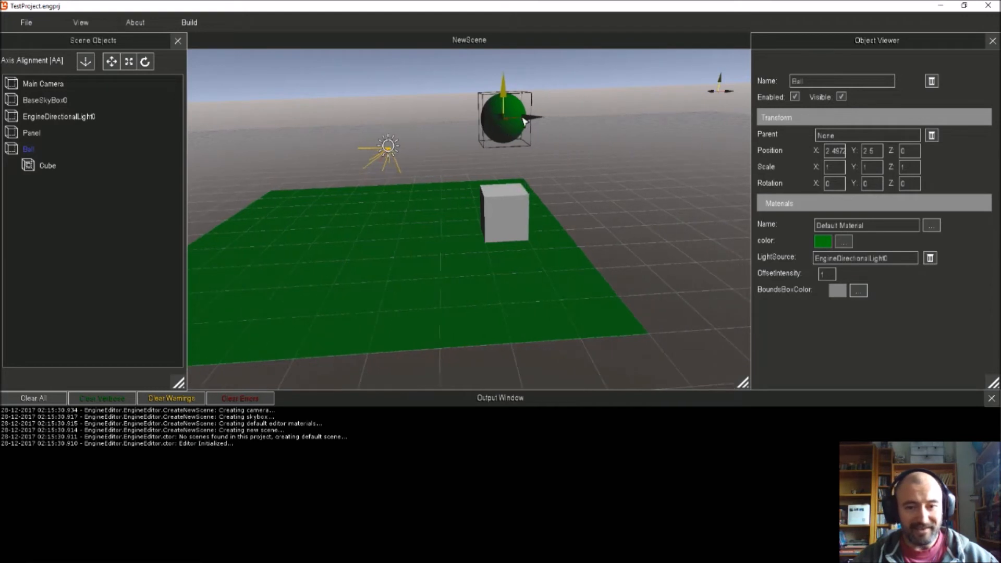
{"action": "left_click_drag", "start_coordinate": [533, 122], "coordinate": [496, 125]}
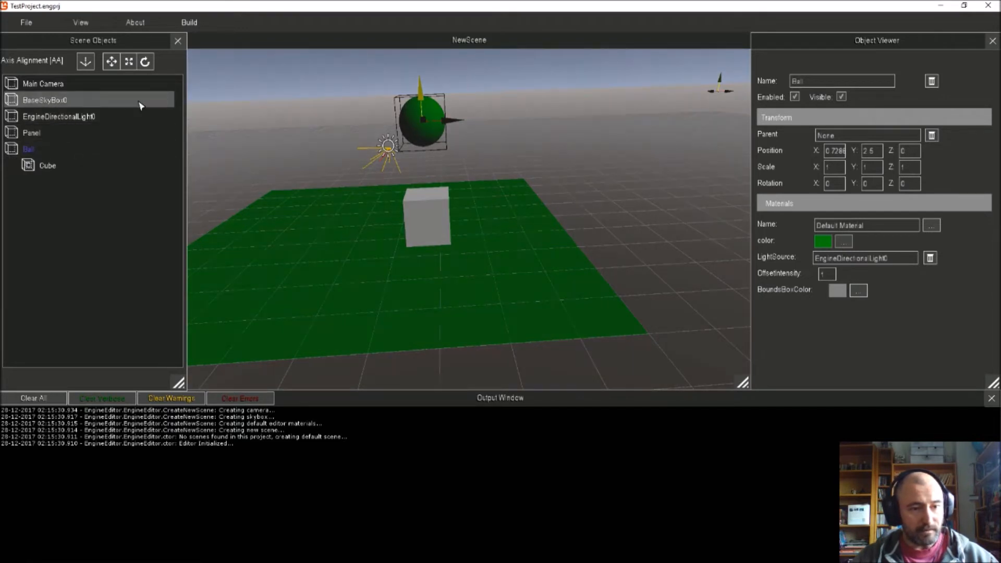
{"action": "left_click", "coordinate": [145, 62]}
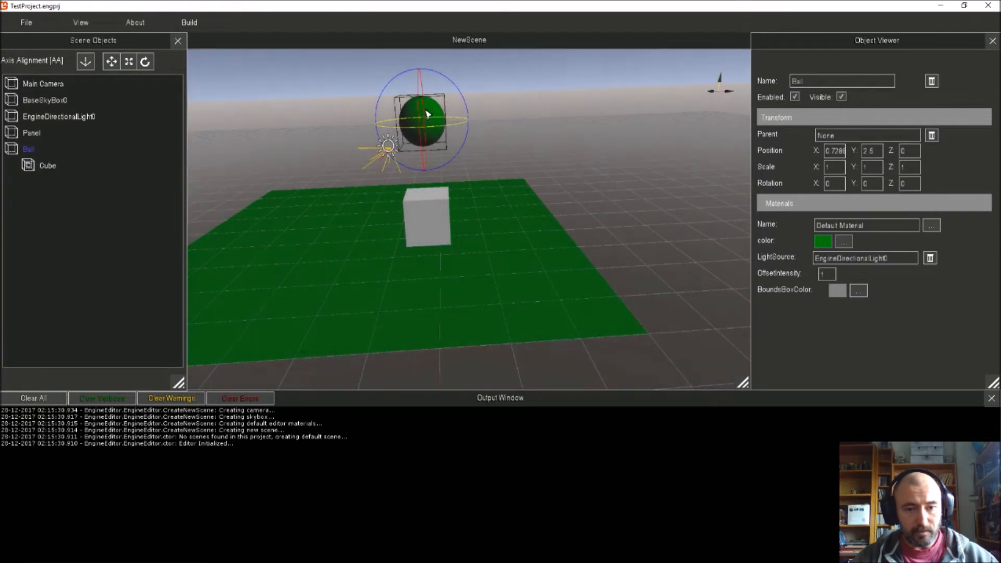
{"action": "mouse_move", "coordinate": [425, 91]}
{"action": "left_mouse_down"}
{"action": "mouse_move", "coordinate": [426, 125]}
{"action": "mouse_move", "coordinate": [420, 84]}
{"action": "mouse_move", "coordinate": [428, 151]}
{"action": "mouse_move", "coordinate": [423, 97]}
{"action": "left_mouse_up"}
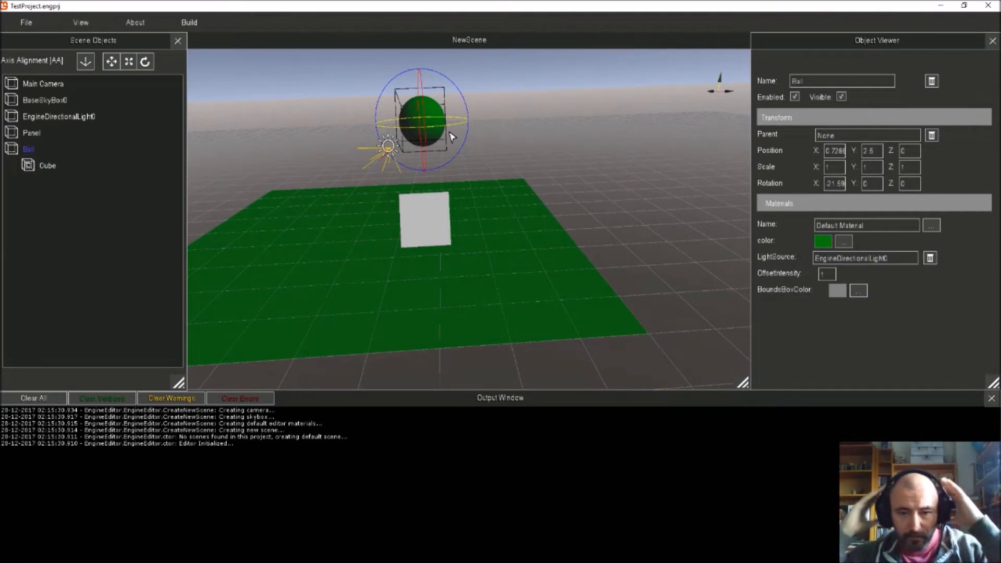
Detach the Cube from its parent Ball and set the Cube's Y position to 0.5.
{"action": "left_click", "coordinate": [48, 166]}
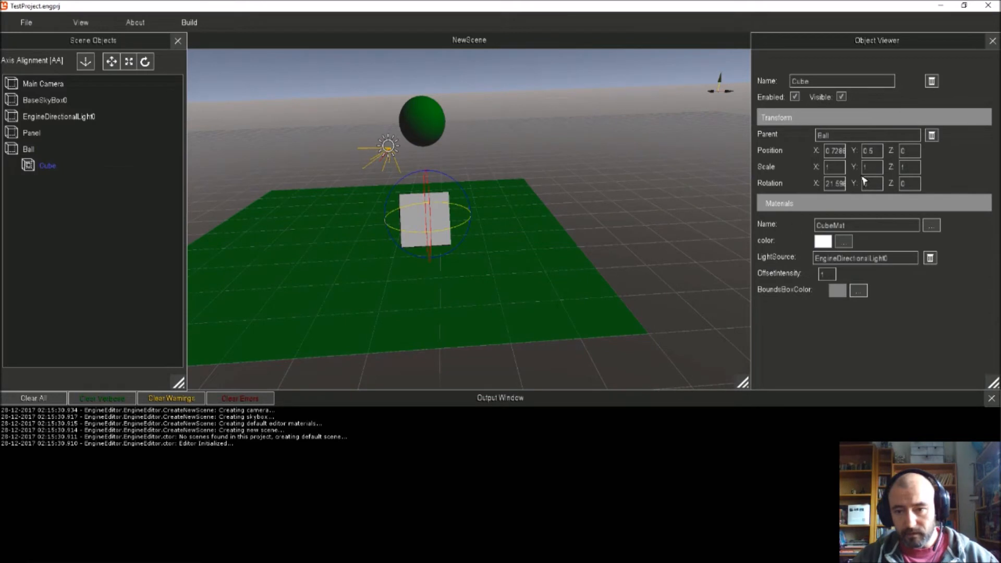
{"action": "left_click", "coordinate": [933, 137]}
{"action": "left_click", "coordinate": [878, 153]}
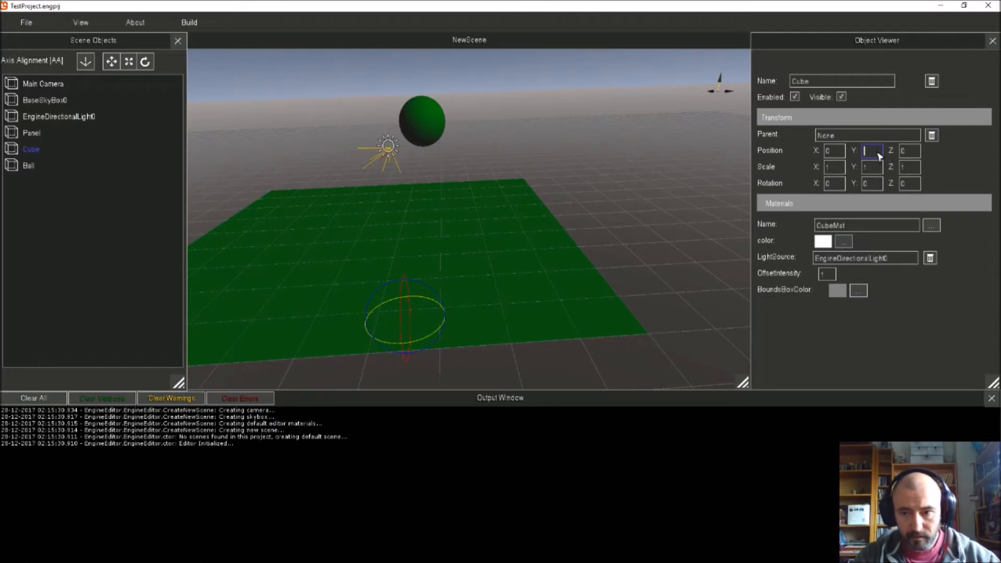
{"action": "type", "text": "0.5"}
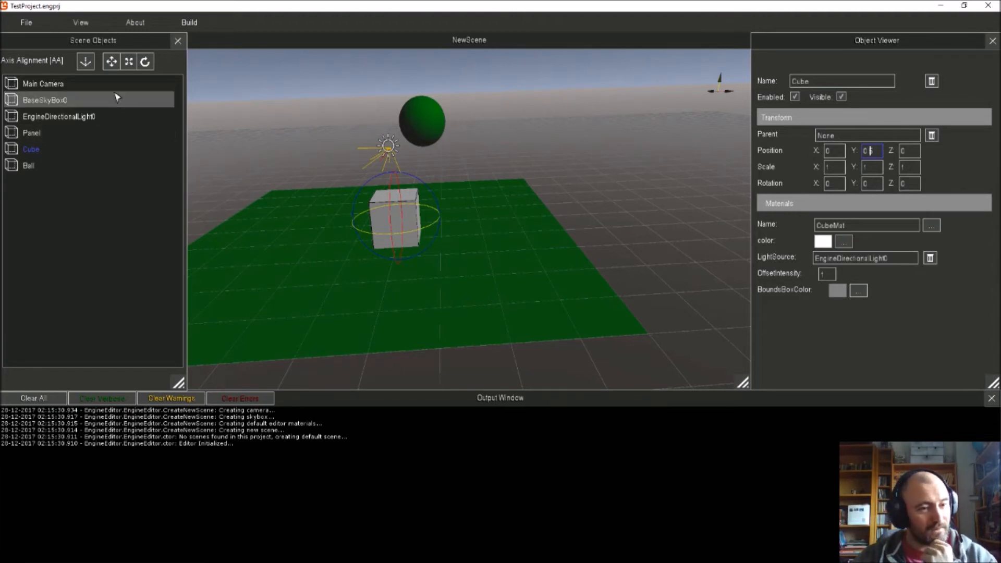
{"action": "left_click", "coordinate": [35, 29]}
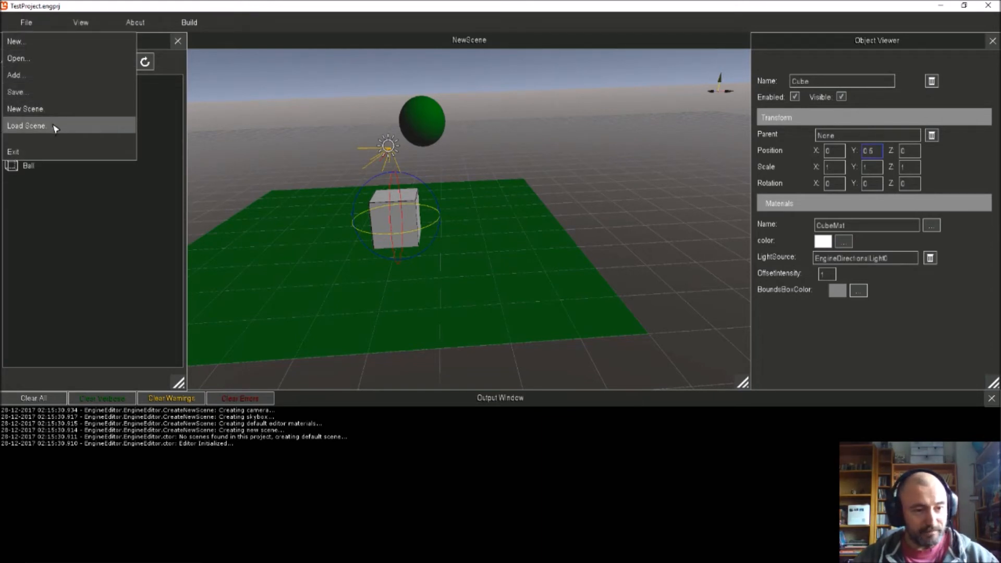
{"action": "left_click", "coordinate": [27, 126]}
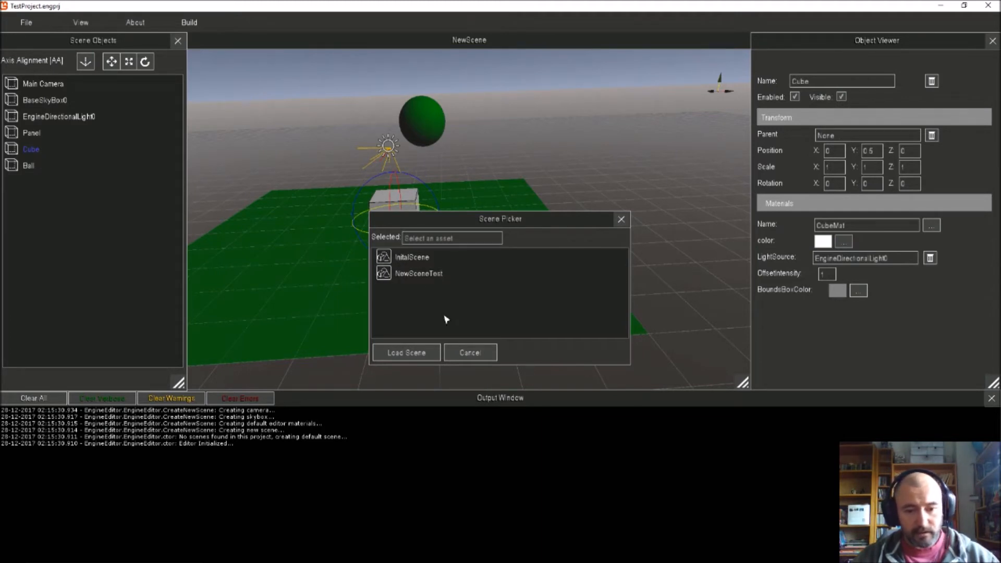
{"action": "left_click", "coordinate": [469, 354]}
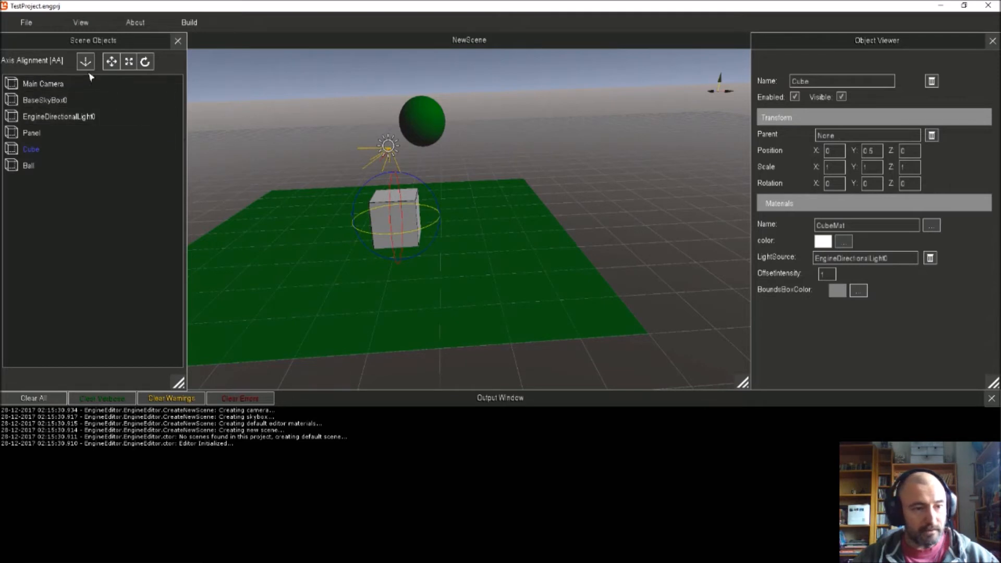
Save the current scene, and load InitalScene in its place.
{"action": "left_click", "coordinate": [46, 29]}
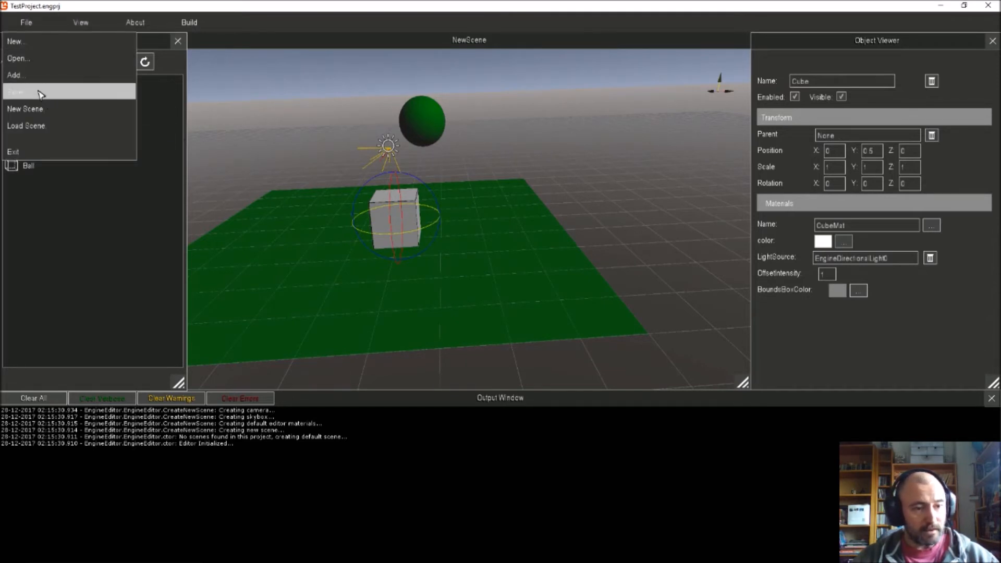
{"action": "left_click", "coordinate": [39, 93]}
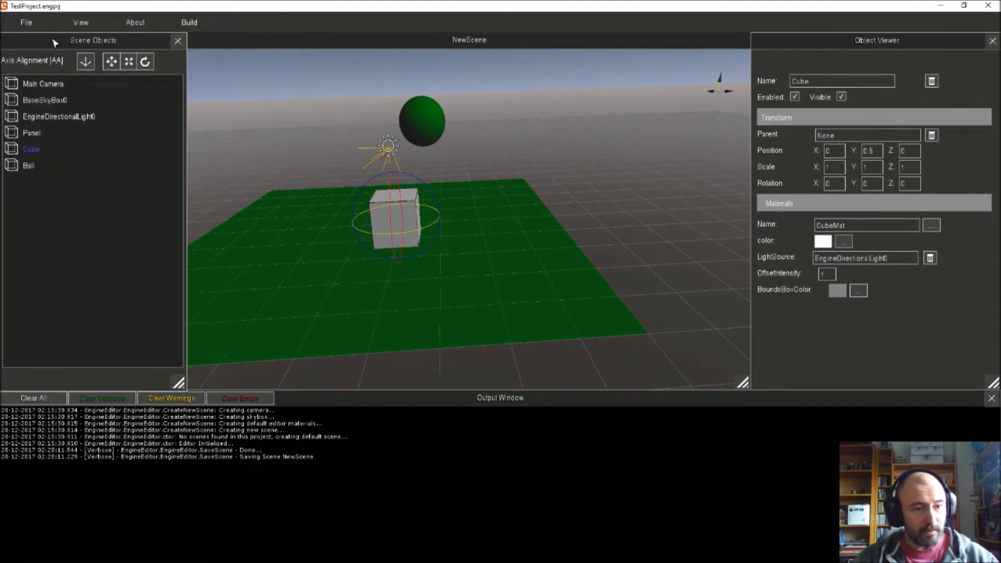
{"action": "left_click", "coordinate": [26, 22]}
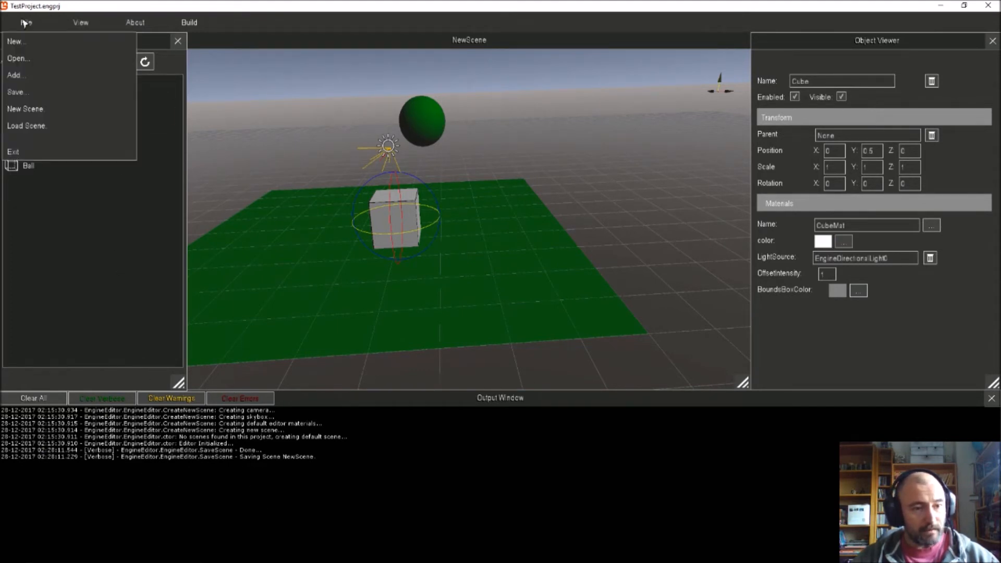
{"action": "left_click", "coordinate": [54, 125]}
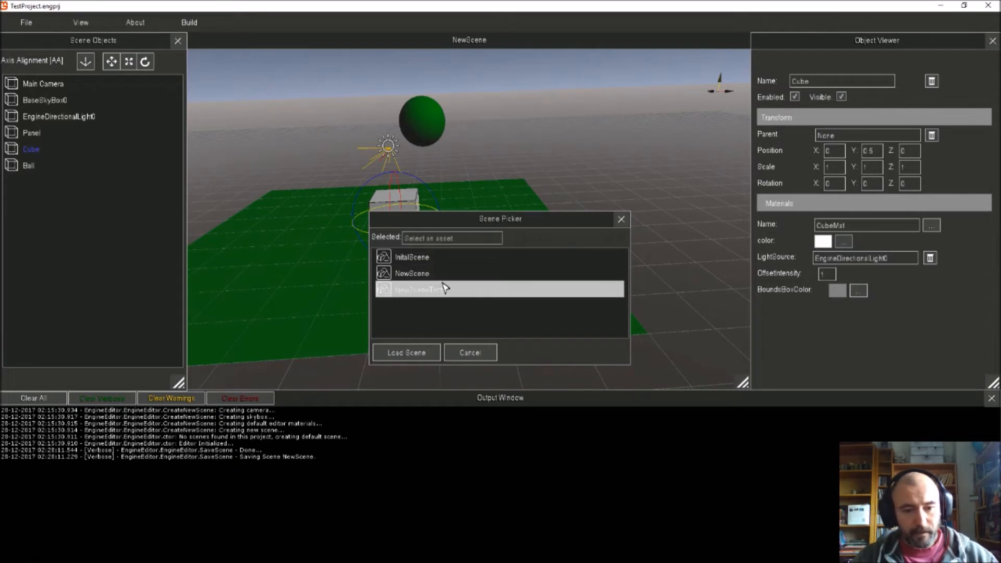
{"action": "left_click", "coordinate": [426, 263]}
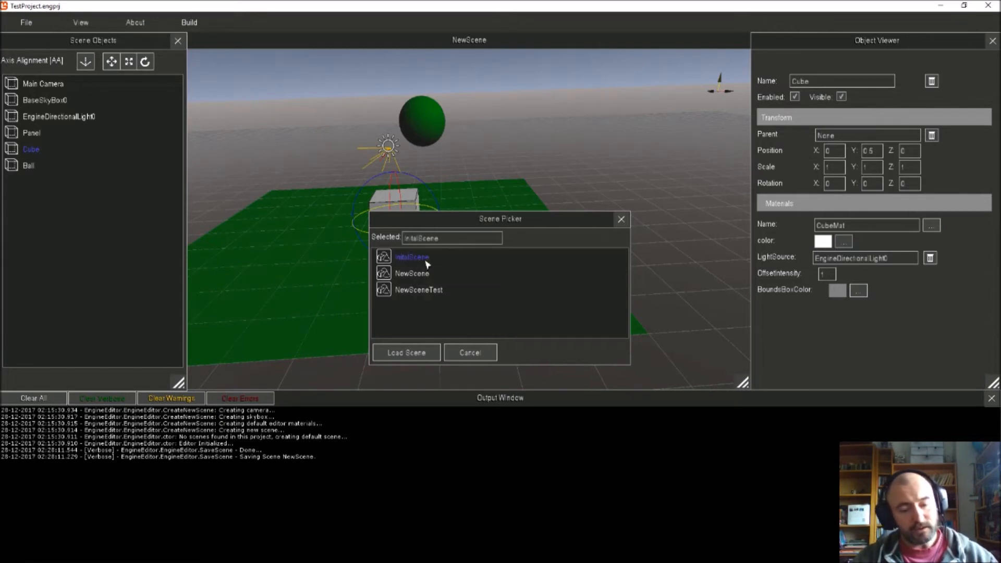
{"action": "left_click", "coordinate": [427, 353]}
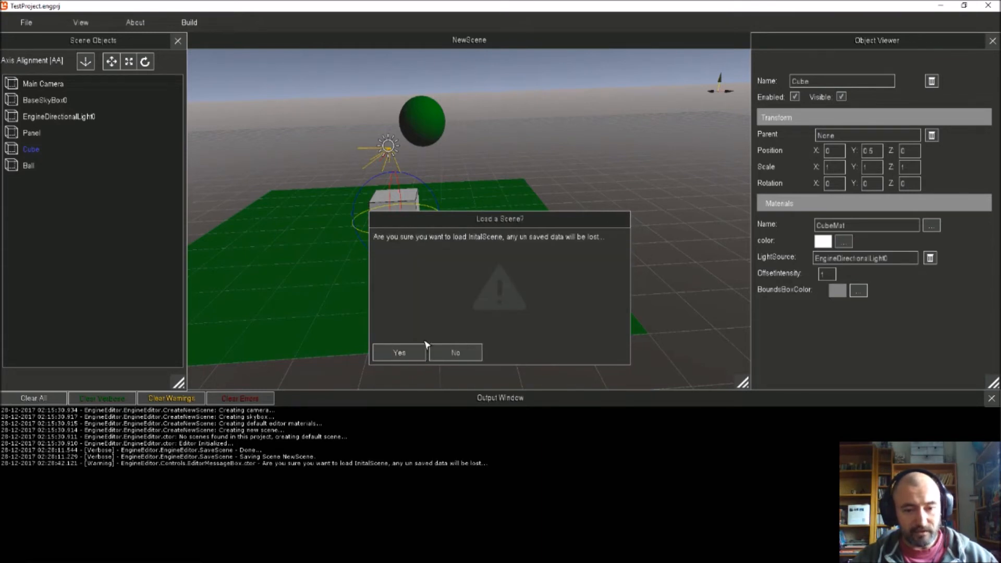
{"action": "left_click", "coordinate": [412, 360]}
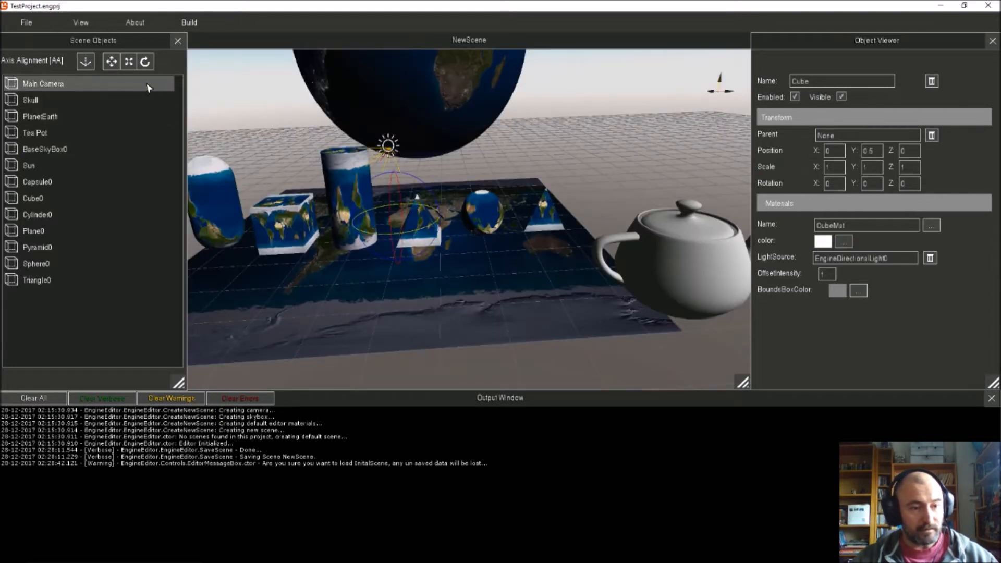
Look over the loaded scene's planet, skull, teapot and primitive shapes from farther and nearer viewpoints.
{"action": "left_click", "coordinate": [125, 62]}
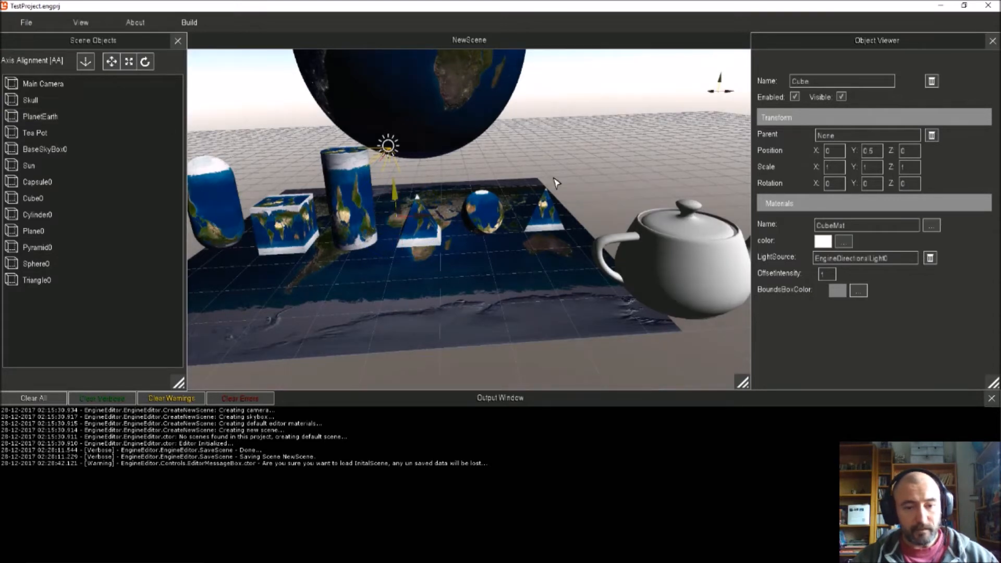
{"action": "scroll", "coordinate": [556, 182], "scroll_direction": "down", "scroll_amount": 10}
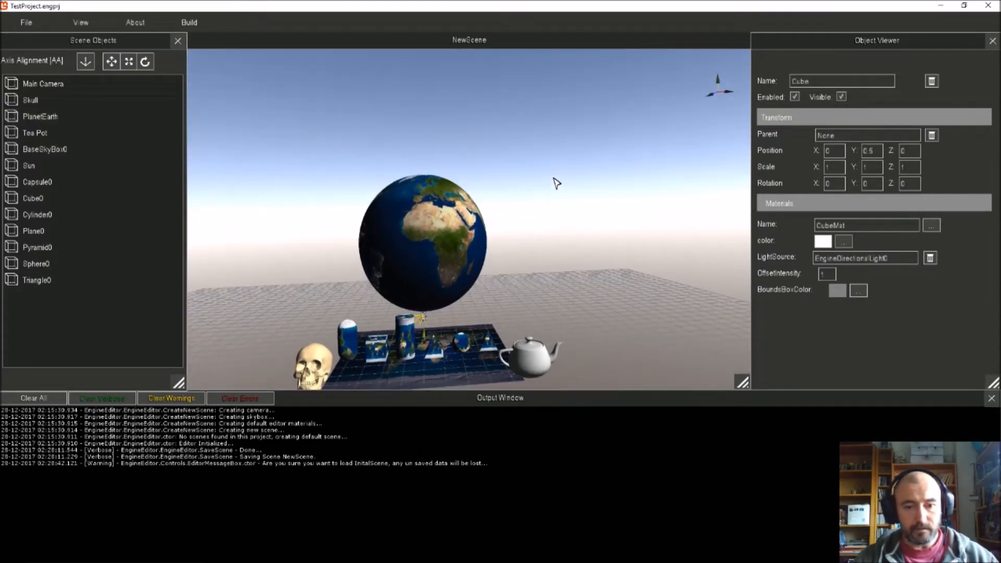
{"action": "key", "text": "Right"}
{"action": "key", "text": "Down"}
{"action": "key", "text": "Left"}
{"action": "key", "text": "Down"}
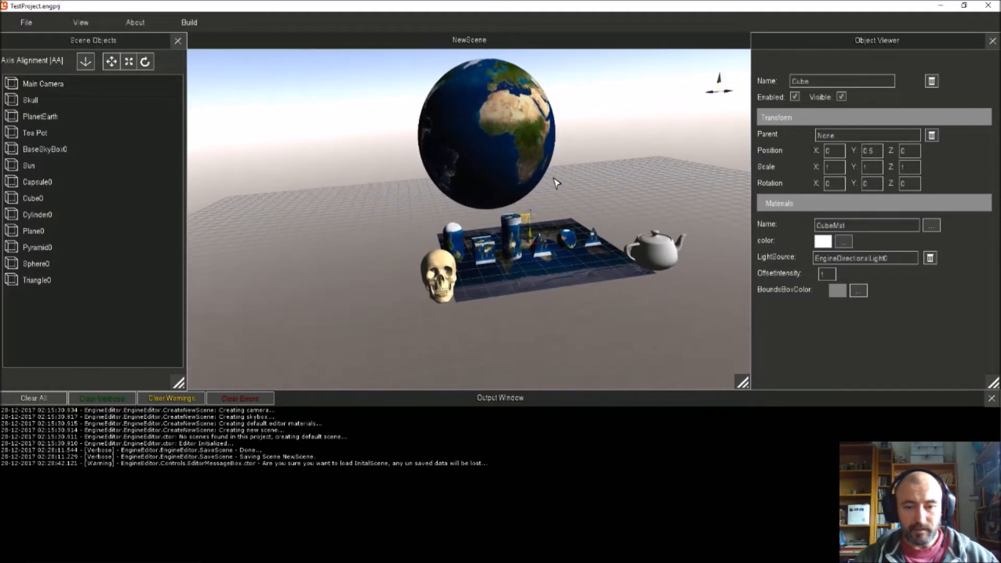
{"action": "key", "text": "Down"}
{"action": "key", "text": "Right"}
{"action": "scroll", "coordinate": [556, 183], "scroll_direction": "up", "scroll_amount": 4}
{"action": "key", "text": "Up"}
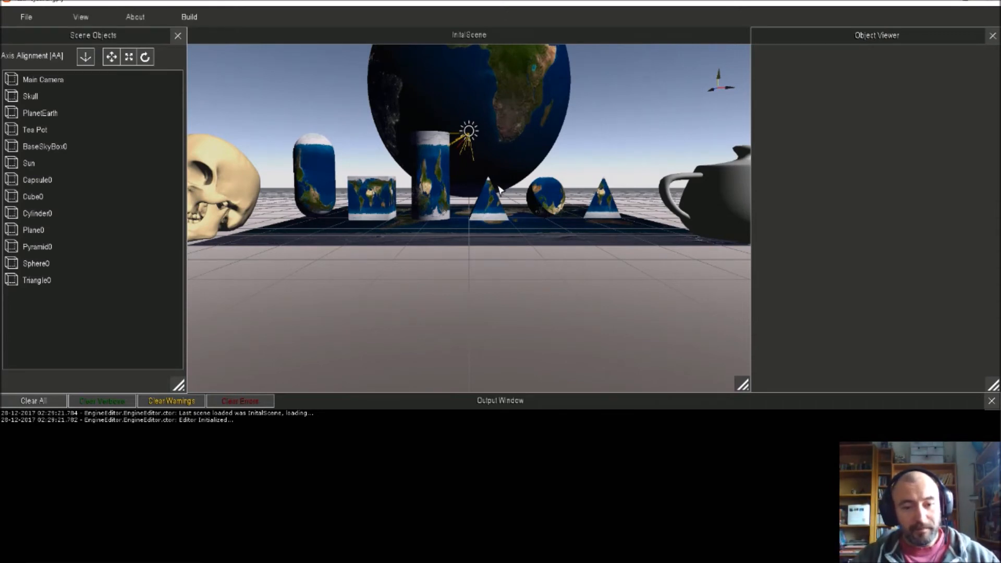
Fly around InitalScene to examine the models and primitive shapes from the teapot side and from the front.
{"action": "right_click_drag", "start_coordinate": [618, 142], "coordinate": [618, 143]}
{"action": "key", "text": "w"}
{"action": "key", "text": "s"}
{"action": "key", "text": "d"}
{"action": "key", "text": "w"}
{"action": "key", "text": "w"}
{"action": "key", "text": "d"}
{"action": "key", "text": "w"}
{"action": "key", "text": "d"}
{"action": "key", "text": "s"}
{"action": "key", "text": "w"}
{"action": "key", "text": "s"}
{"action": "key", "text": "a"}
{"action": "key", "text": "s"}
{"action": "key", "text": "a"}
{"action": "key", "text": "s"}
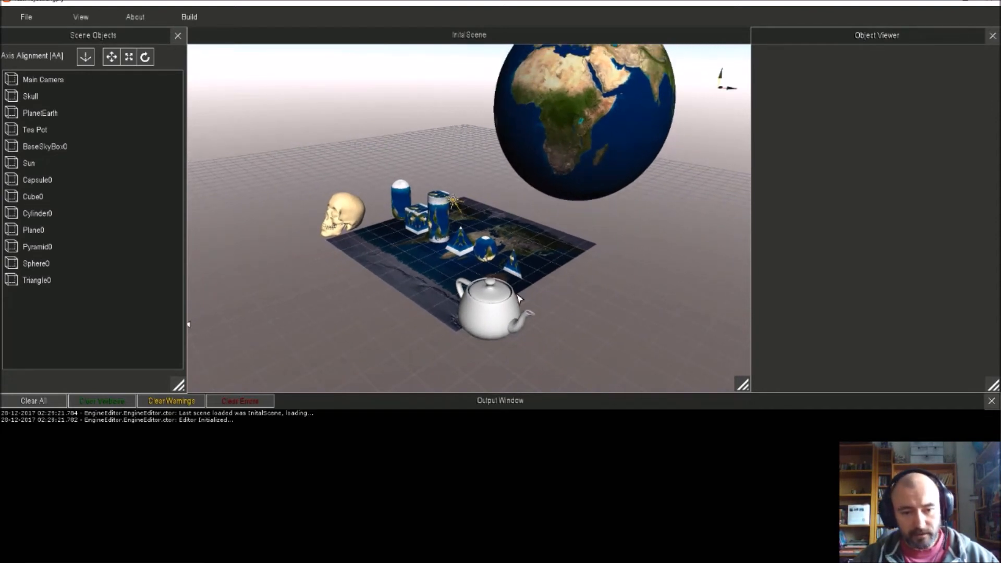
{"action": "right_click_drag", "start_coordinate": [291, 268], "coordinate": [289, 268]}
{"action": "key", "text": "w"}
{"action": "key", "text": "a"}
{"action": "key", "text": "w"}
{"action": "key", "text": "s"}
{"action": "key", "text": "s"}
{"action": "key", "text": "w"}
{"action": "key", "text": "d"}
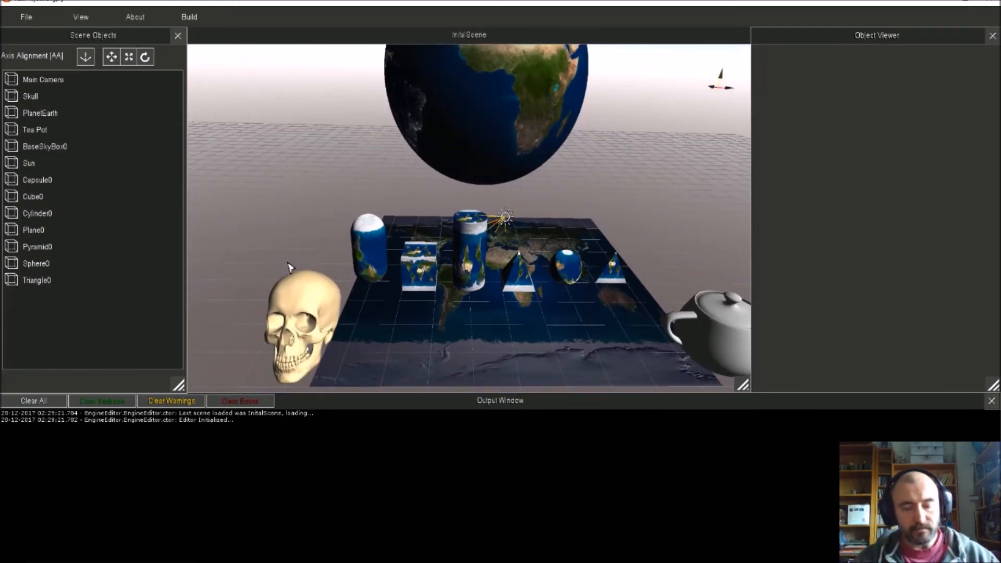
Inspect the properties of the capsule, cube, cylinder, pyramid, sphere and triangle primitives one after another.
{"action": "left_click", "coordinate": [373, 237]}
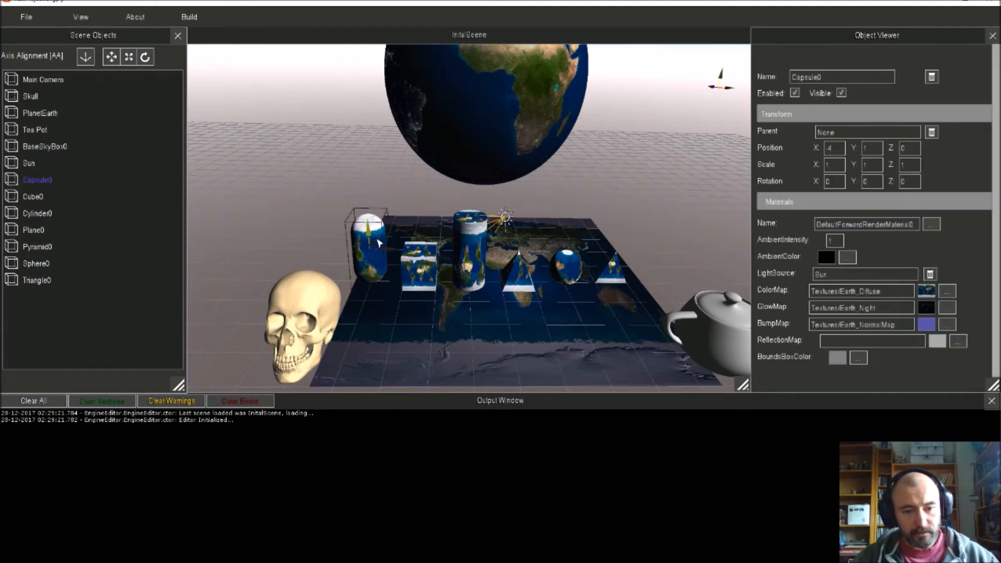
{"action": "left_click", "coordinate": [433, 271]}
{"action": "left_click", "coordinate": [462, 257]}
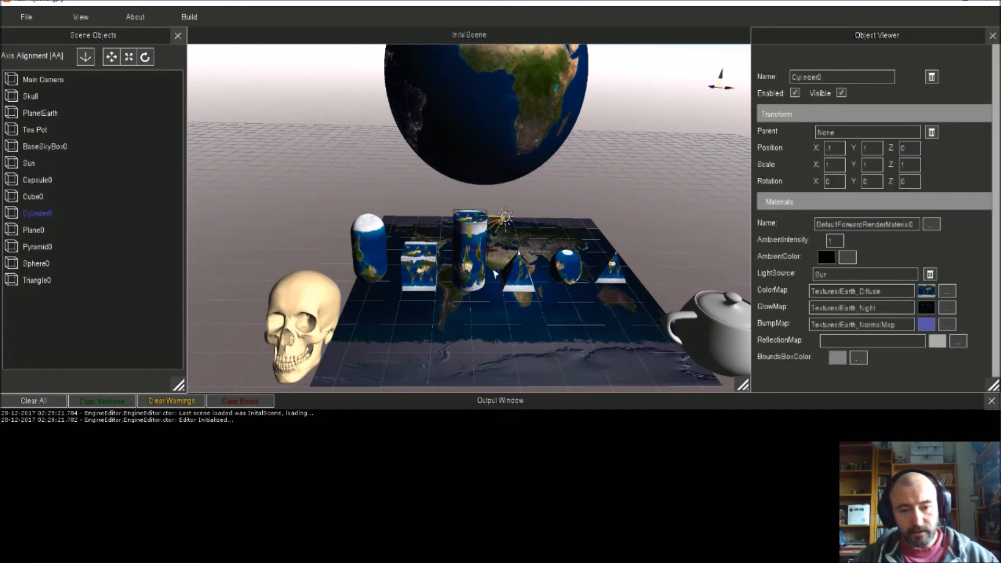
{"action": "left_click", "coordinate": [514, 281]}
{"action": "left_click", "coordinate": [568, 269]}
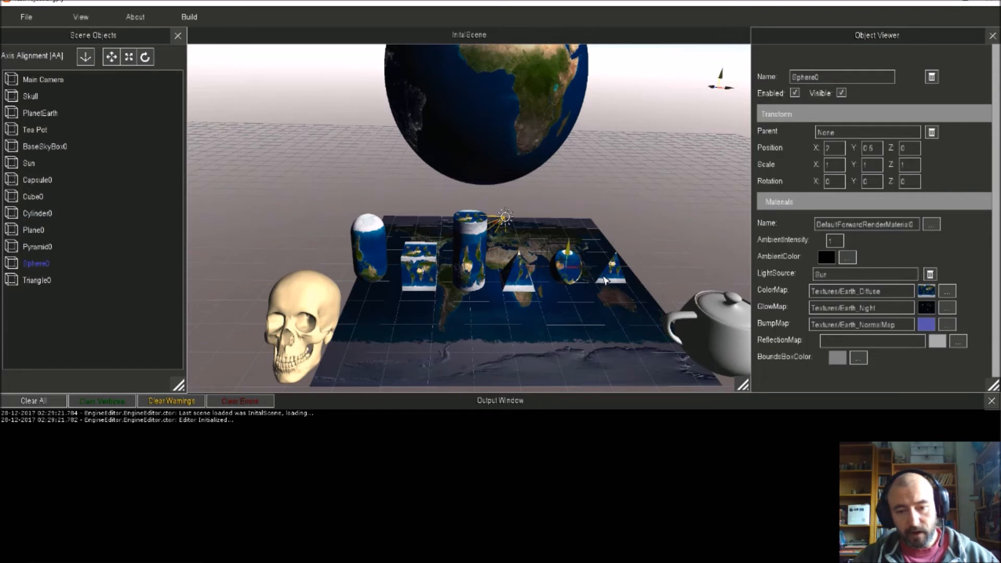
{"action": "left_click", "coordinate": [611, 281]}
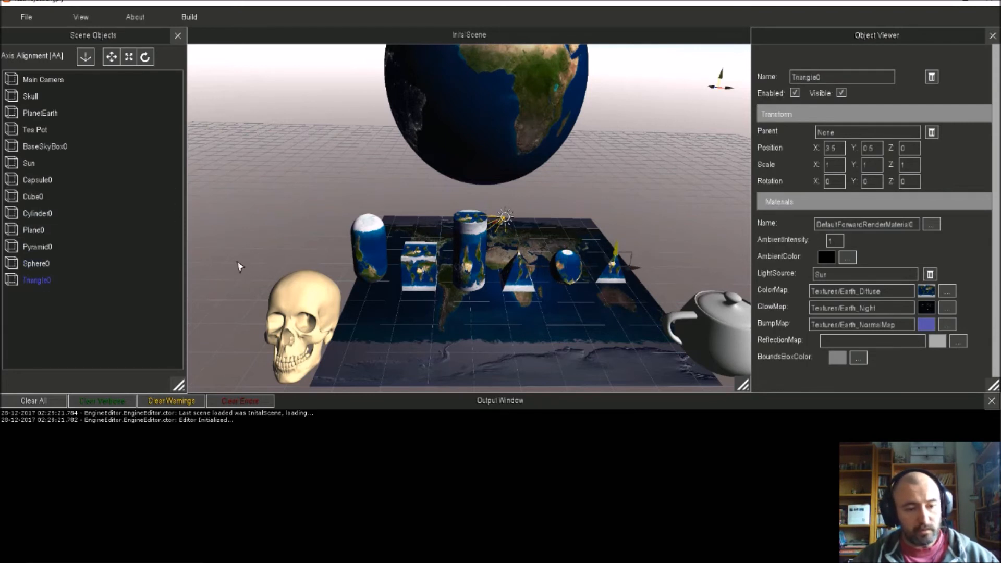
Examine Sphere0 up close and compare its properties with those of the PlanetEarth model.
{"action": "left_click", "coordinate": [126, 272]}
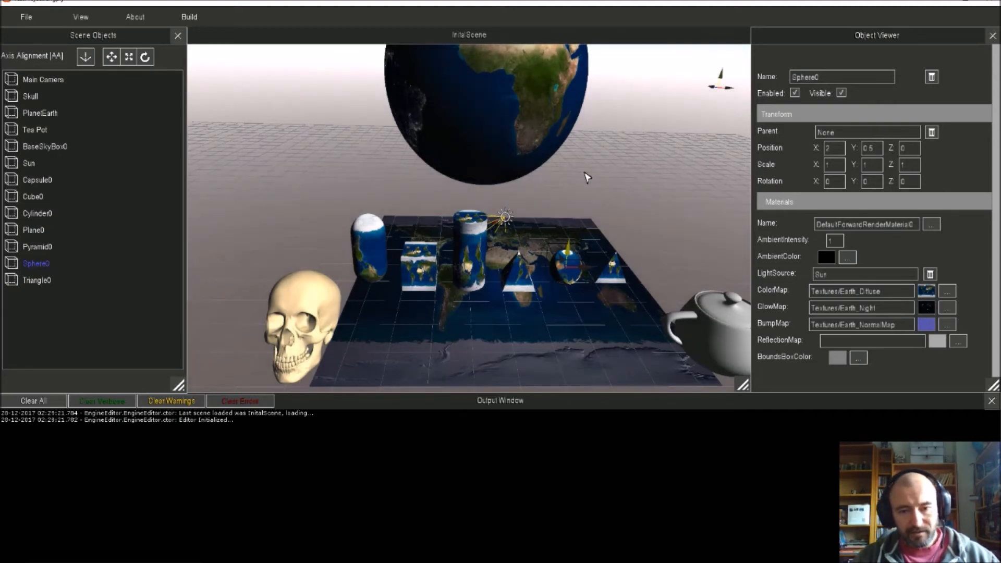
{"action": "key", "text": "d"}
{"action": "key", "text": "a"}
{"action": "key", "text": "w"}
{"action": "key", "text": "w"}
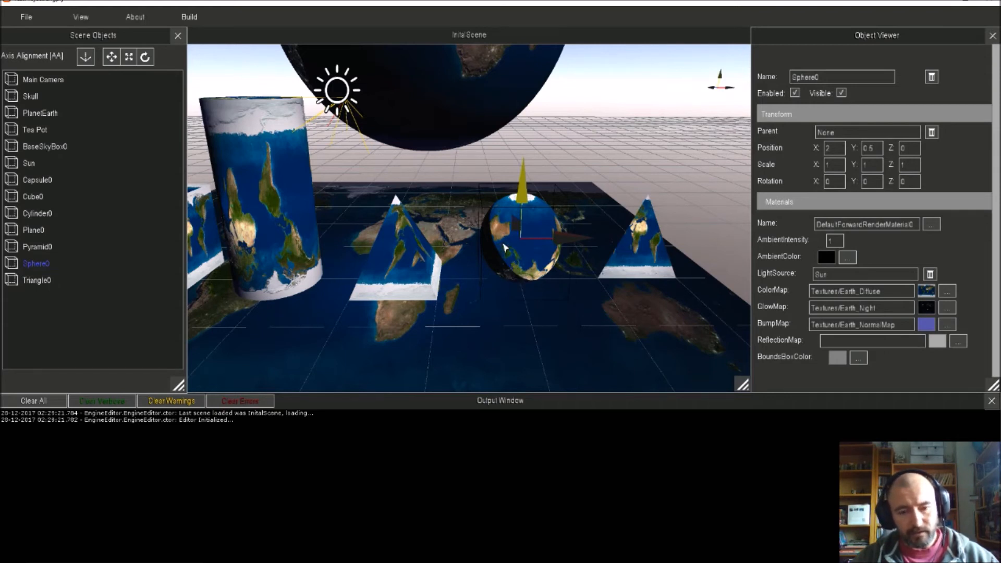
{"action": "scroll", "coordinate": [500, 221], "scroll_direction": "down", "scroll_amount": 8}
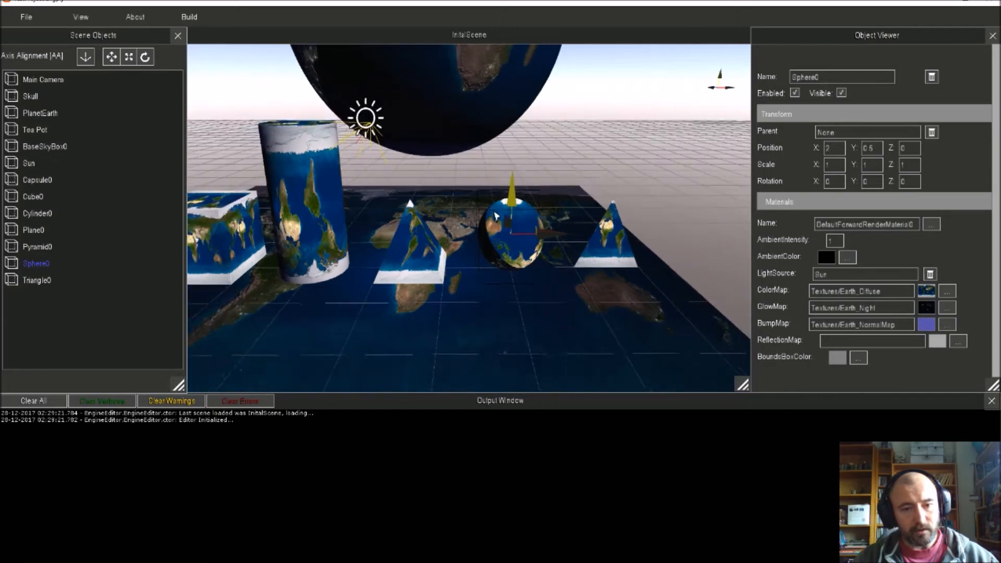
{"action": "scroll", "coordinate": [462, 144], "scroll_direction": "down", "scroll_amount": 5}
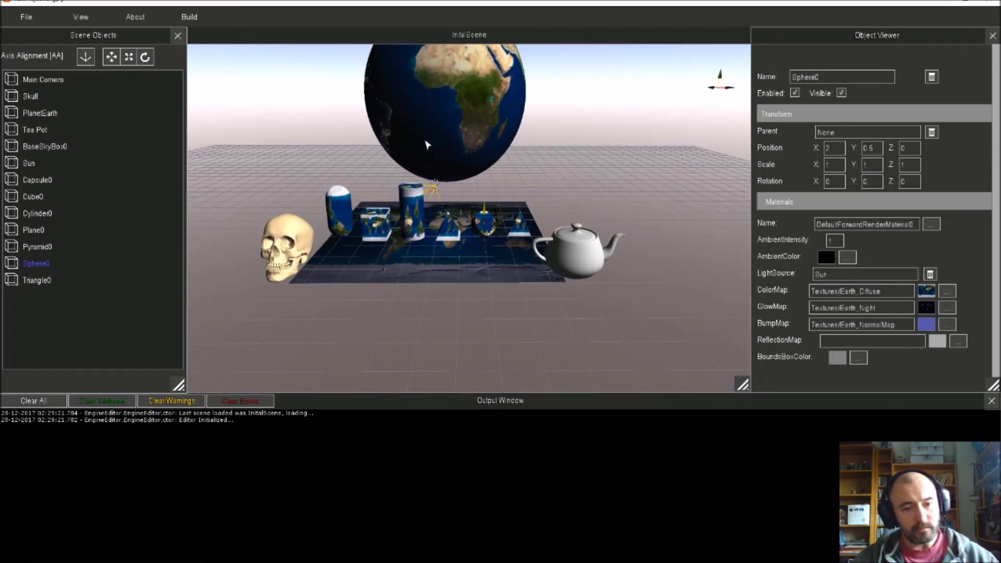
{"action": "left_click", "coordinate": [455, 138]}
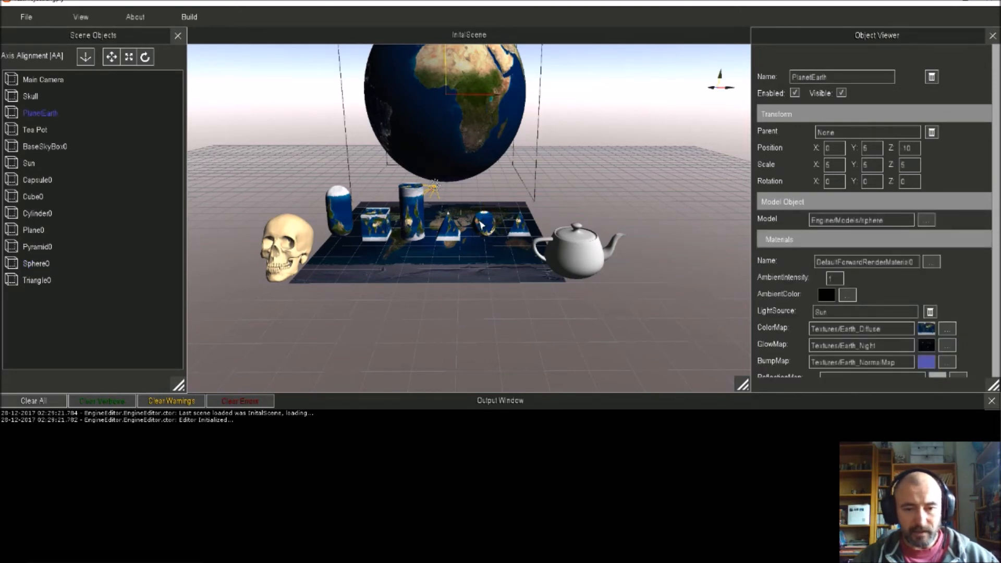
{"action": "left_click", "coordinate": [480, 225]}
{"action": "scroll", "coordinate": [452, 240], "scroll_direction": "up", "scroll_amount": 2}
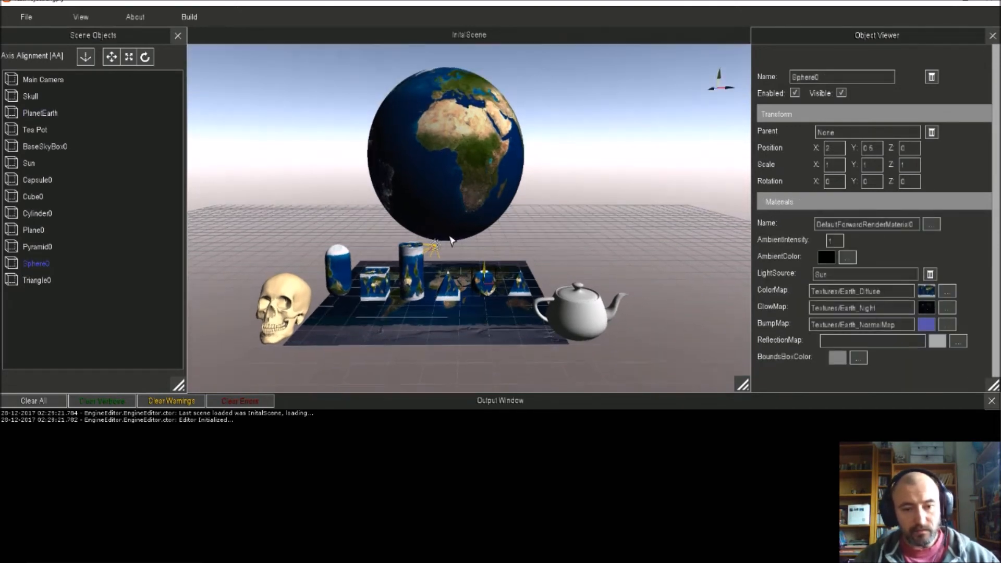
Move closer to the scene and compare the material properties of the PlanetEarth, Skull and Tea Pot models.
{"action": "key", "text": "w"}
{"action": "key", "text": "s"}
{"action": "key", "text": "a"}
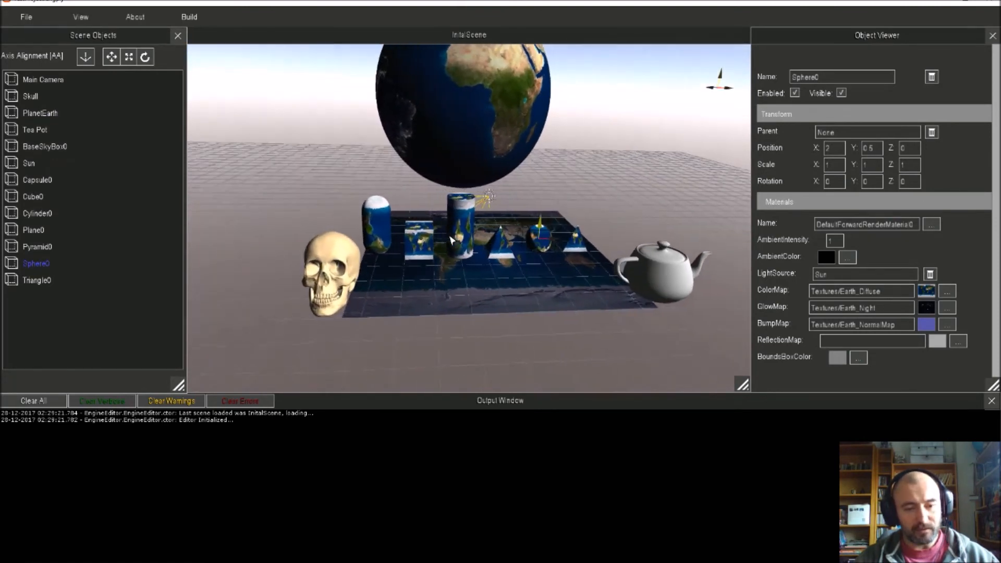
{"action": "key", "text": "w"}
{"action": "key", "text": "a"}
{"action": "key", "text": "d"}
{"action": "key", "text": "s"}
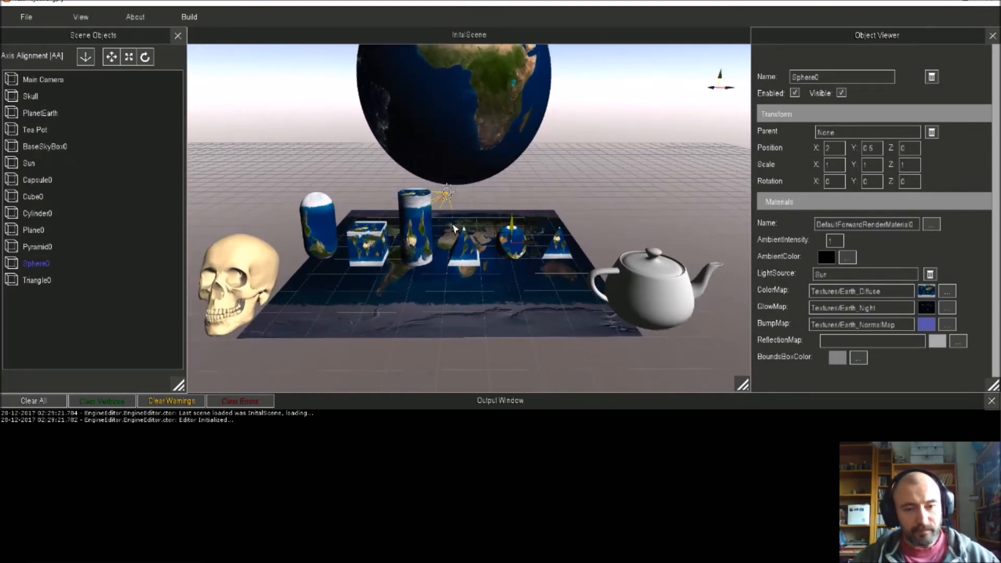
{"action": "left_click", "coordinate": [466, 122]}
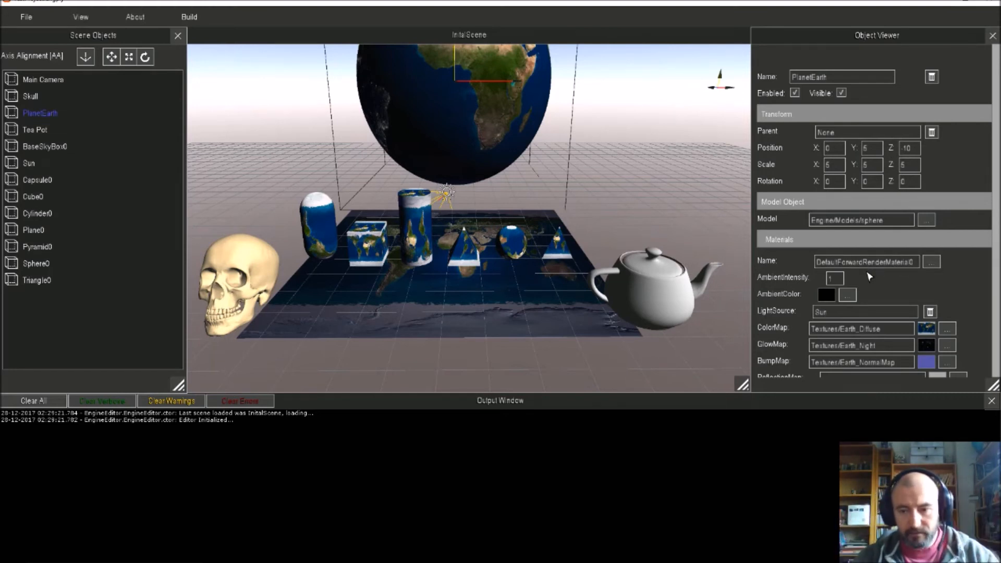
{"action": "scroll", "coordinate": [838, 327], "scroll_direction": "down", "scroll_amount": 1}
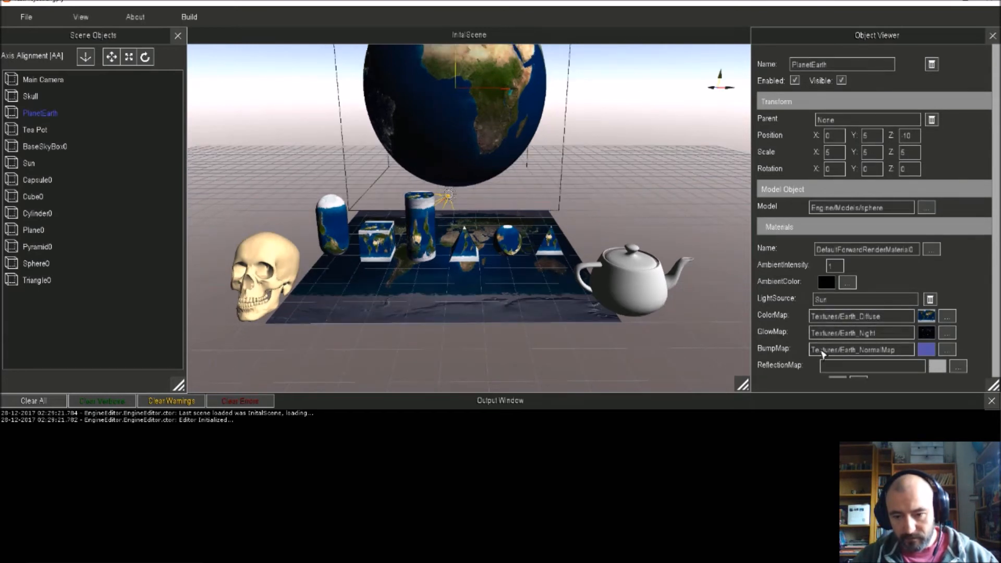
{"action": "left_click", "coordinate": [265, 270]}
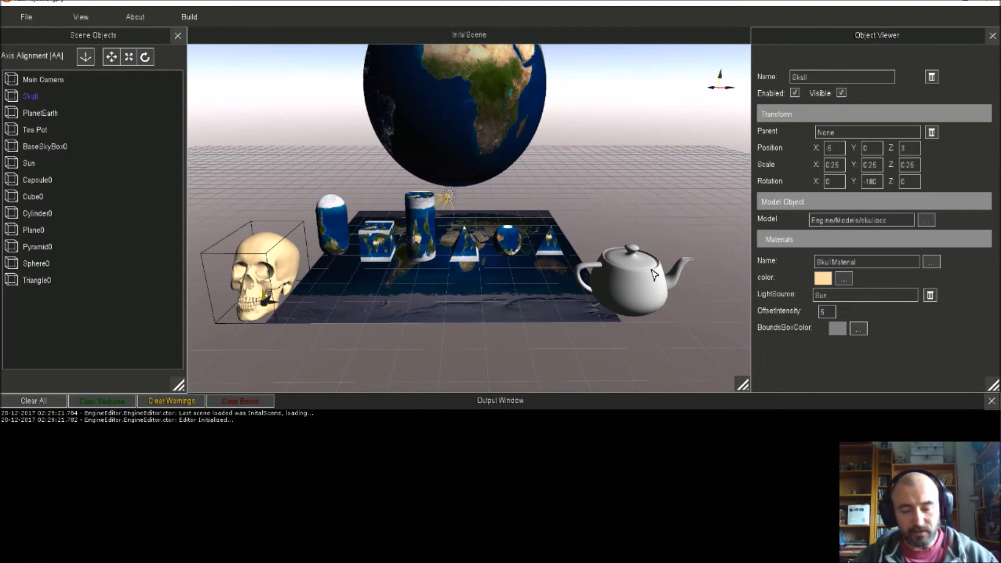
{"action": "left_click", "coordinate": [653, 275]}
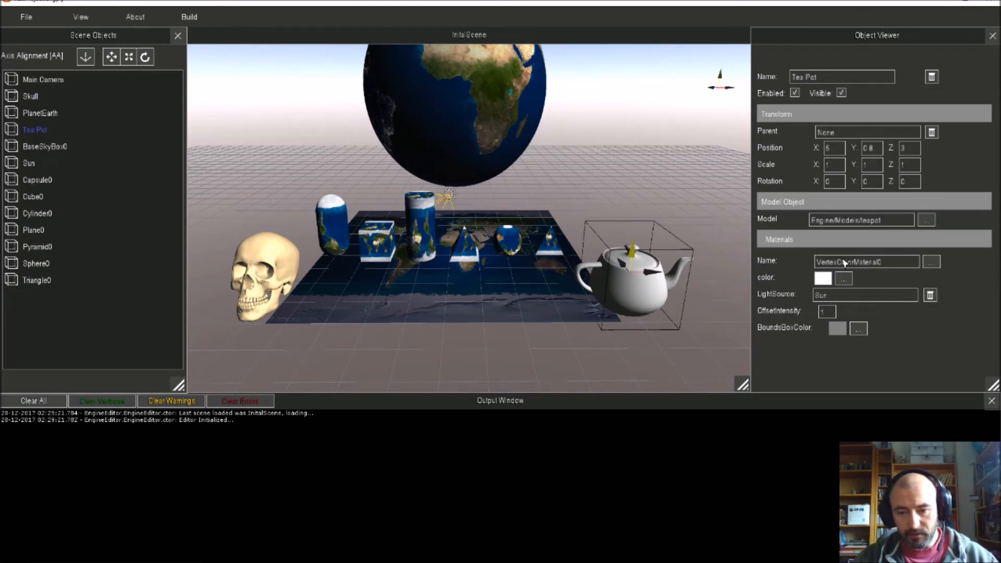
{"action": "left_click", "coordinate": [285, 283]}
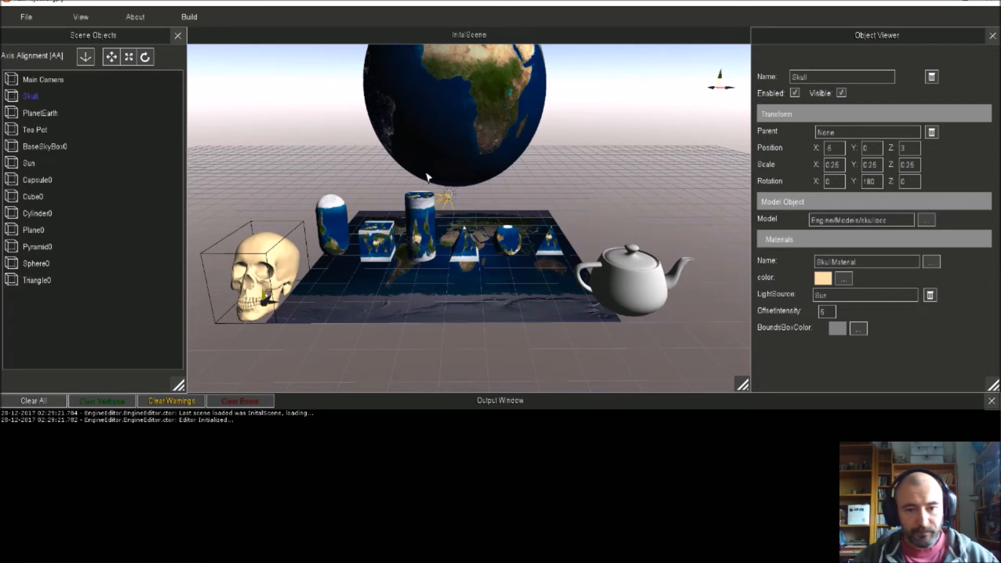
Assign the Textures/Earth_ReflectionMask texture as the ReflectionMap of the PlanetEarth model's material.
{"action": "left_click", "coordinate": [462, 136]}
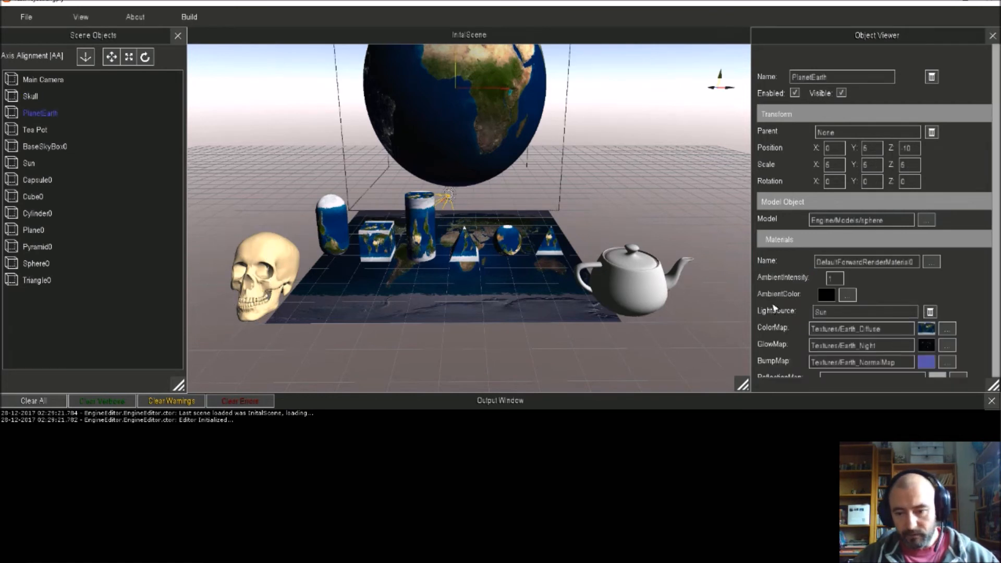
{"action": "scroll", "coordinate": [775, 309], "scroll_direction": "down", "scroll_amount": 2}
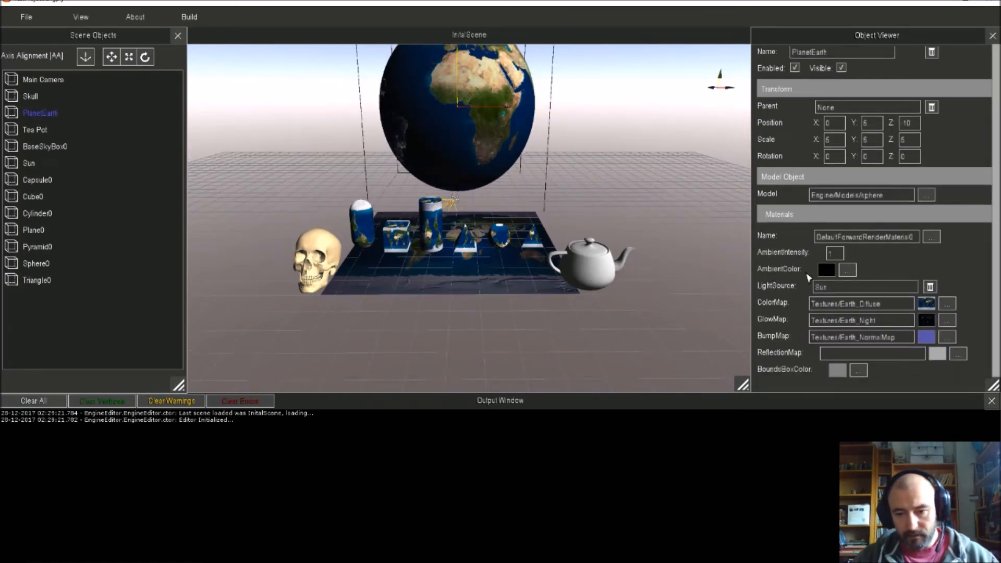
{"action": "scroll", "coordinate": [818, 338], "scroll_direction": "down", "scroll_amount": 1}
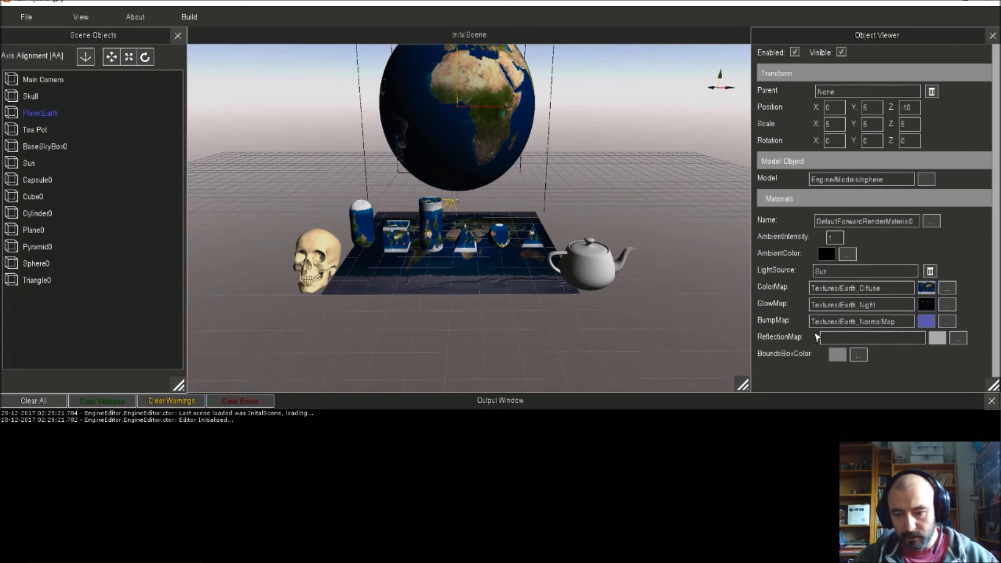
{"action": "left_click", "coordinate": [959, 339]}
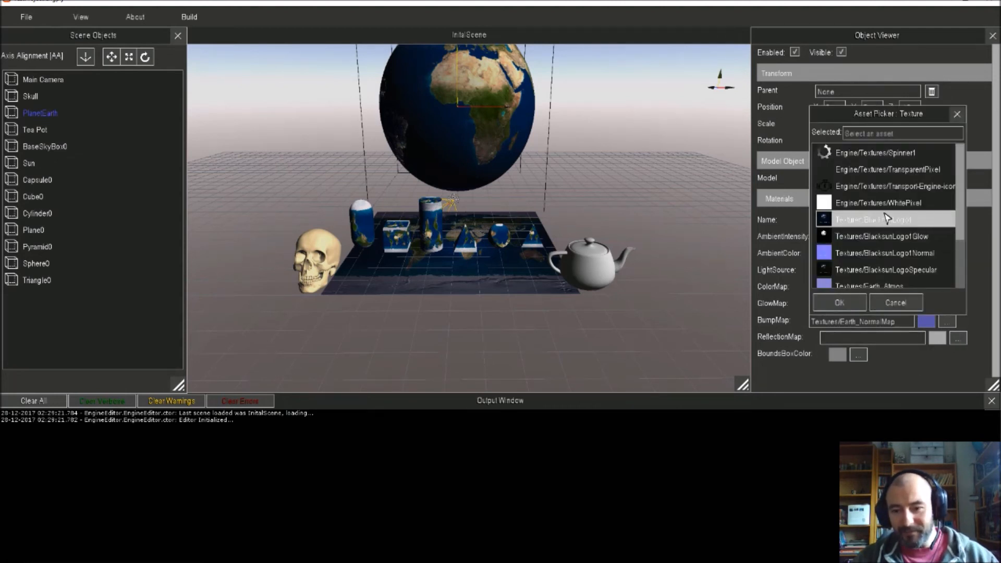
{"action": "scroll", "coordinate": [884, 211], "scroll_direction": "down", "scroll_amount": 1}
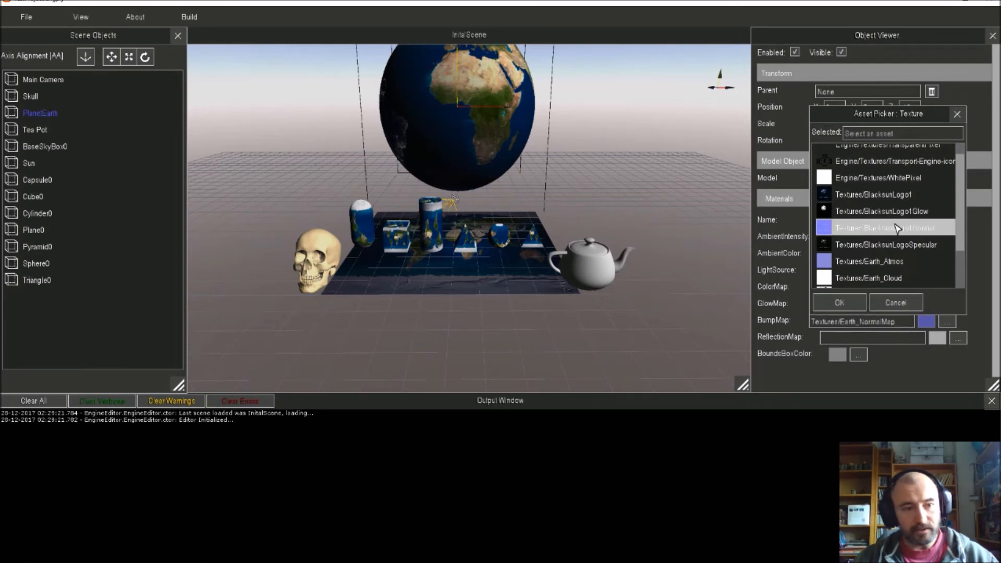
{"action": "left_click", "coordinate": [966, 2]}
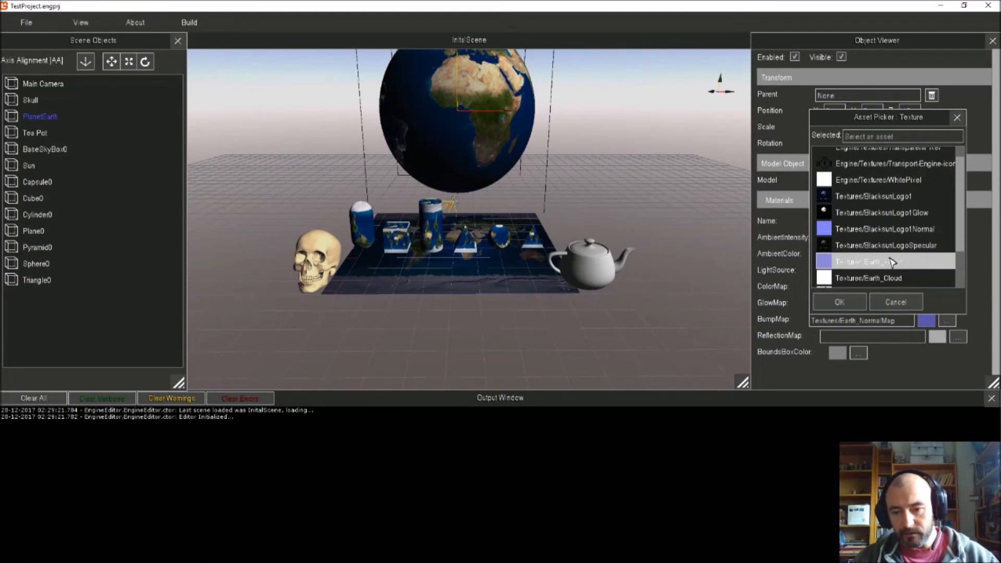
{"action": "scroll", "coordinate": [892, 262], "scroll_direction": "down", "scroll_amount": 1}
{"action": "scroll", "coordinate": [912, 267], "scroll_direction": "down", "scroll_amount": 1}
{"action": "scroll", "coordinate": [912, 267], "scroll_direction": "down", "scroll_amount": 3}
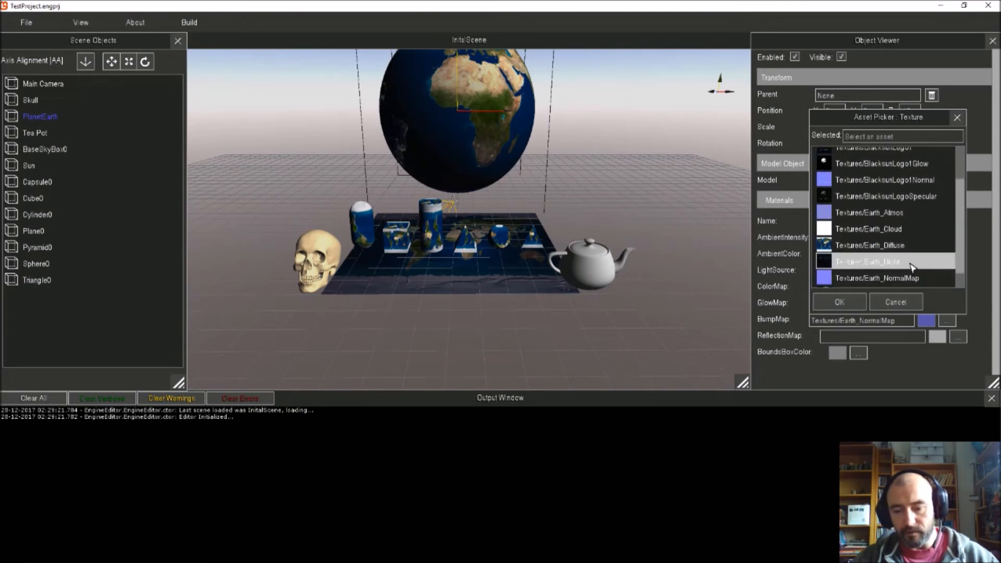
{"action": "left_click", "coordinate": [910, 269]}
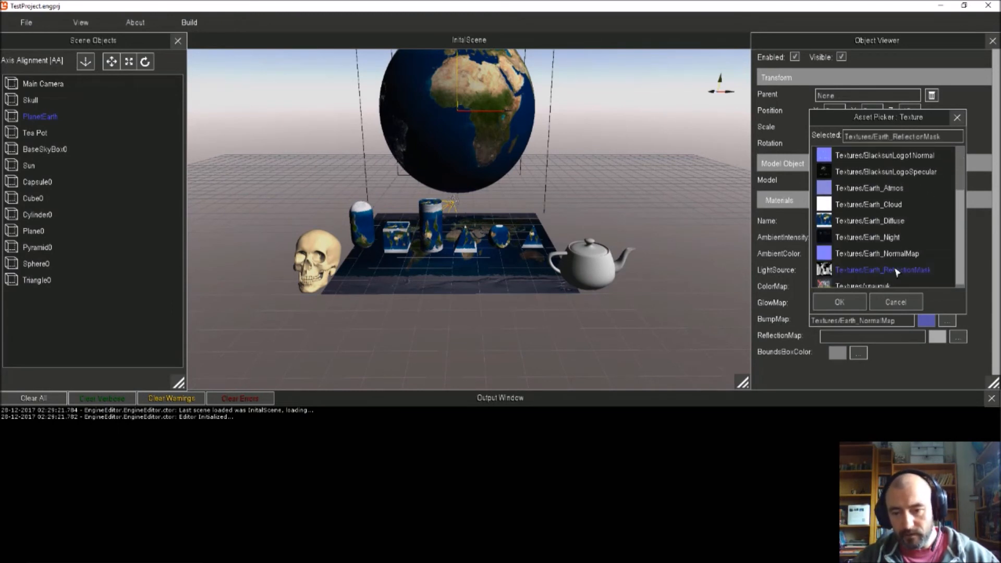
{"action": "left_click", "coordinate": [855, 301]}
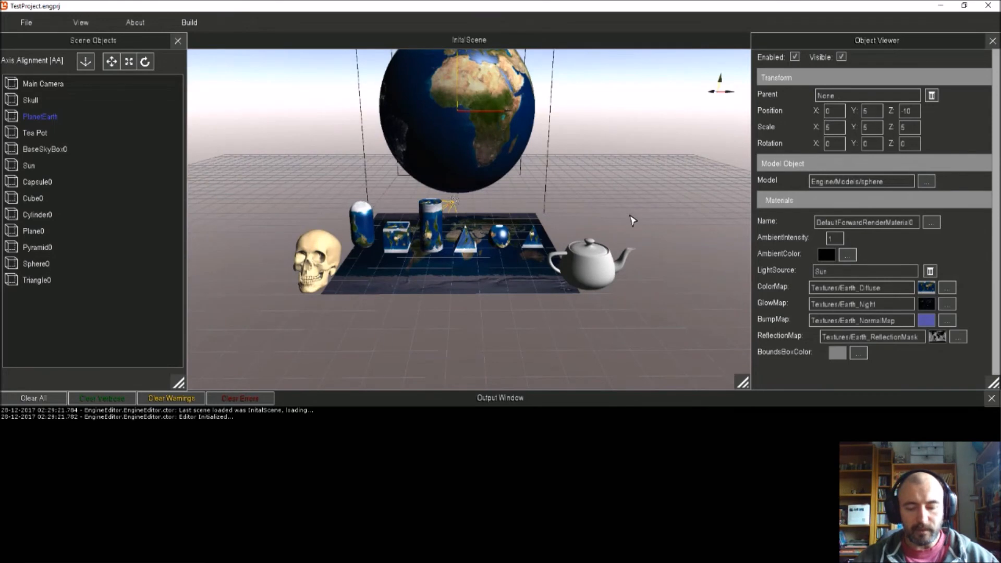
Fly around the scene to examine the reflections on the planet and the primitives from several angles.
{"action": "right_click_drag", "start_coordinate": [631, 220], "coordinate": [631, 220]}
{"action": "key", "text": "d"}
{"action": "key", "text": "w"}
{"action": "key", "text": "a"}
{"action": "key", "text": "w"}
{"action": "key", "text": "d"}
{"action": "key", "text": "w"}
{"action": "key", "text": "d"}
{"action": "key", "text": "s"}
{"action": "key", "text": "d"}
{"action": "key", "text": "d"}
{"action": "key", "text": "a"}
{"action": "key", "text": "s"}
{"action": "key", "text": "a"}
{"action": "key", "text": "a"}
{"action": "key", "text": "s"}
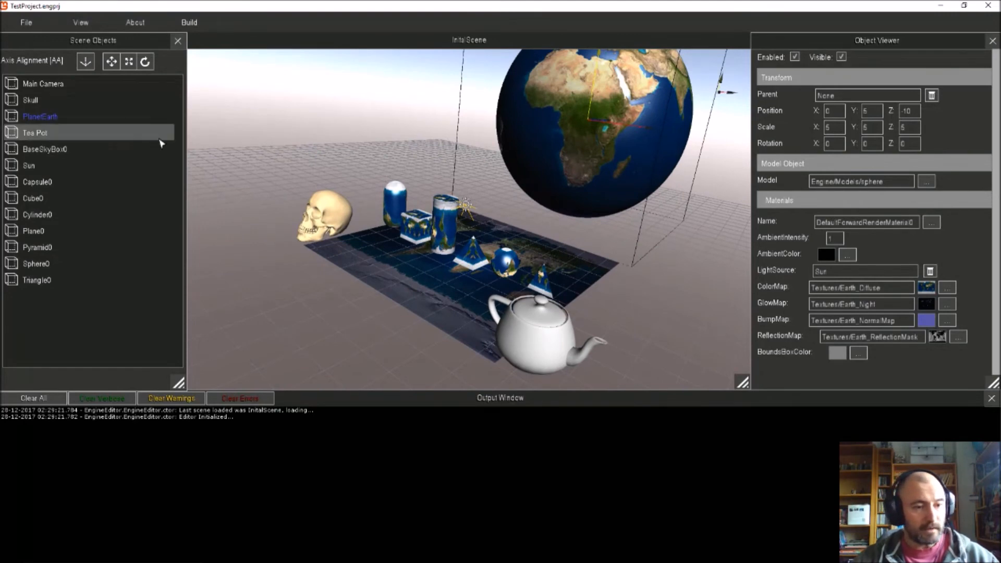
Enable orthographic and wireframe rendering for the Main Camera.
{"action": "left_click", "coordinate": [74, 92]}
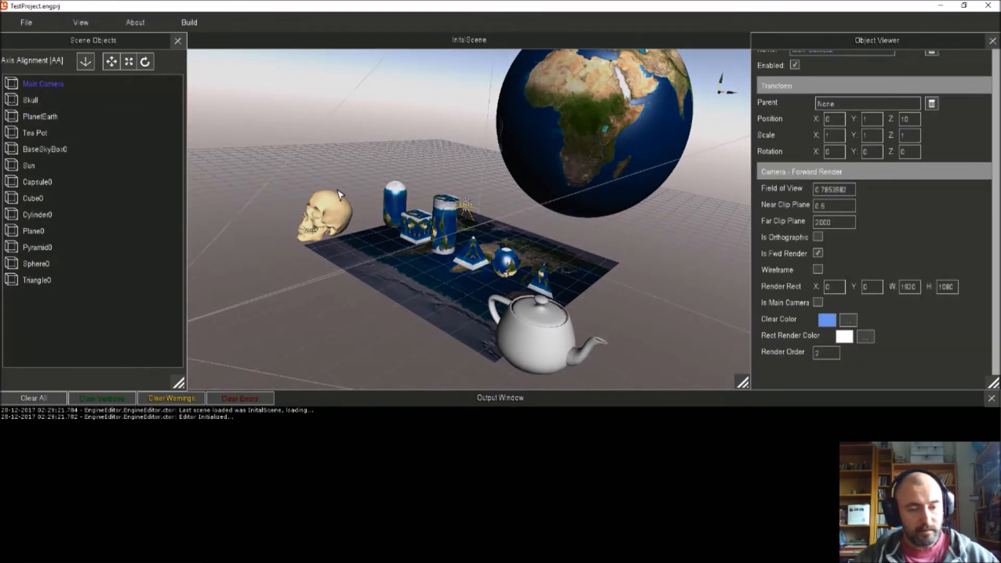
{"action": "scroll", "coordinate": [339, 194], "scroll_direction": "down", "scroll_amount": 5}
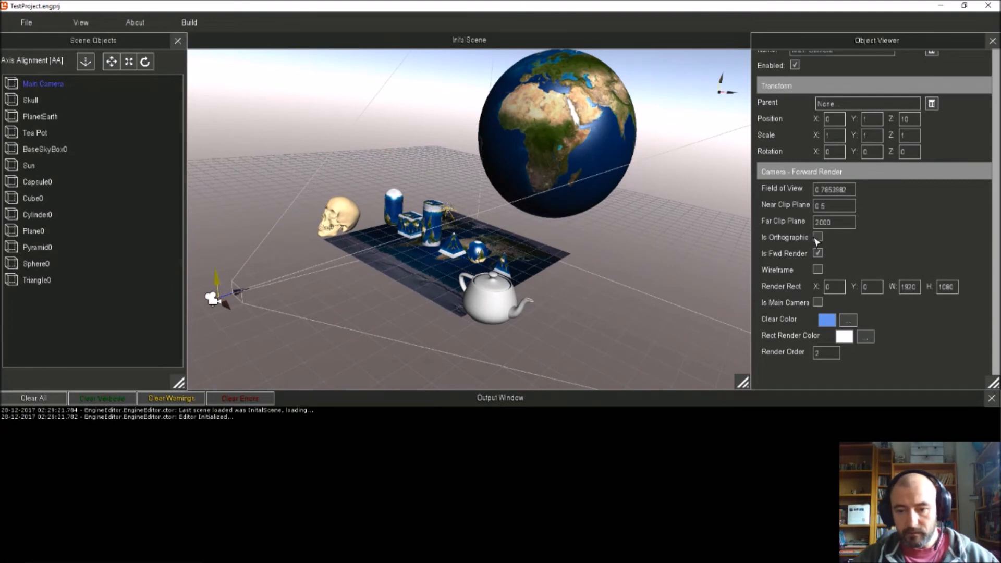
{"action": "left_click", "coordinate": [818, 238]}
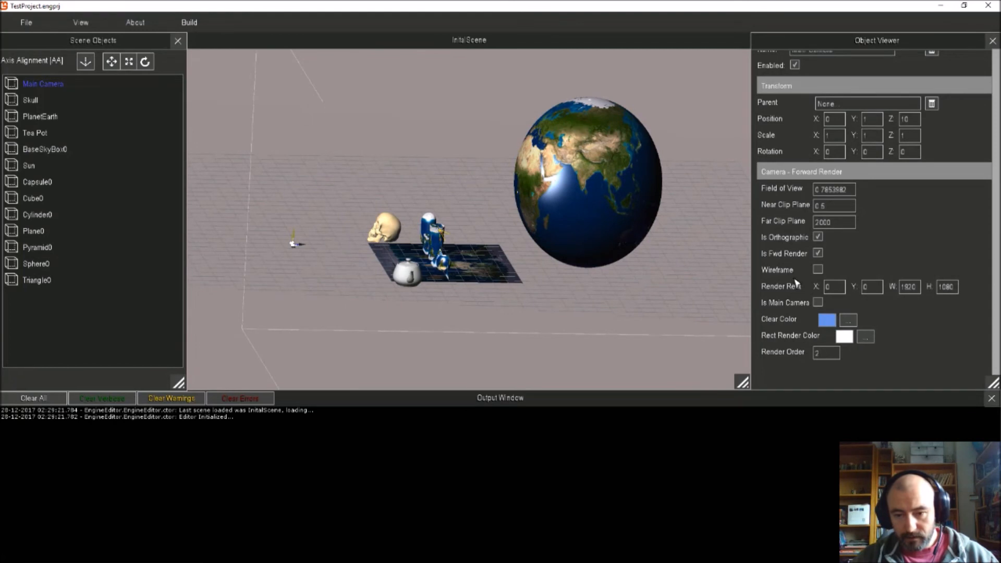
{"action": "left_click", "coordinate": [818, 270]}
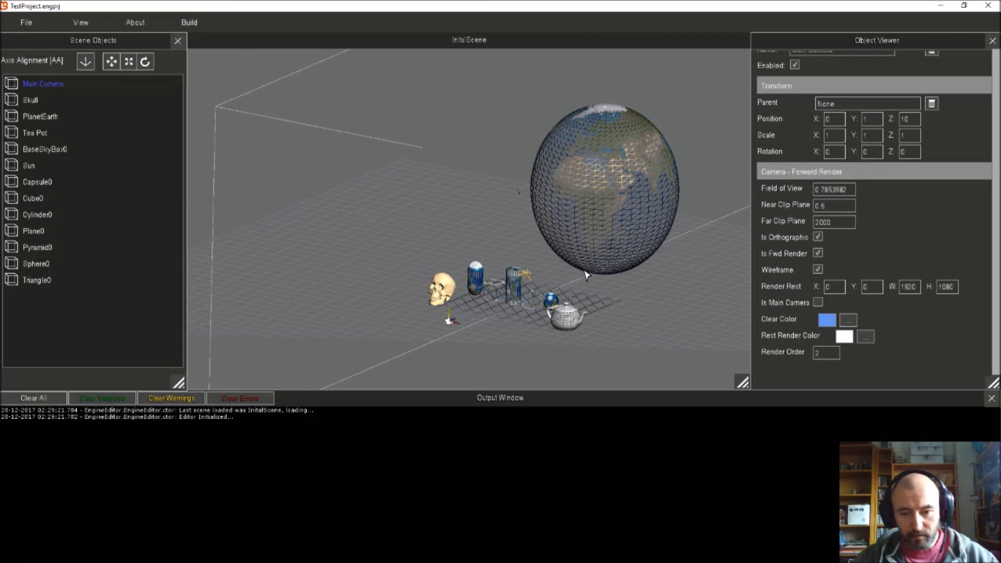
Apply the camera's existing clear color, and change it to a deeper blue, RGB 65, 66, 232.
{"action": "left_click", "coordinate": [848, 320]}
{"action": "left_click", "coordinate": [846, 305]}
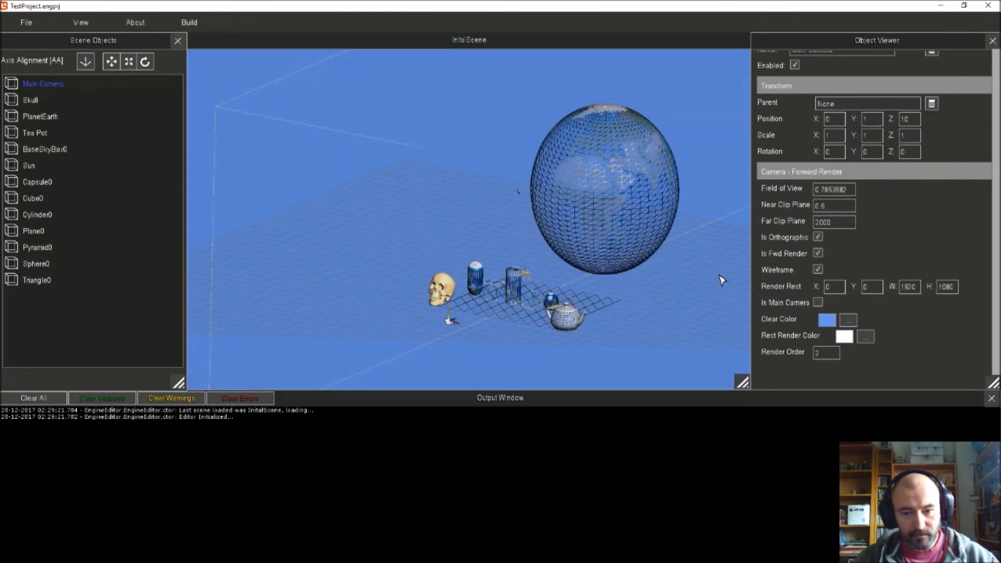
{"action": "left_click", "coordinate": [848, 320]}
{"action": "left_click", "coordinate": [917, 190]}
{"action": "left_click", "coordinate": [919, 168]}
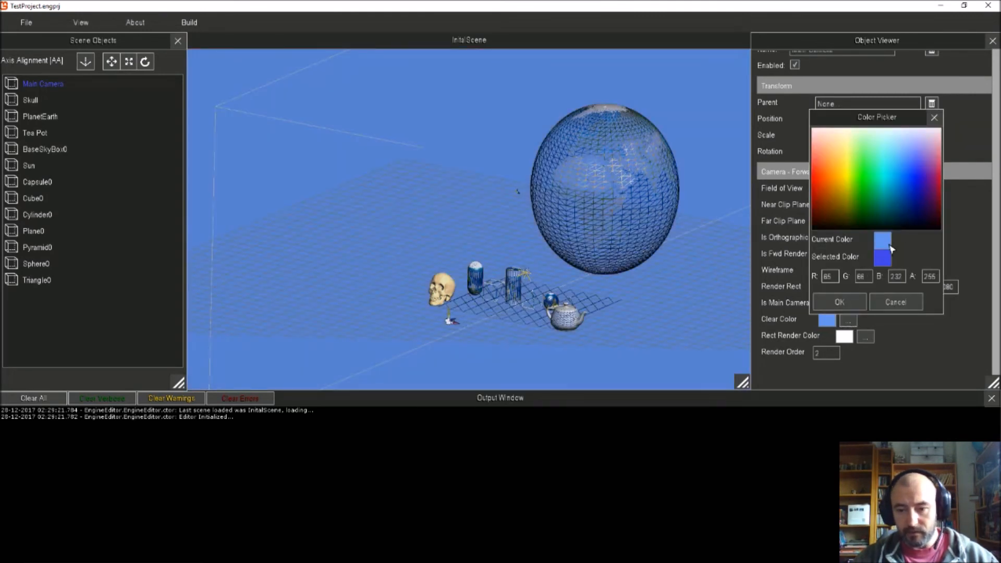
{"action": "left_click", "coordinate": [849, 304]}
Change the camera's clear color to a light violet, RGB 162, 164, 237.
{"action": "left_click", "coordinate": [848, 320]}
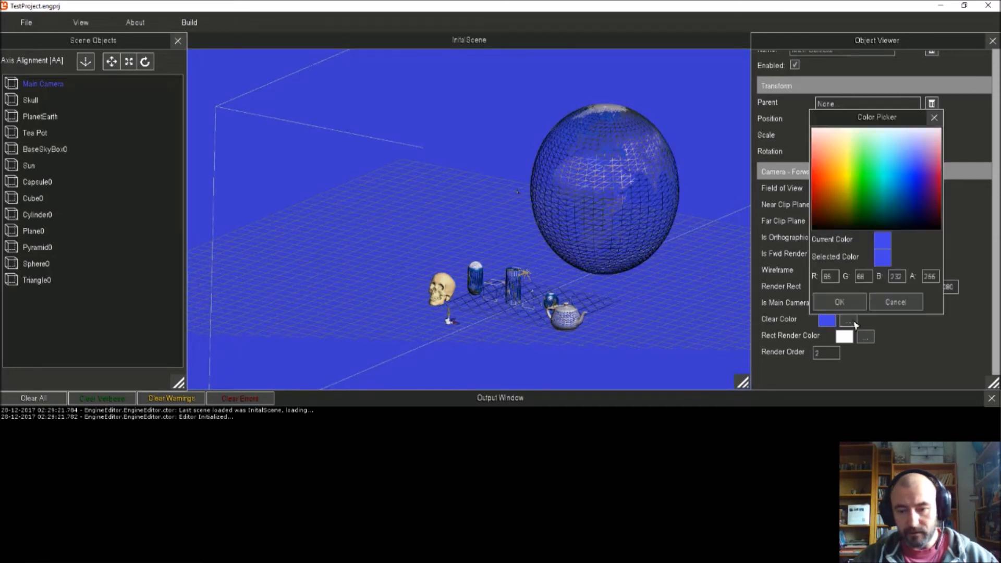
{"action": "left_click", "coordinate": [925, 150]}
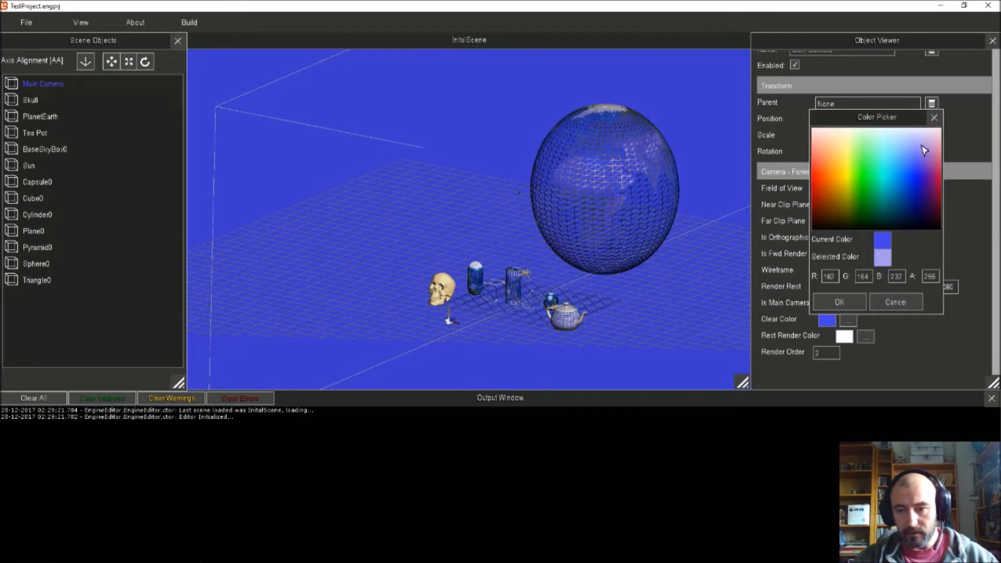
{"action": "left_click", "coordinate": [855, 302]}
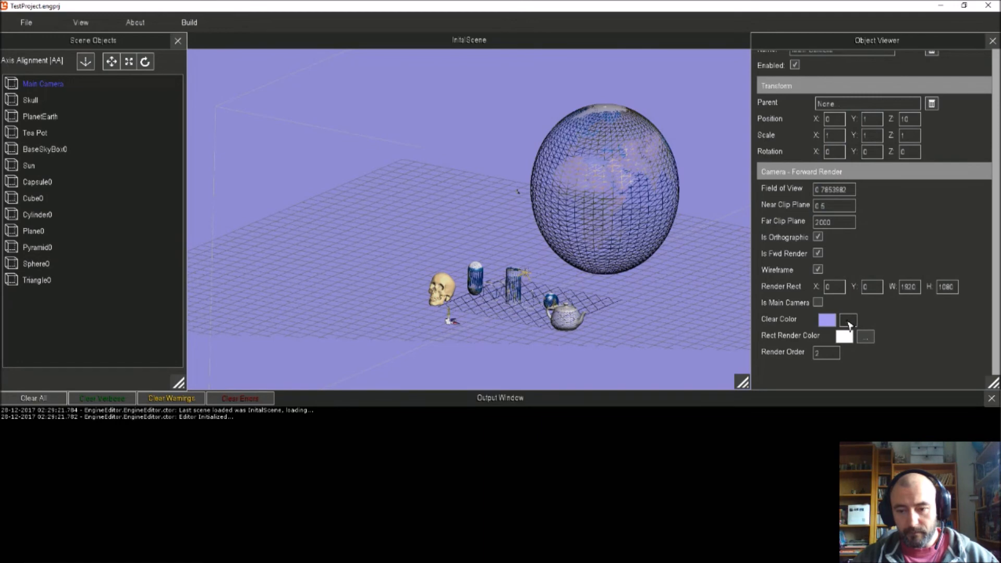
Set the Main Camera's clear color to near black, RGB 13, 6, 0.
{"action": "left_click", "coordinate": [848, 320]}
{"action": "left_click_drag", "start_coordinate": [872, 223], "coordinate": [830, 231]}
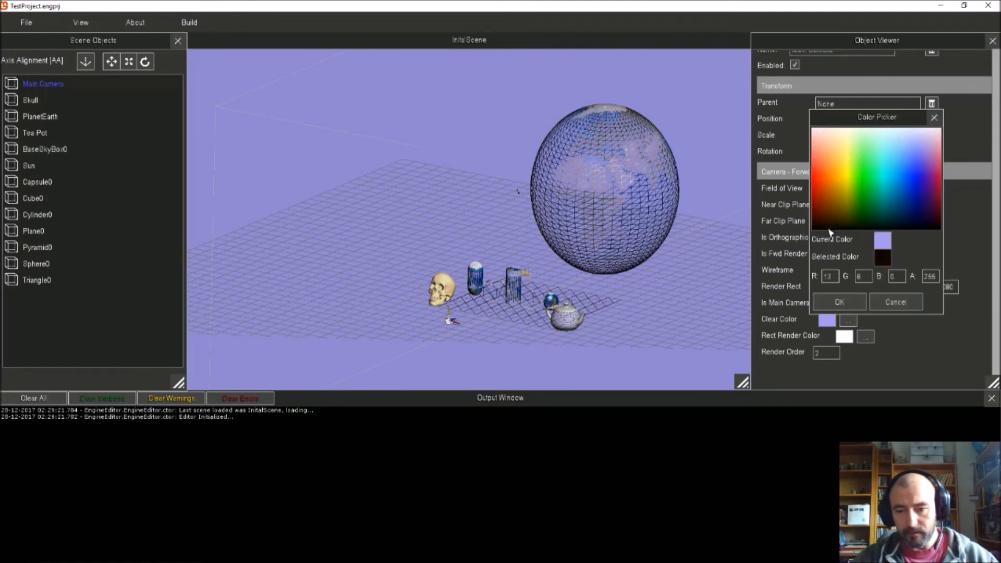
{"action": "left_click", "coordinate": [839, 302]}
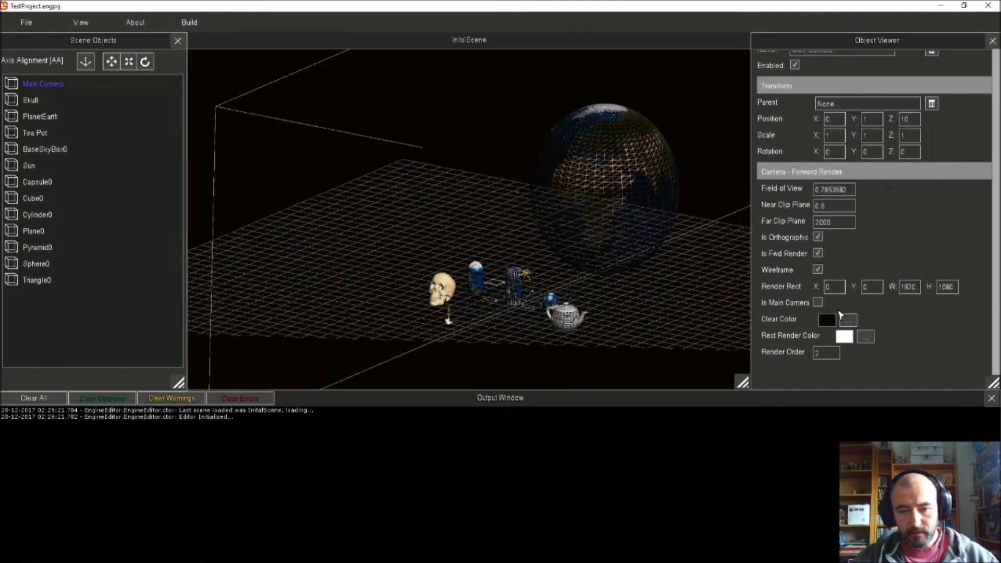
Turn off wireframe and orthographic rendering for the Main Camera and look over the scene in perspective.
{"action": "left_click", "coordinate": [818, 269]}
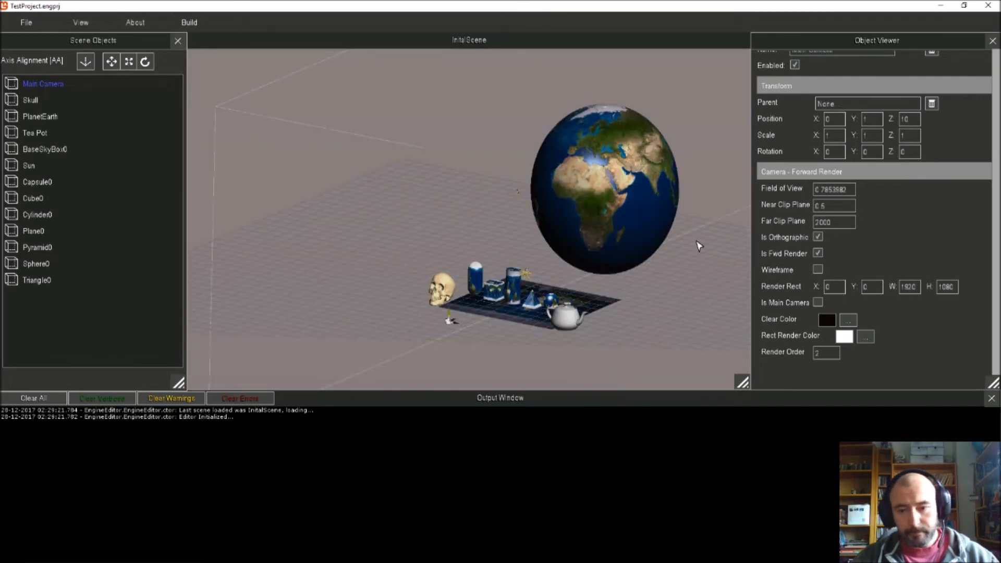
{"action": "left_click", "coordinate": [818, 237]}
{"action": "key", "text": "s"}
{"action": "right_click_drag", "start_coordinate": [640, 257], "coordinate": [639, 253]}
{"action": "key", "text": "d"}
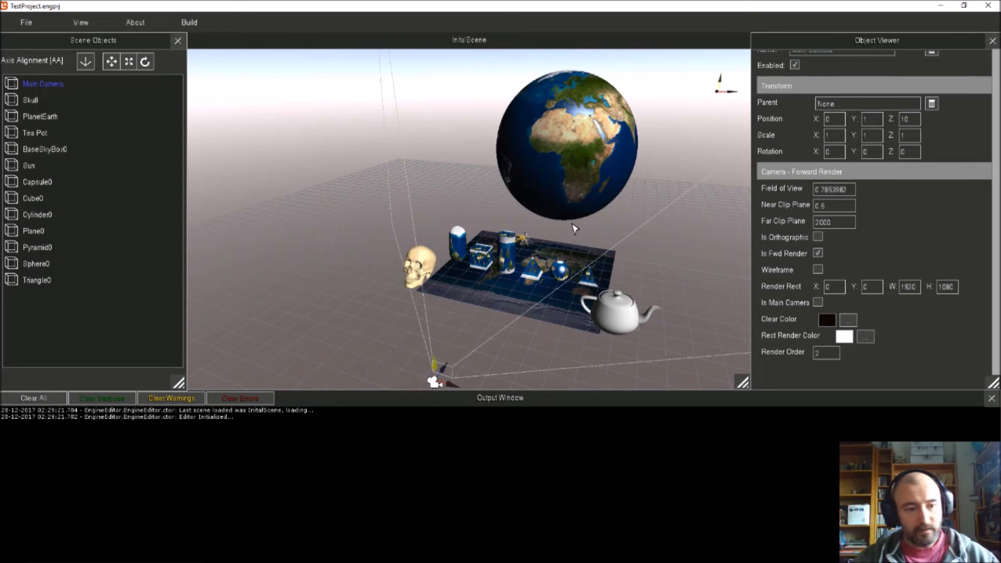
Inspect the properties of Sphere0 and view the whole scene from the front.
{"action": "left_click", "coordinate": [34, 280]}
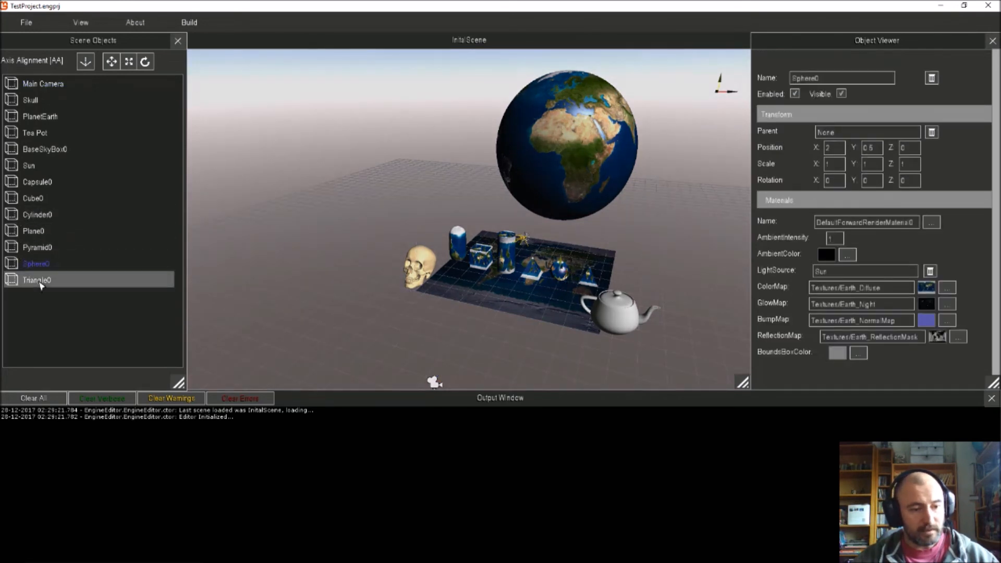
{"action": "left_click", "coordinate": [37, 264]}
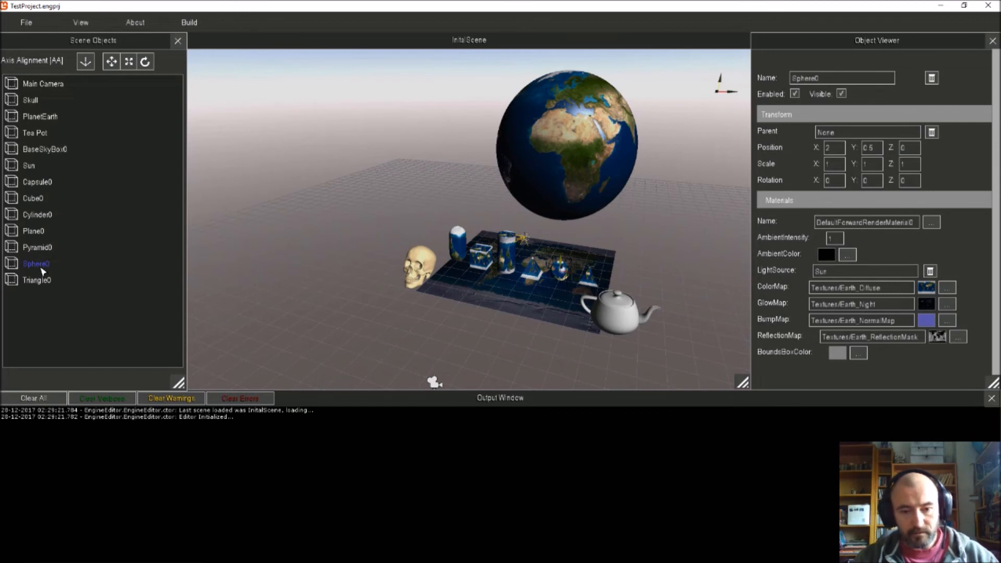
{"action": "right_click_drag", "start_coordinate": [525, 229], "coordinate": [527, 234]}
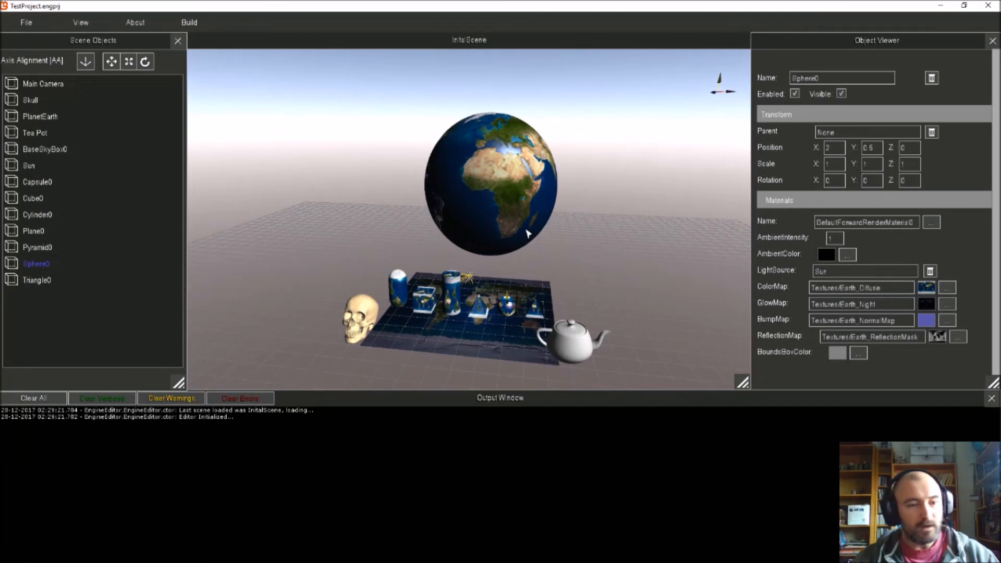
Switch to File Explorer at the Engine Editor Project Test folder, leave the folder renaming and select the Scenes folder.
{"action": "key", "text": "alt+Tab"}
{"action": "key", "text": "alt+Tab"}
{"action": "key", "text": "alt+Tab"}
{"action": "key", "text": "alt+Tab"}
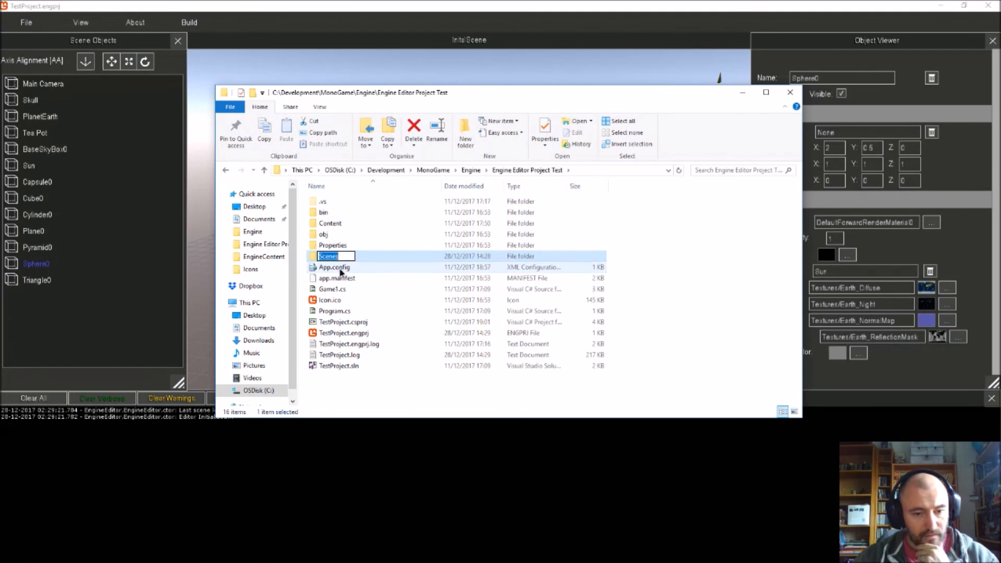
{"action": "left_click", "coordinate": [340, 268]}
{"action": "key", "text": "Up"}
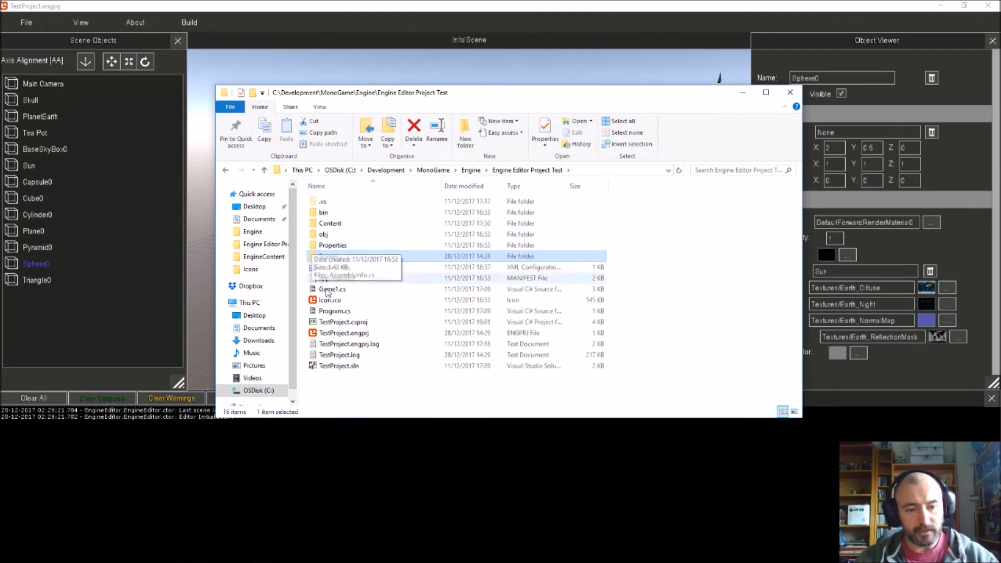
Open the InitalScene folder inside Scenes and enlarge the window to list all its scene files.
{"action": "double_click", "coordinate": [329, 256]}
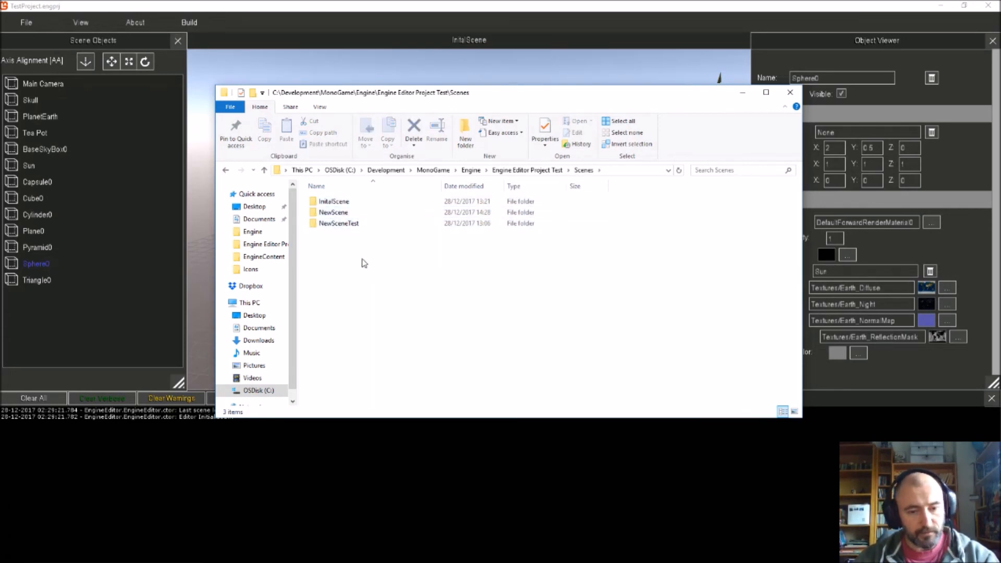
{"action": "double_click", "coordinate": [342, 204]}
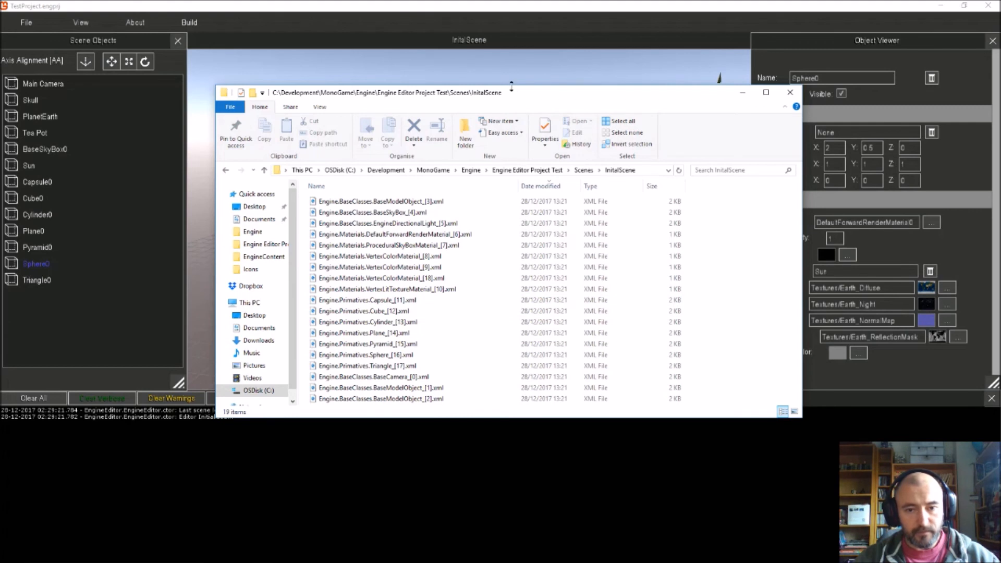
{"action": "left_click_drag", "start_coordinate": [511, 85], "coordinate": [511, 67]}
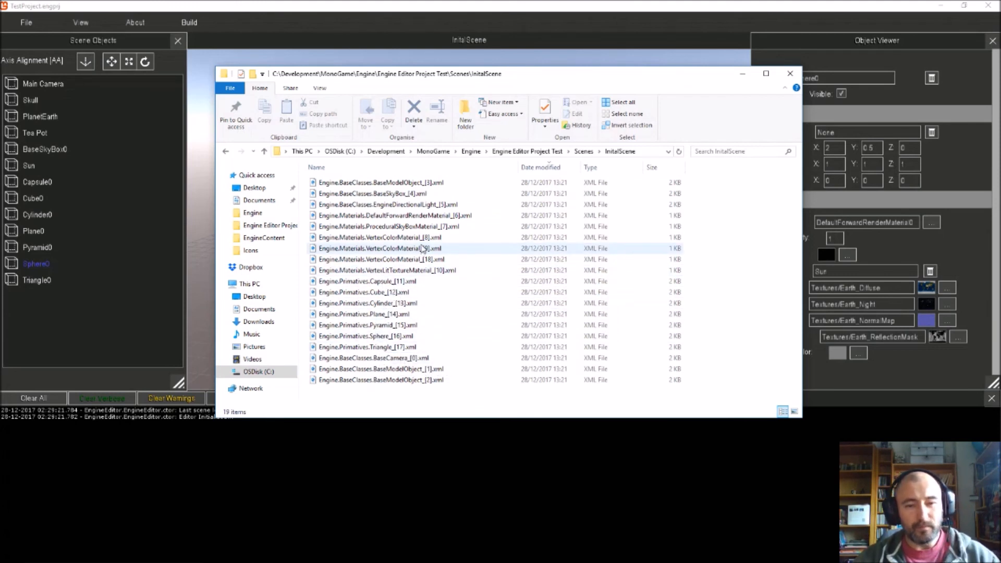
Open Engine.BaseClasses.BaseModelObject_[3].xml from the InitalScene folder to view its serialized data.
{"action": "left_click", "coordinate": [405, 181]}
{"action": "right_click", "coordinate": [409, 185]}
{"action": "left_click", "coordinate": [387, 208]}
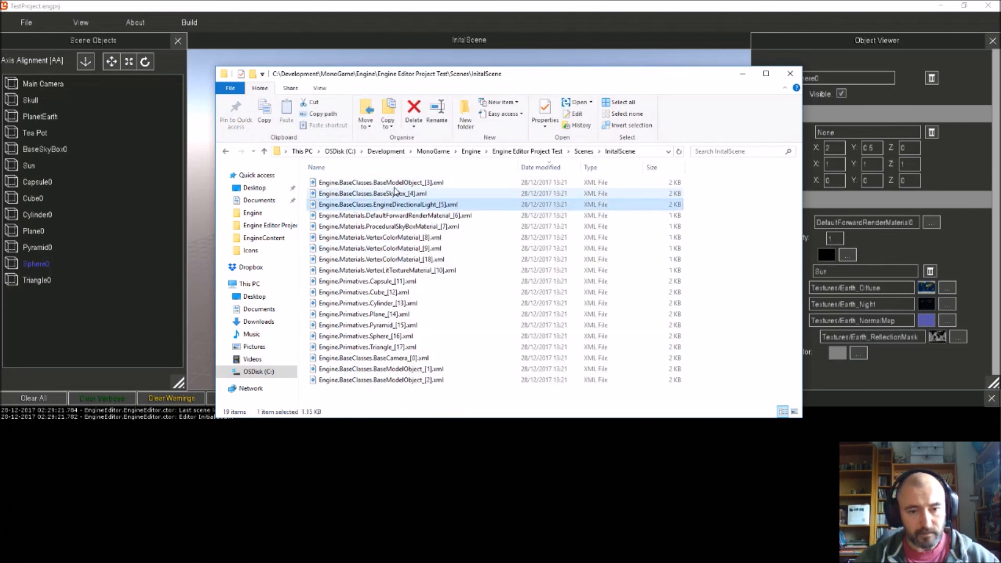
{"action": "double_click", "coordinate": [398, 184]}
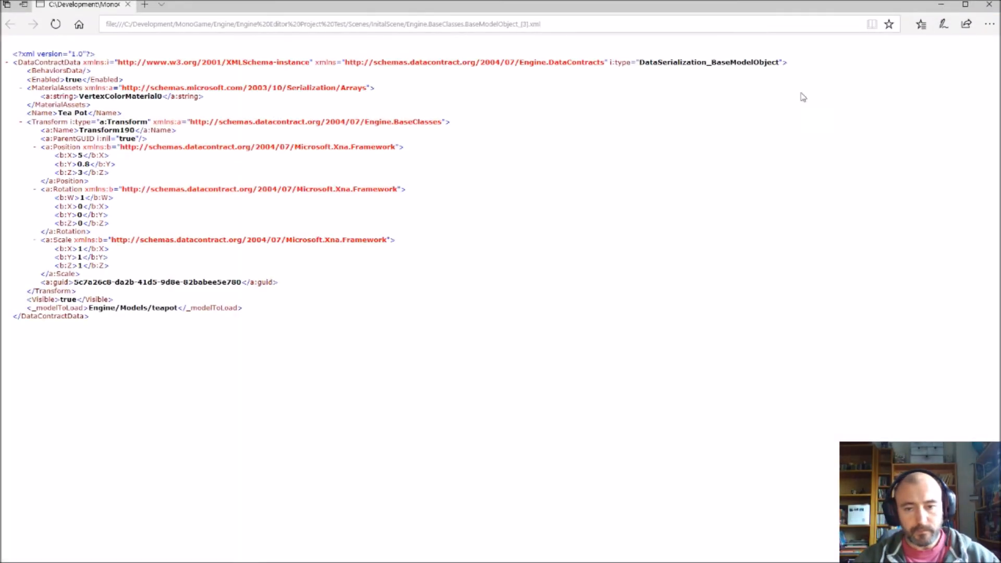
Restore, move and resize the XML browser window to show the whole Tea Pot file, review its serialized properties and close it.
{"action": "left_click", "coordinate": [966, 4]}
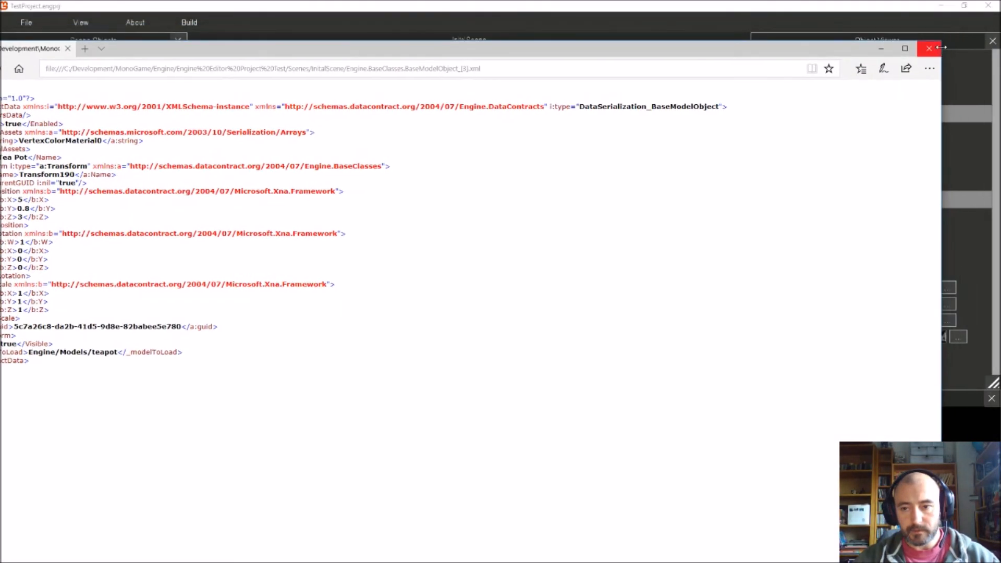
{"action": "left_click_drag", "start_coordinate": [870, 54], "coordinate": [40, 115]}
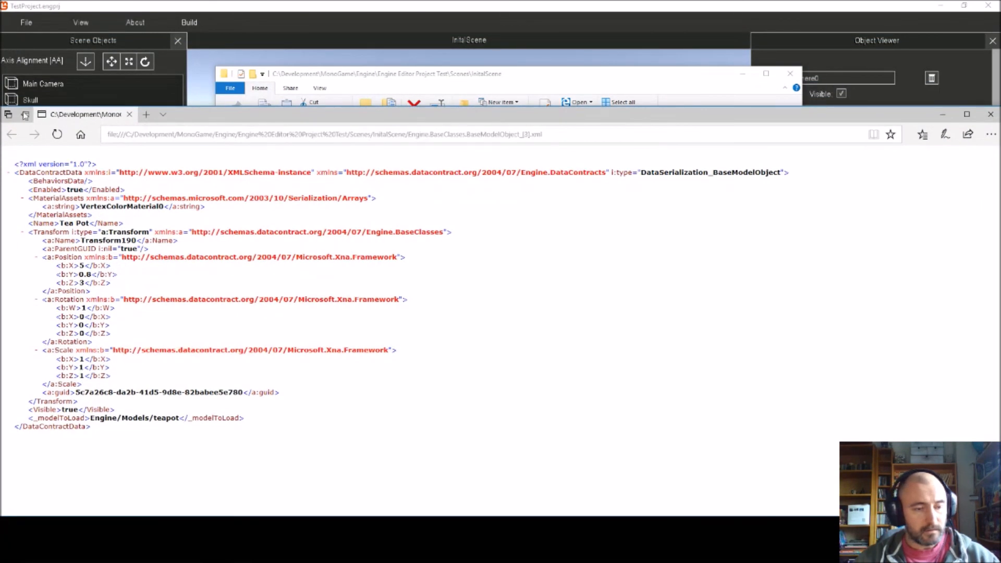
{"action": "left_click_drag", "start_coordinate": [63, 120], "coordinate": [109, 121]}
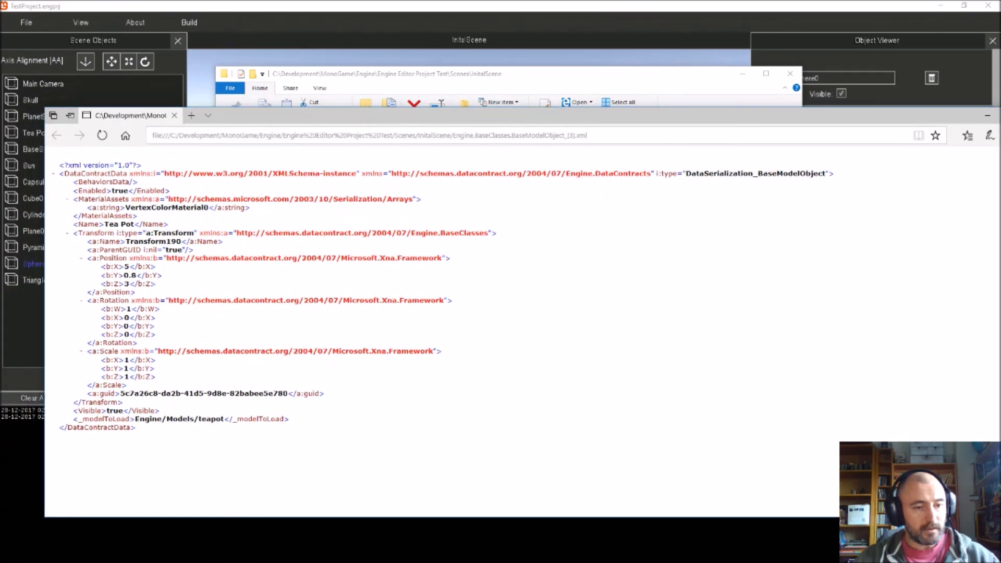
{"action": "left_click_drag", "start_coordinate": [47, 112], "coordinate": [371, 207]}
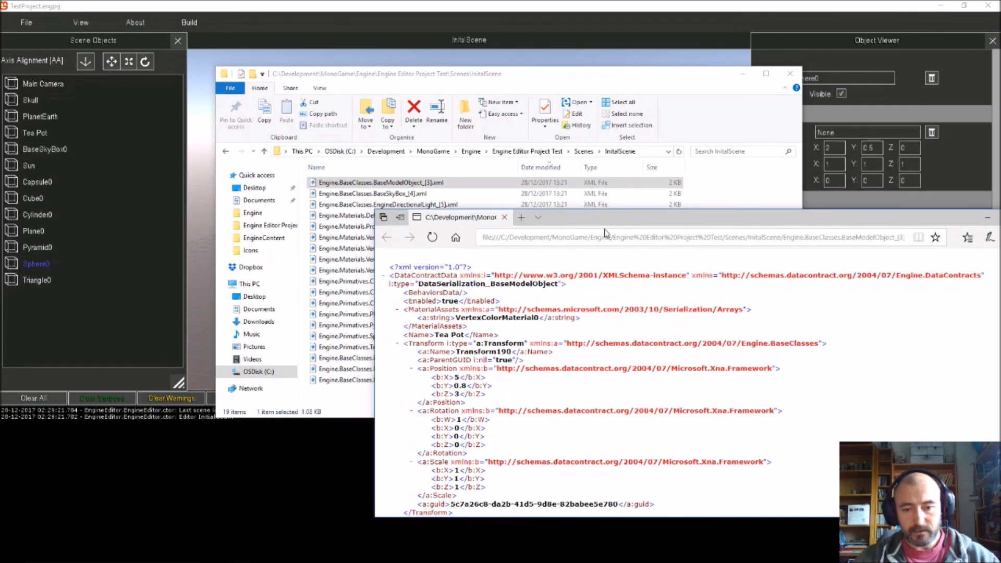
{"action": "left_click_drag", "start_coordinate": [628, 219], "coordinate": [441, 125]}
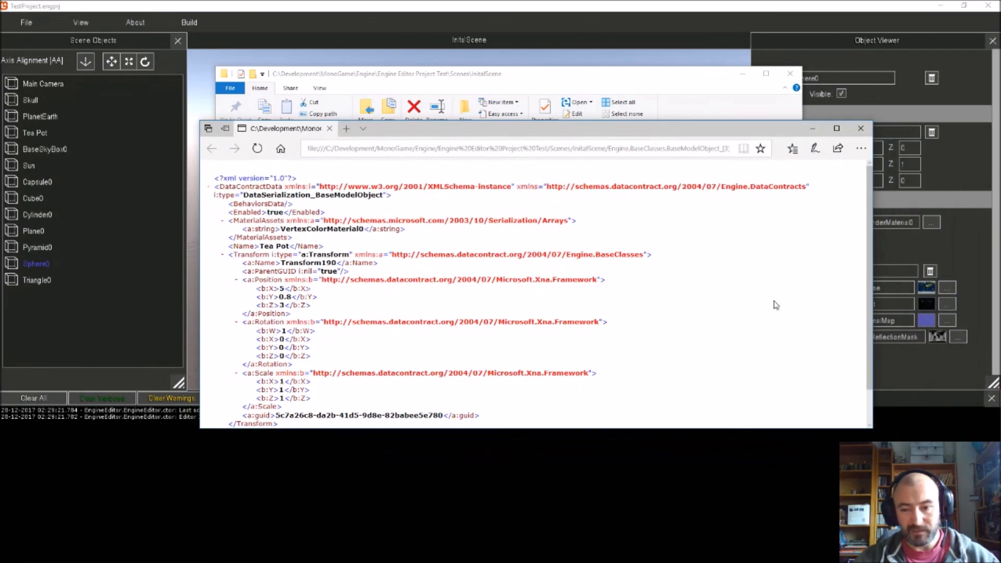
{"action": "left_click_drag", "start_coordinate": [722, 429], "coordinate": [719, 487]}
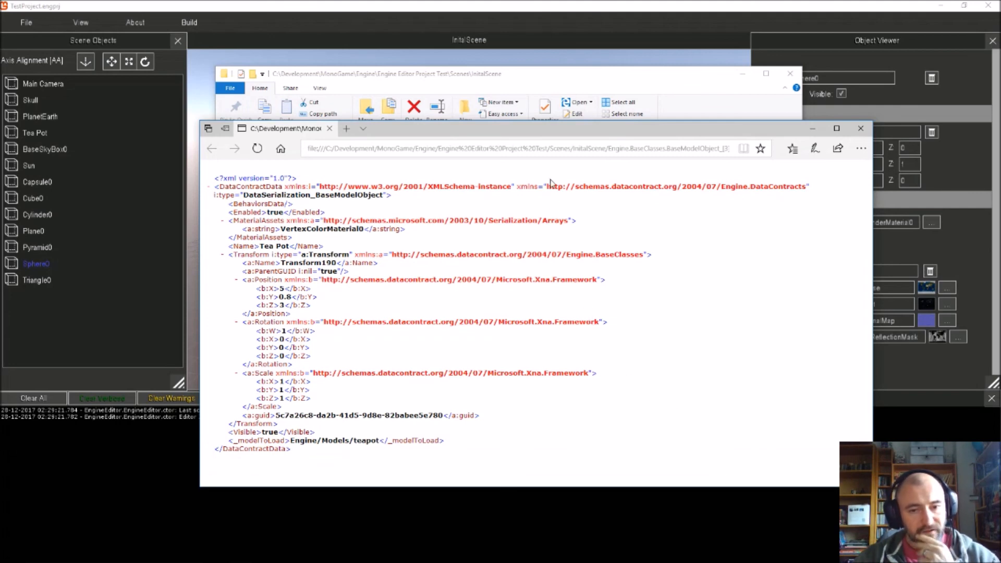
{"action": "left_click_drag", "start_coordinate": [558, 131], "coordinate": [515, 116]}
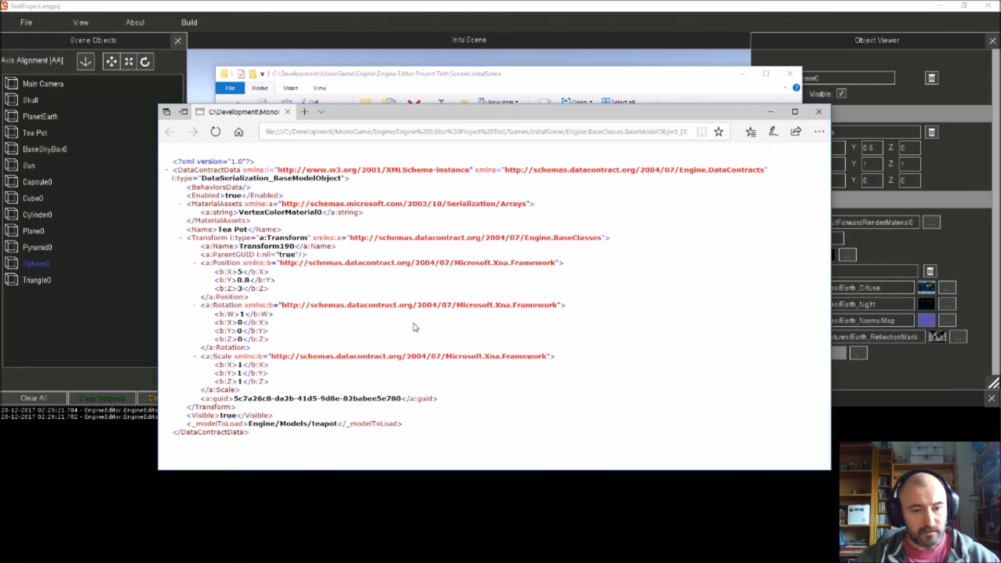
{"action": "left_click", "coordinate": [819, 111]}
Open Engine.Primatives.Cylinder_[13].xml, collapse and re-expand its root element, review the Cylinder0 data and close the file.
{"action": "double_click", "coordinate": [392, 303]}
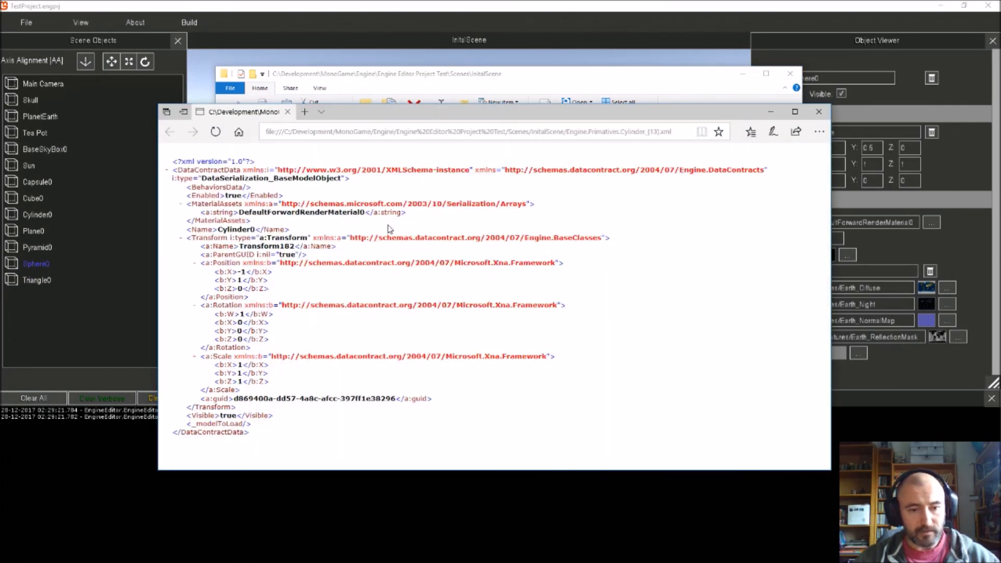
{"action": "left_click", "coordinate": [324, 180]}
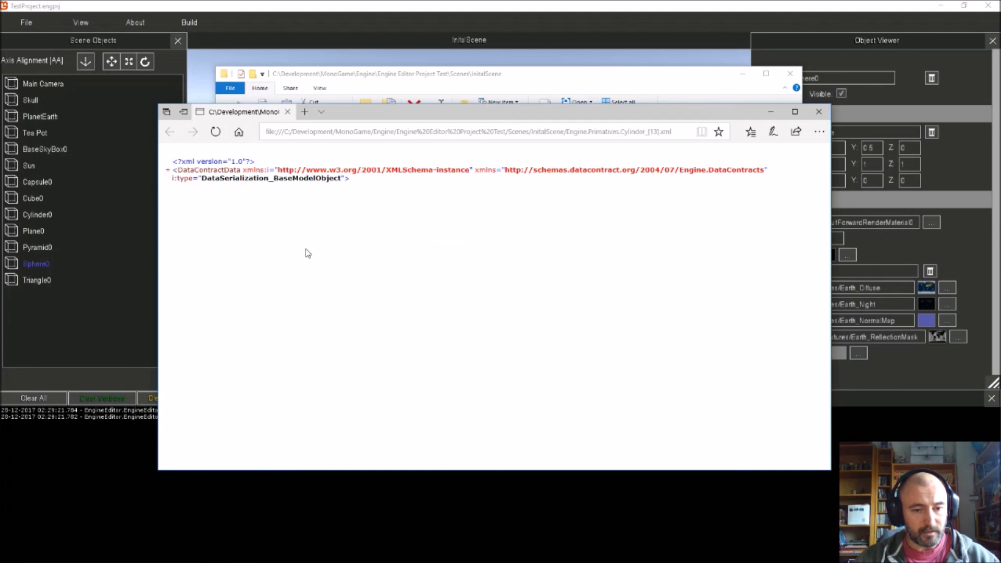
{"action": "left_click", "coordinate": [169, 171]}
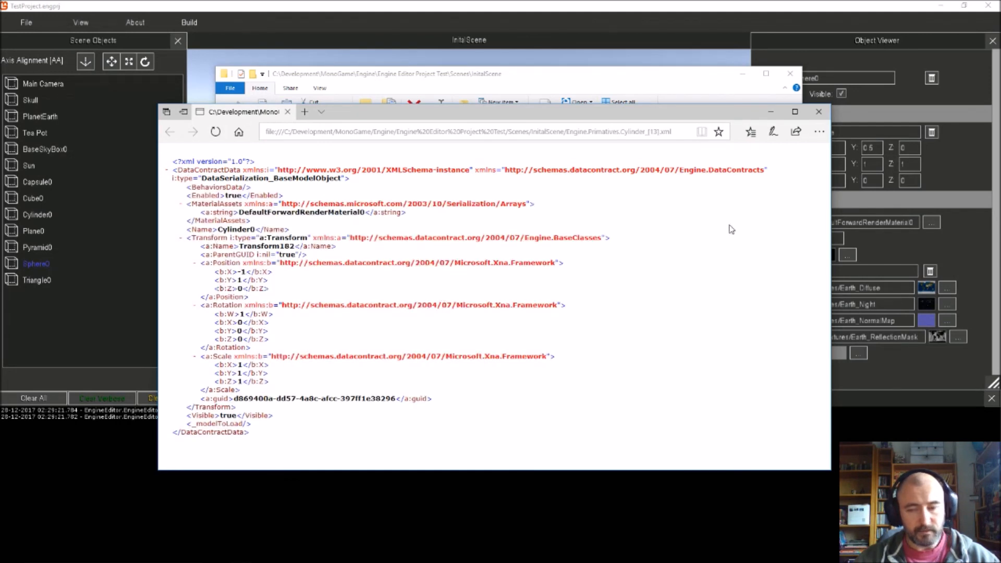
{"action": "left_click", "coordinate": [819, 112]}
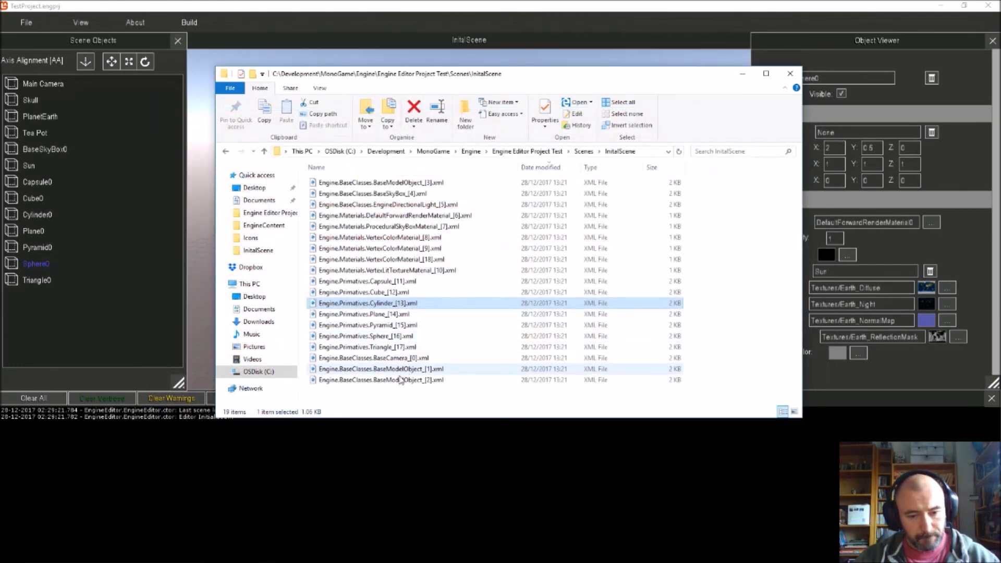
Open Engine.BaseClasses.BaseCamera_[0].xml, review all of the Main Camera's serialized settings including post-processing, and close the file.
{"action": "left_click", "coordinate": [391, 359]}
{"action": "double_click", "coordinate": [391, 359]}
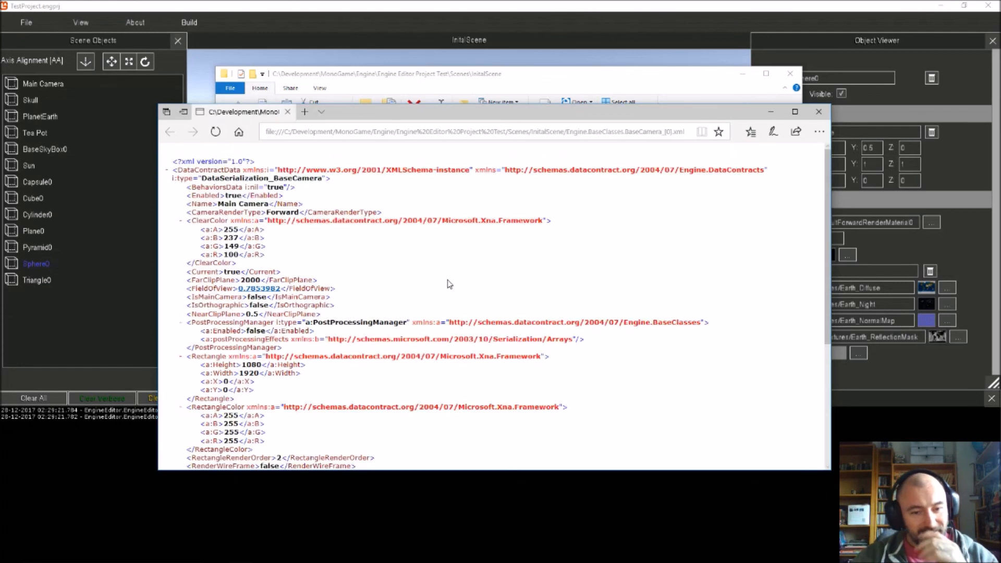
{"action": "scroll", "coordinate": [462, 276], "scroll_direction": "down", "scroll_amount": 5}
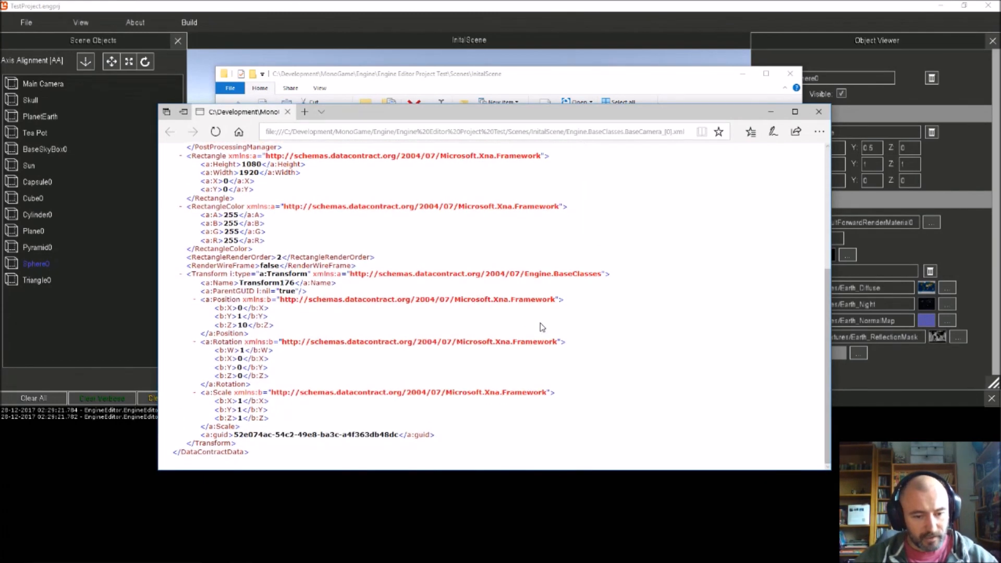
{"action": "scroll", "coordinate": [545, 333], "scroll_direction": "up", "scroll_amount": 5}
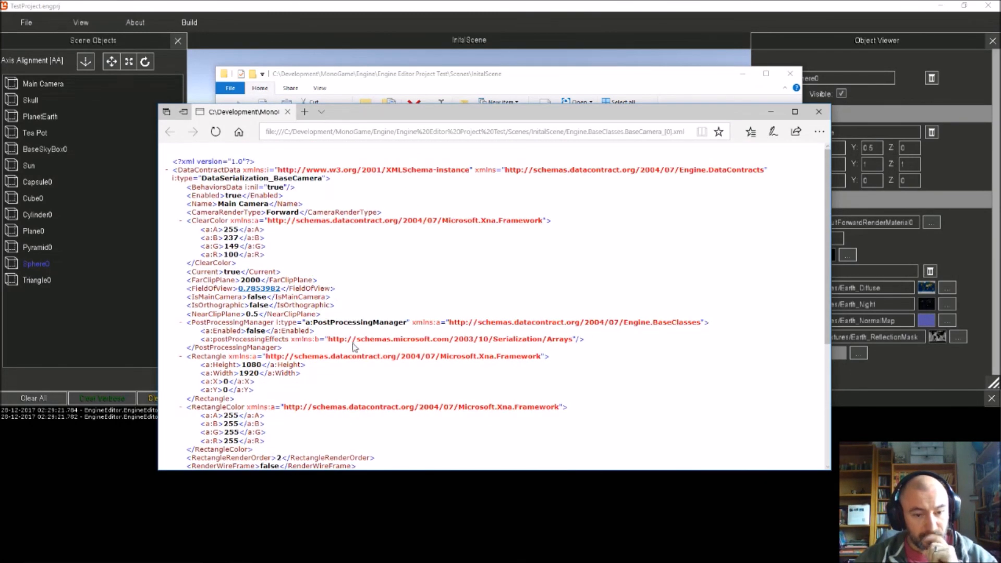
{"action": "left_click", "coordinate": [341, 325]}
{"action": "left_click", "coordinate": [345, 325]}
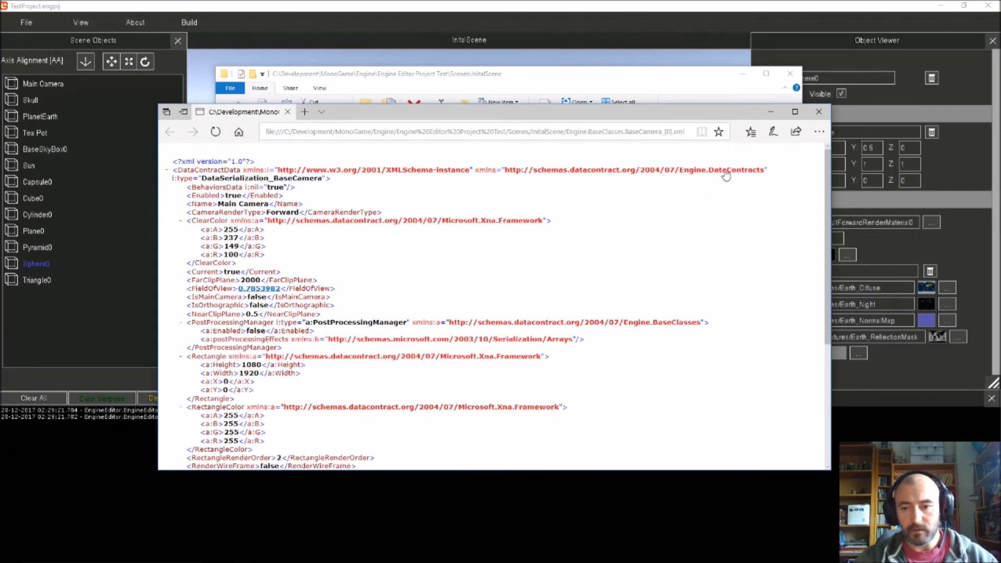
{"action": "left_click", "coordinate": [819, 111]}
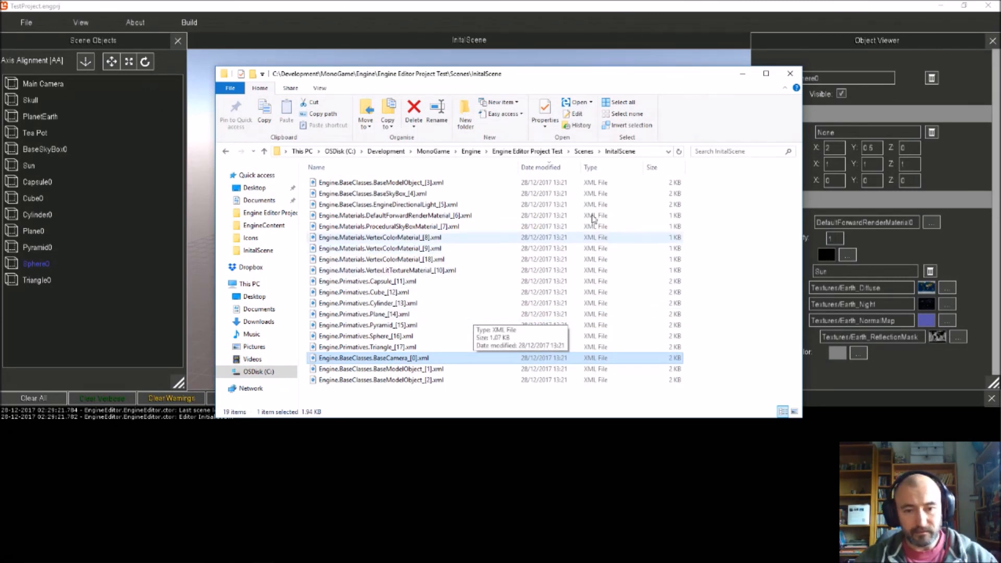
Return to the Engine Editor Project Test folder, shift its window aside and minimize it to reveal the engine editor.
{"action": "left_click", "coordinate": [549, 152]}
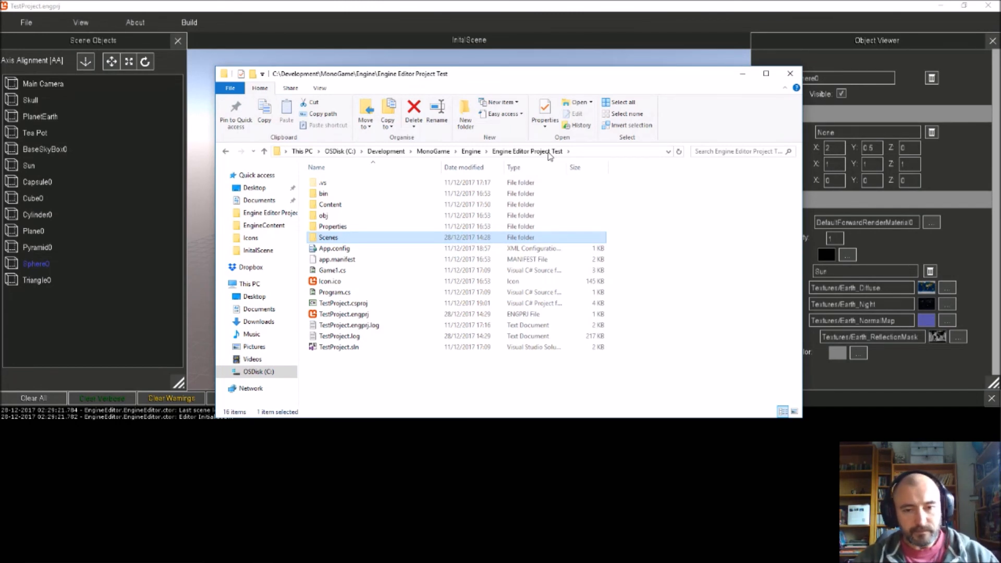
{"action": "left_click_drag", "start_coordinate": [705, 77], "coordinate": [666, 82]}
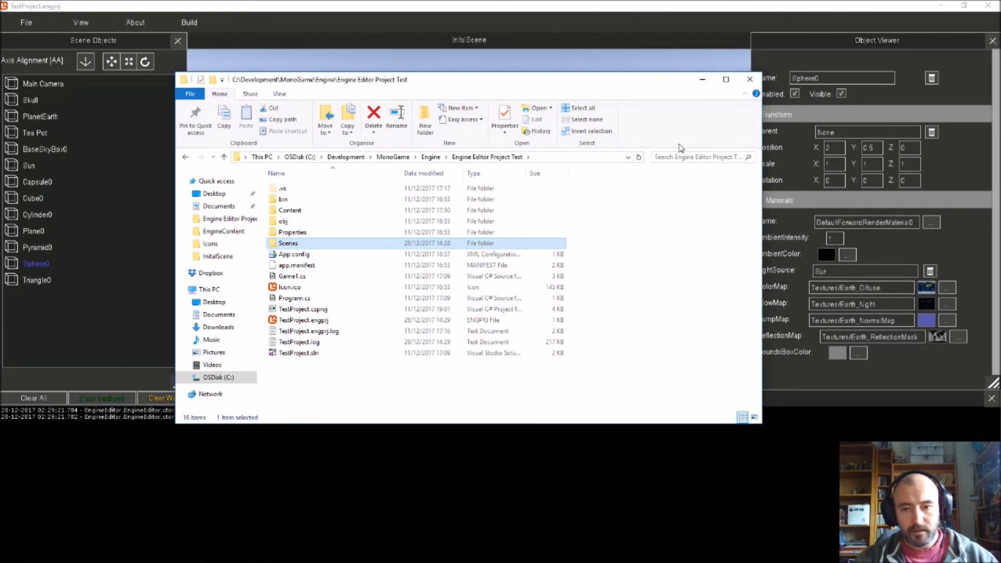
{"action": "left_click", "coordinate": [702, 80]}
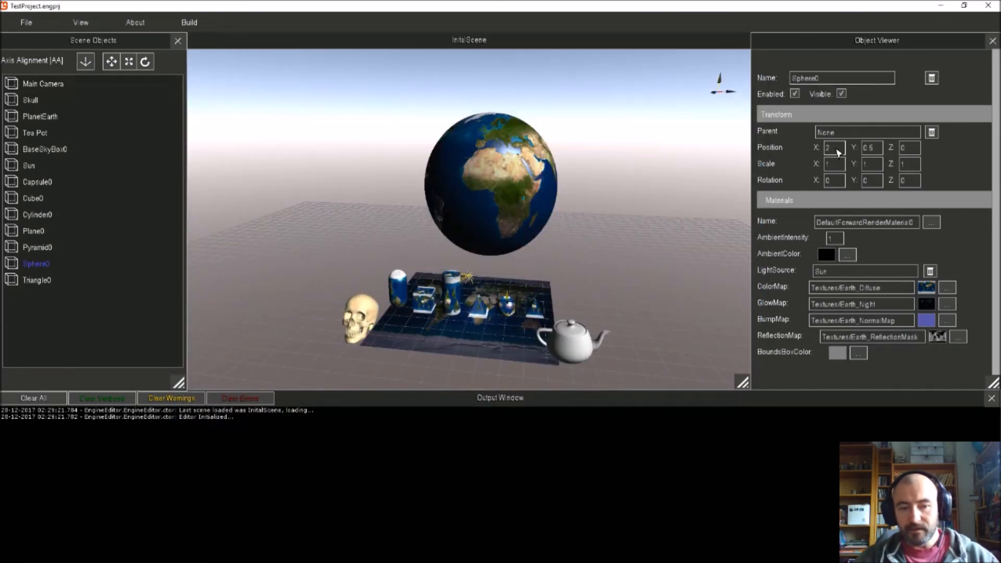
Switch to the running Engine project in Microsoft Visual Studio.
{"action": "key", "text": "alt+Tab"}
{"action": "key", "text": "alt+Tab"}
{"action": "key", "text": "alt+Tab"}
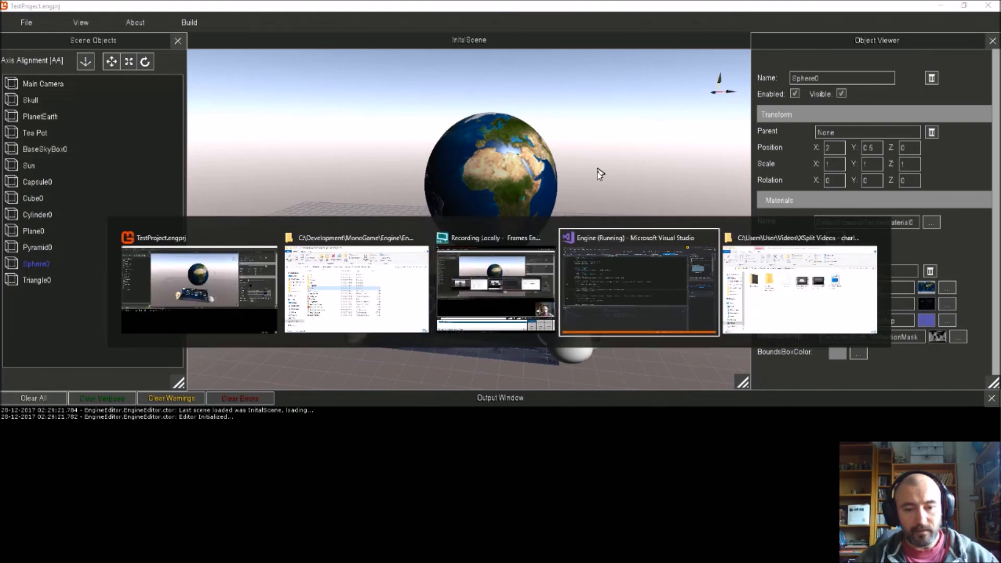